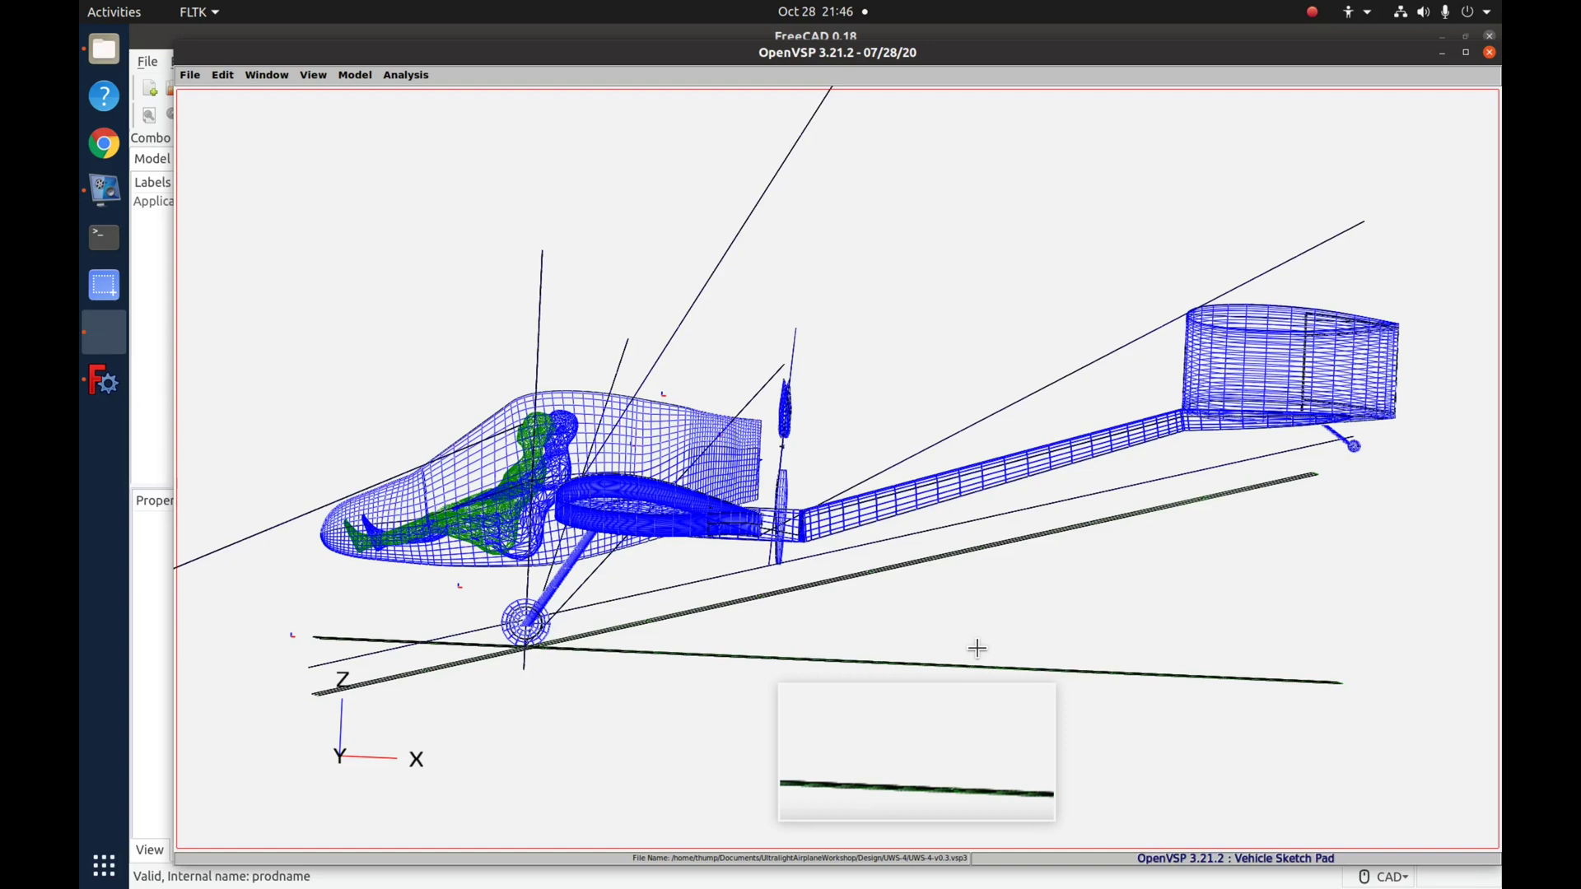
- Examine the available export file formats, including Untrimmed STEP (.stp), and close the export options
left_click(188, 75)
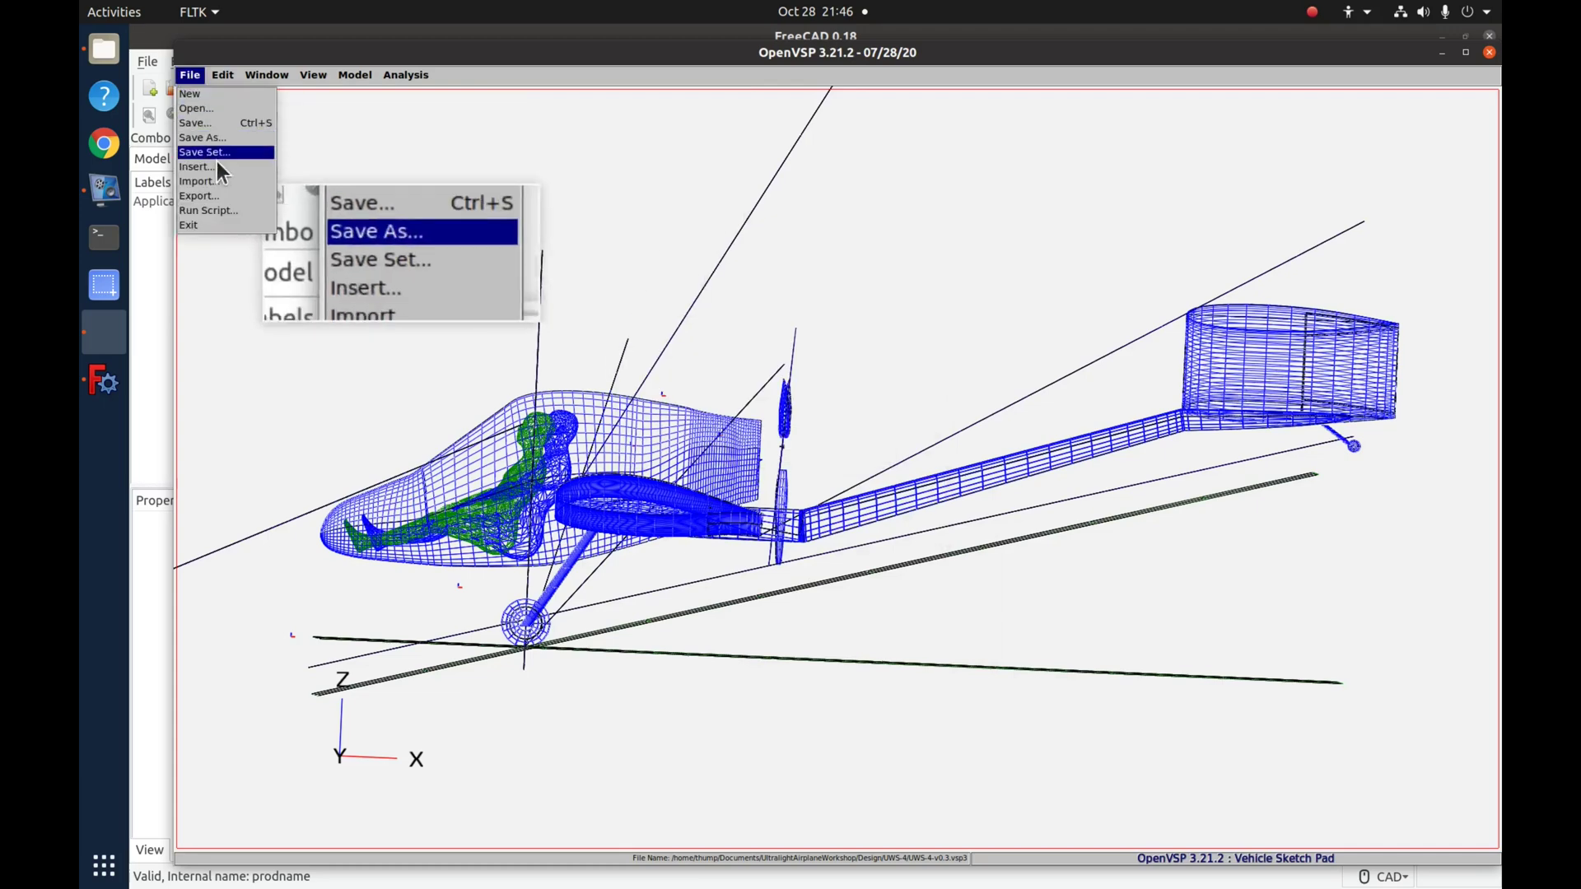
left_click(219, 198)
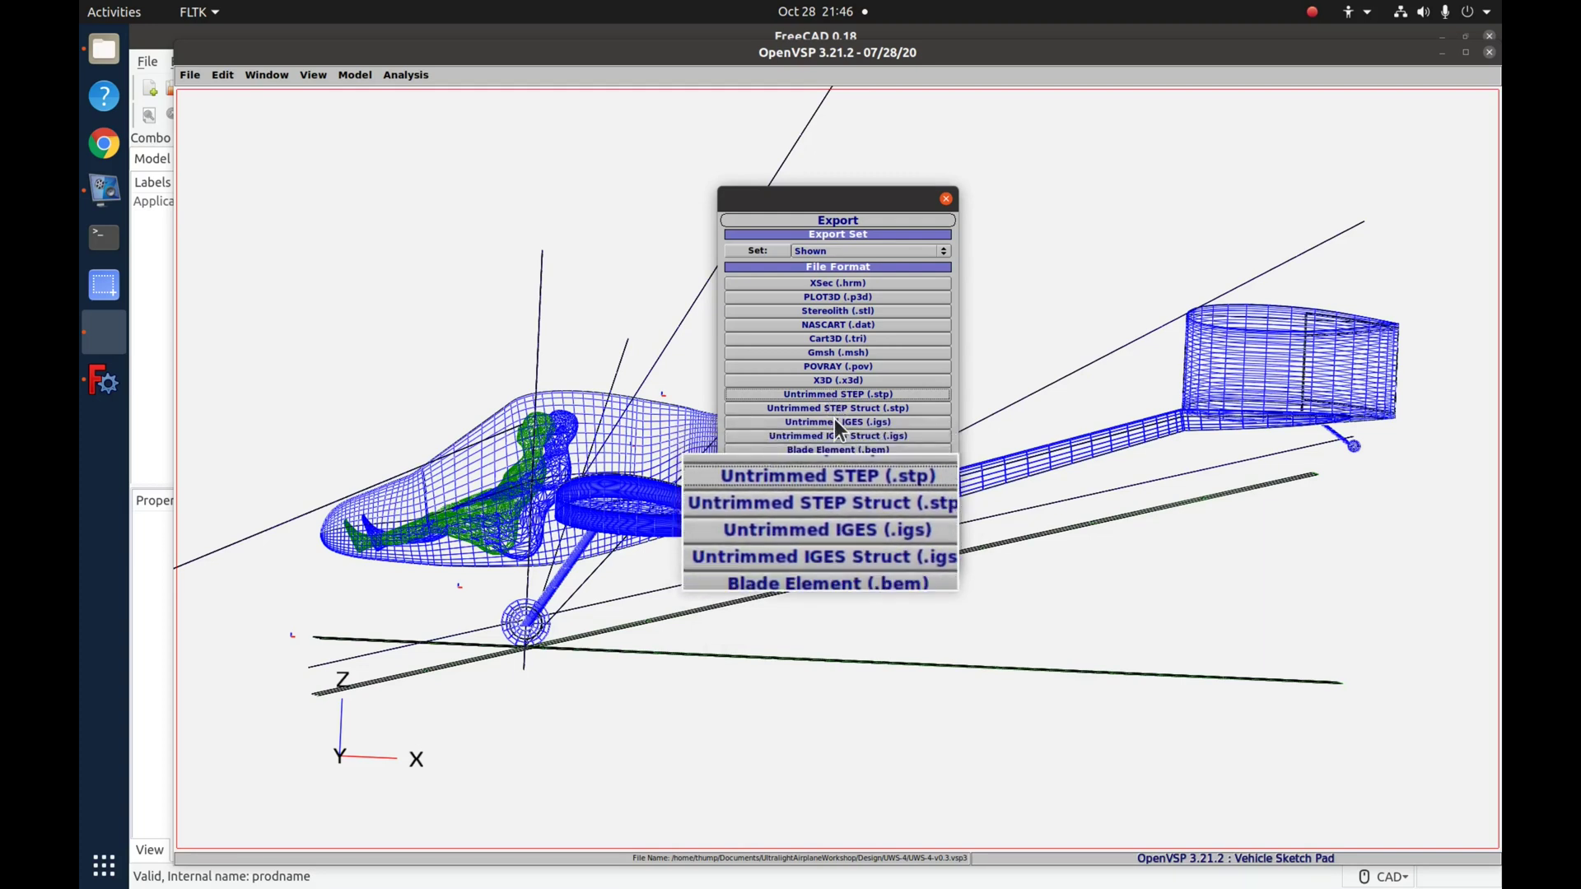
scroll(848, 428, "down", 1)
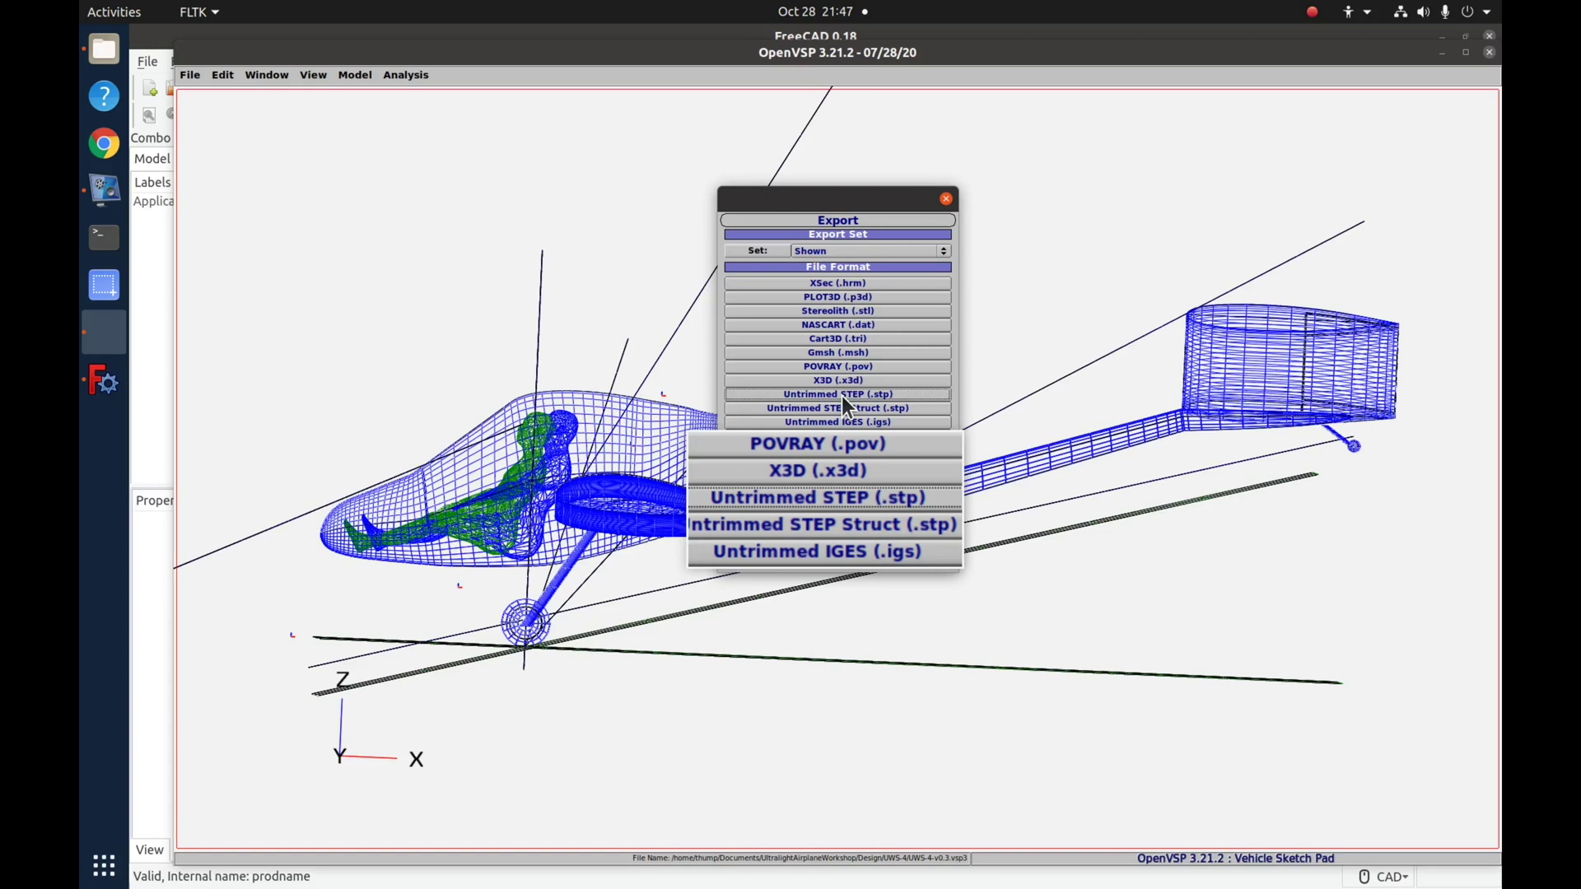
left_click(842, 397)
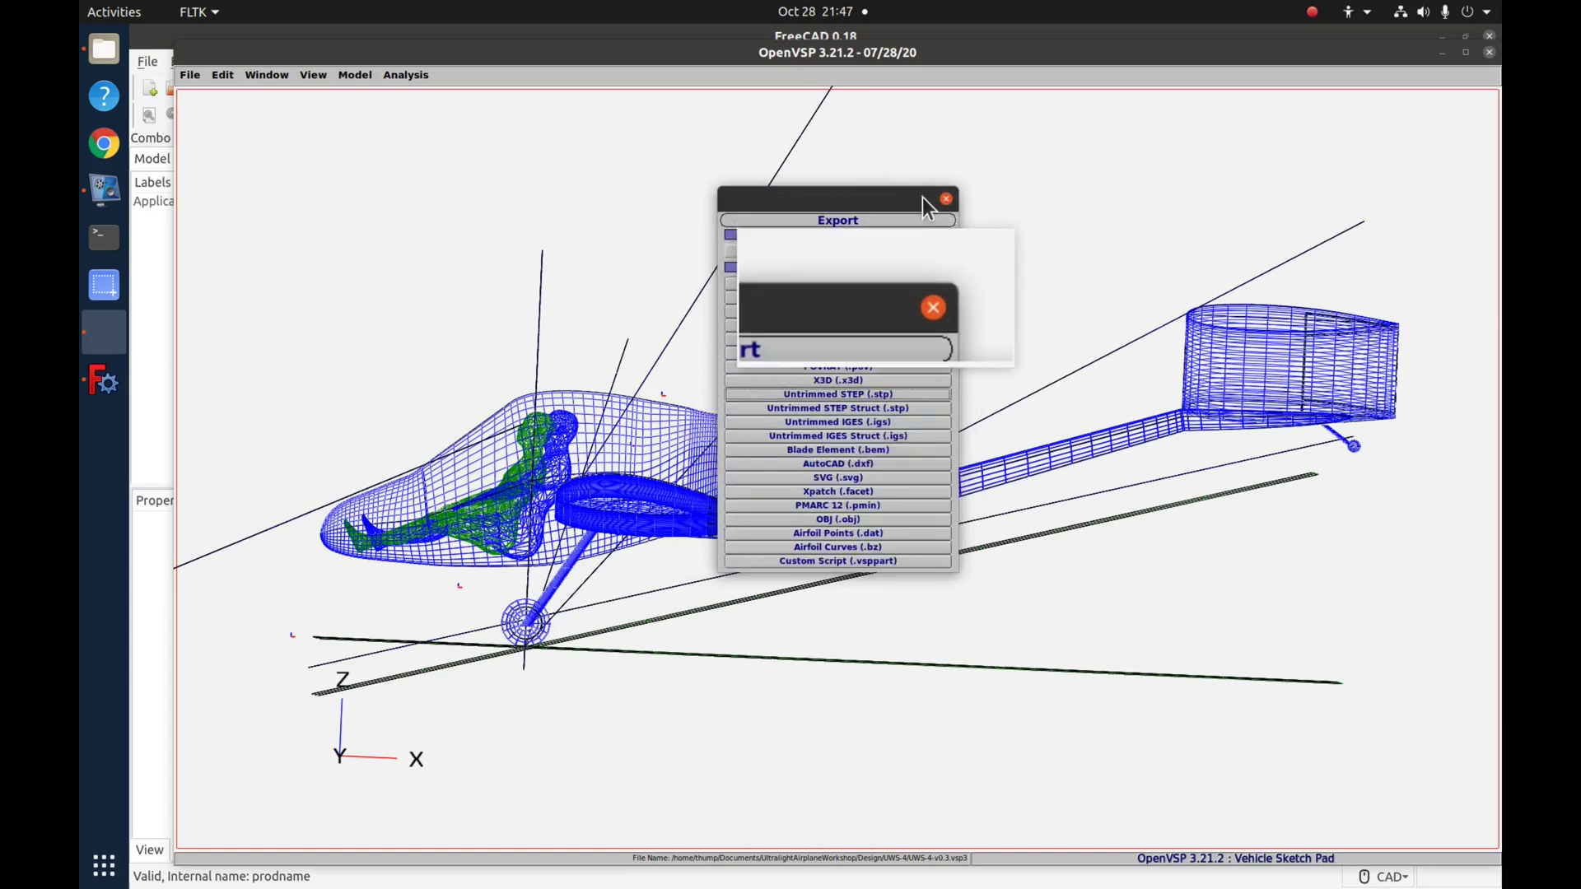
left_click(945, 199)
- Open the Geom Browser and hide all components from Nacelle through SidePanel, then clear the group selection
left_click_drag(946, 200, 924, 343)
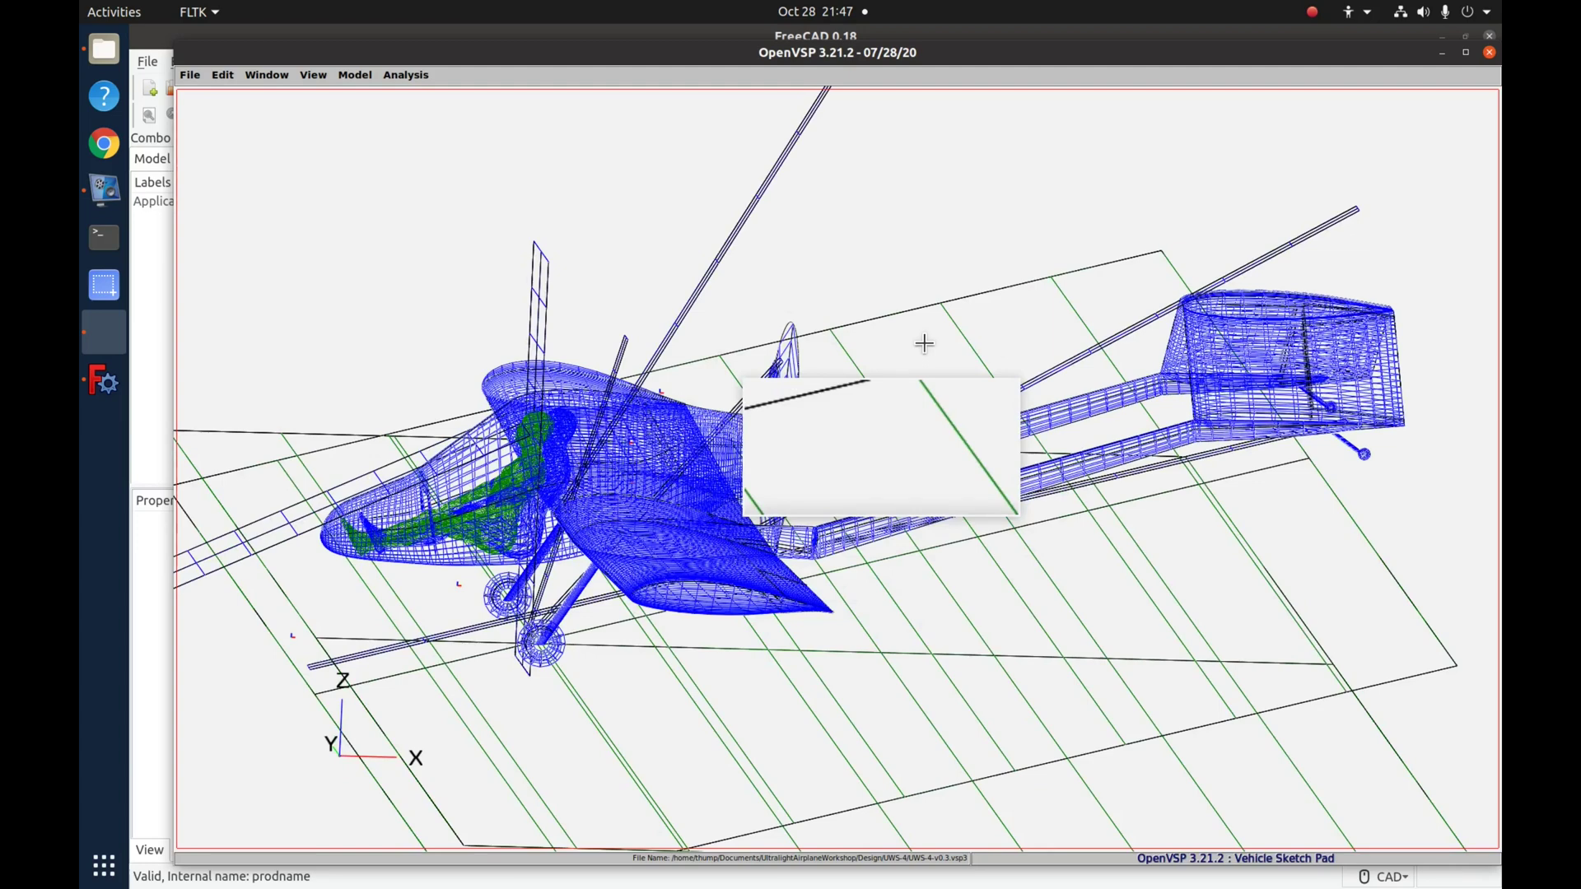
left_click_drag(924, 343, 848, 524)
left_click(355, 75)
left_click(359, 94)
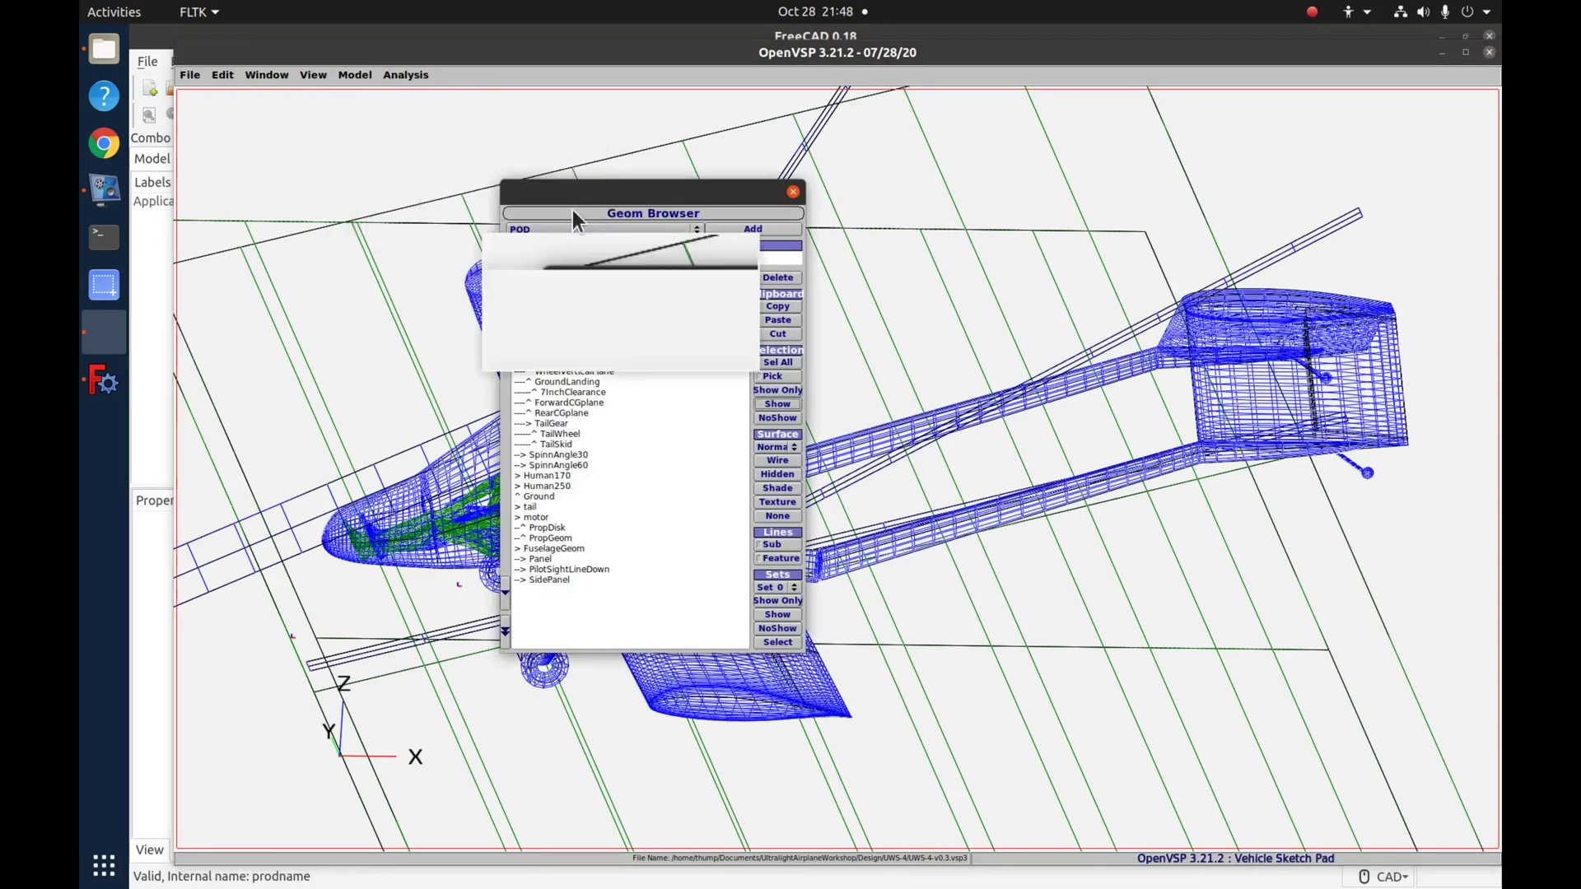
left_click_drag(654, 194, 1225, 196)
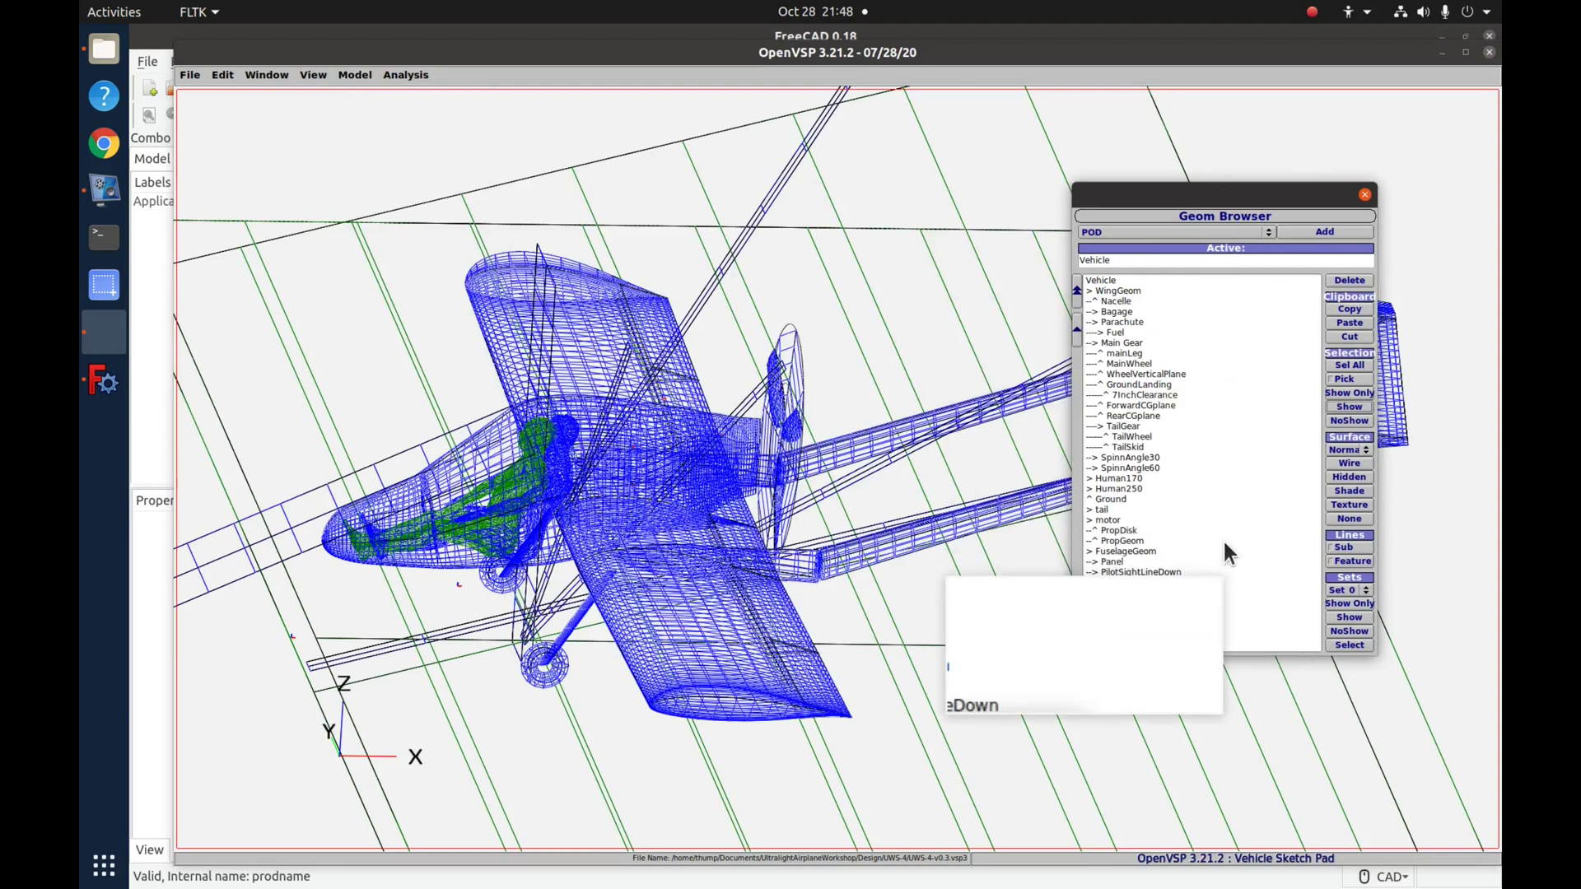
left_click(1117, 300)
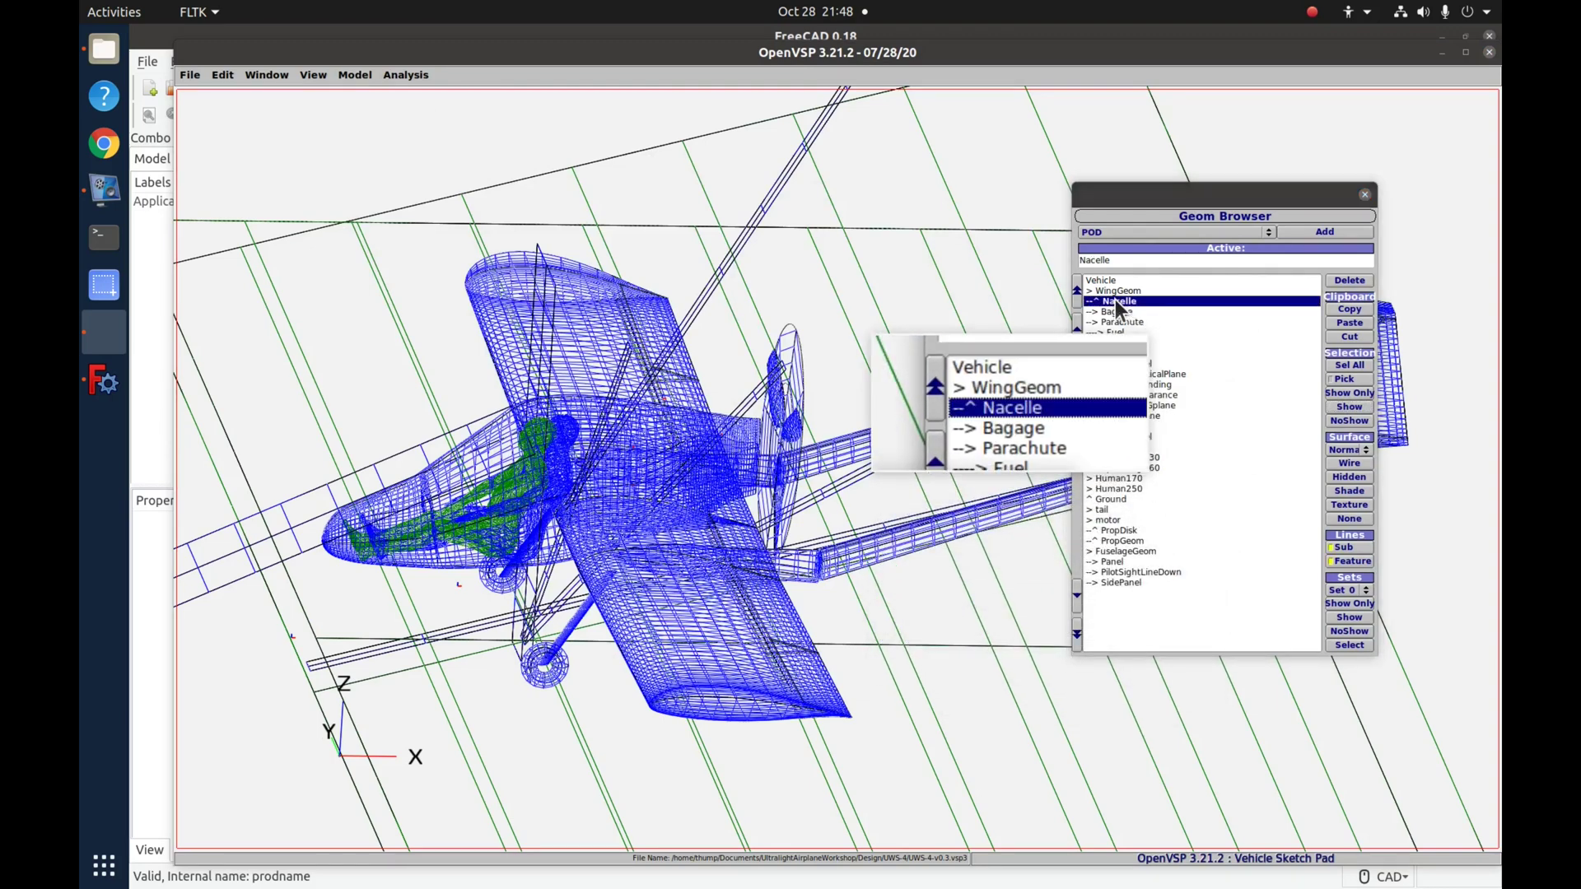
left_click(1134, 582, "shift")
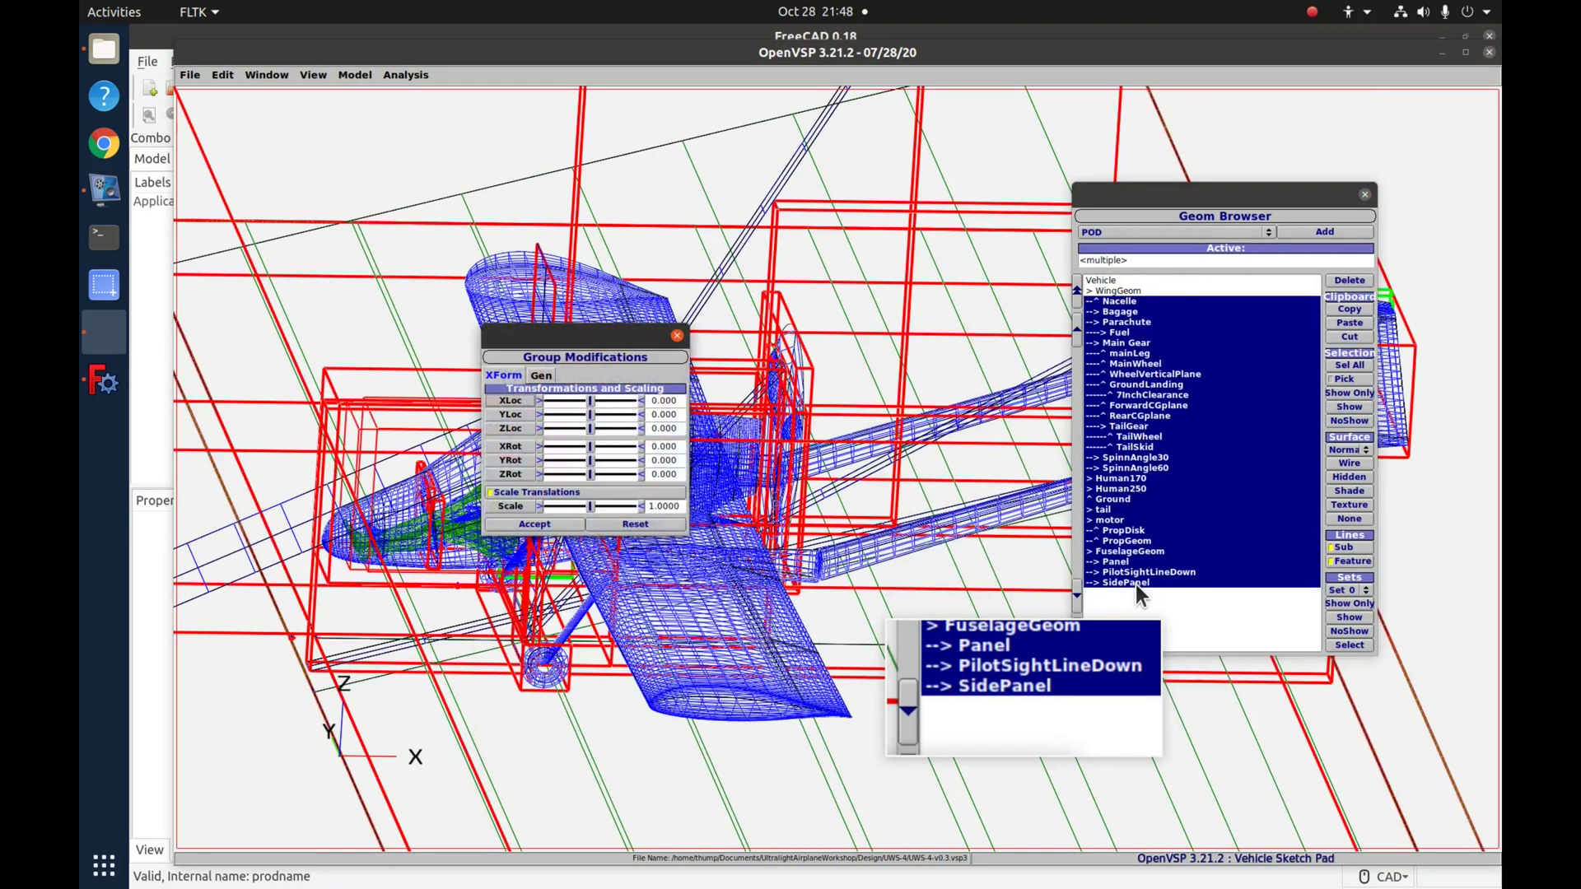
left_click(1357, 421)
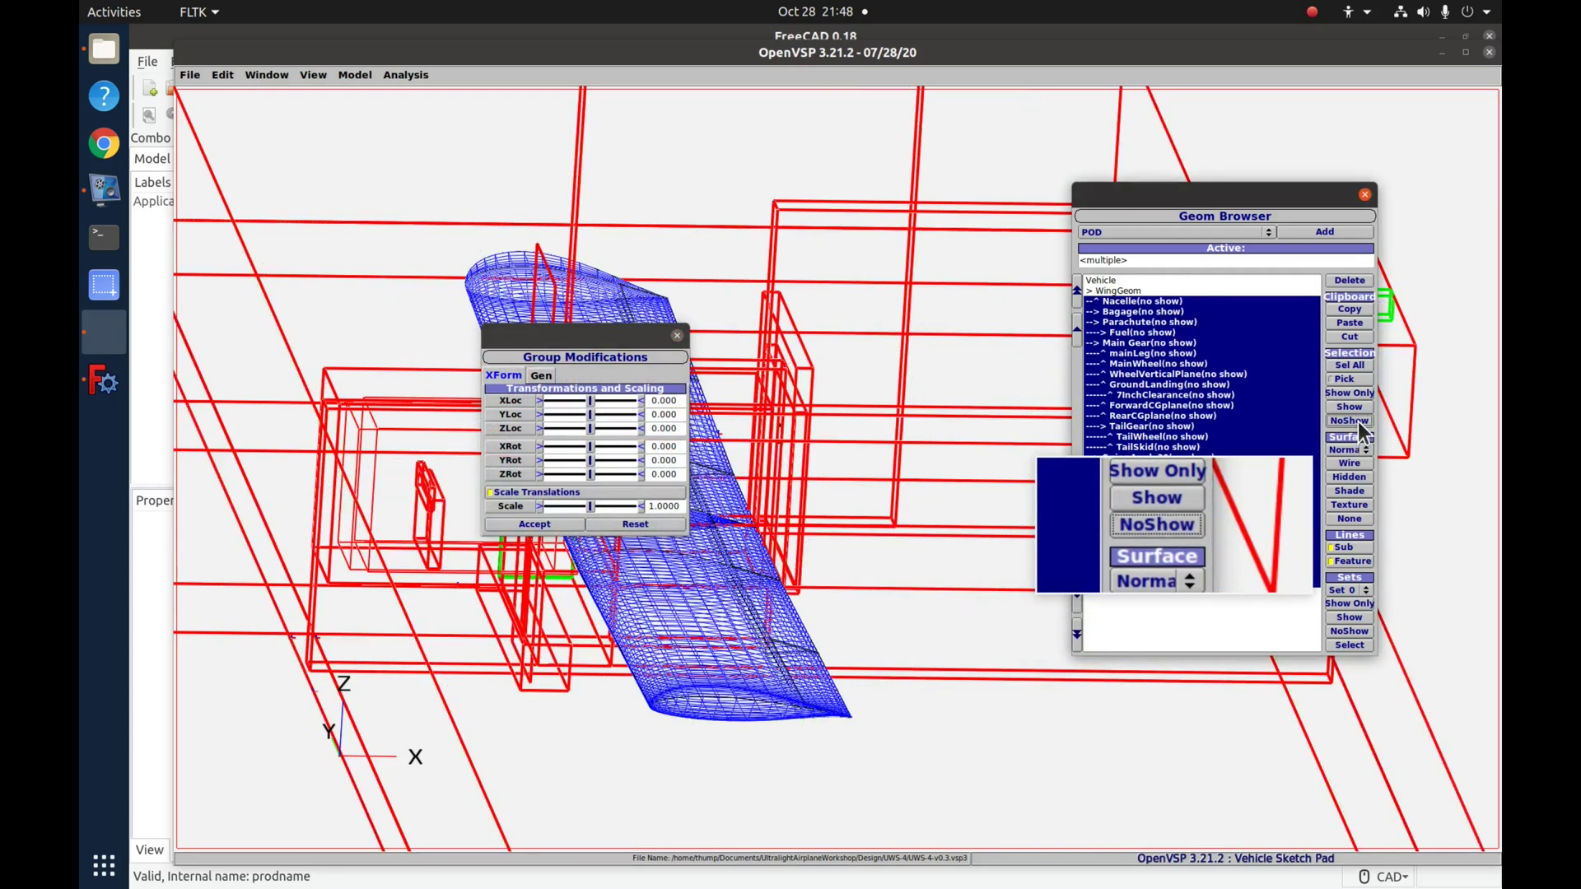
left_click(1110, 281)
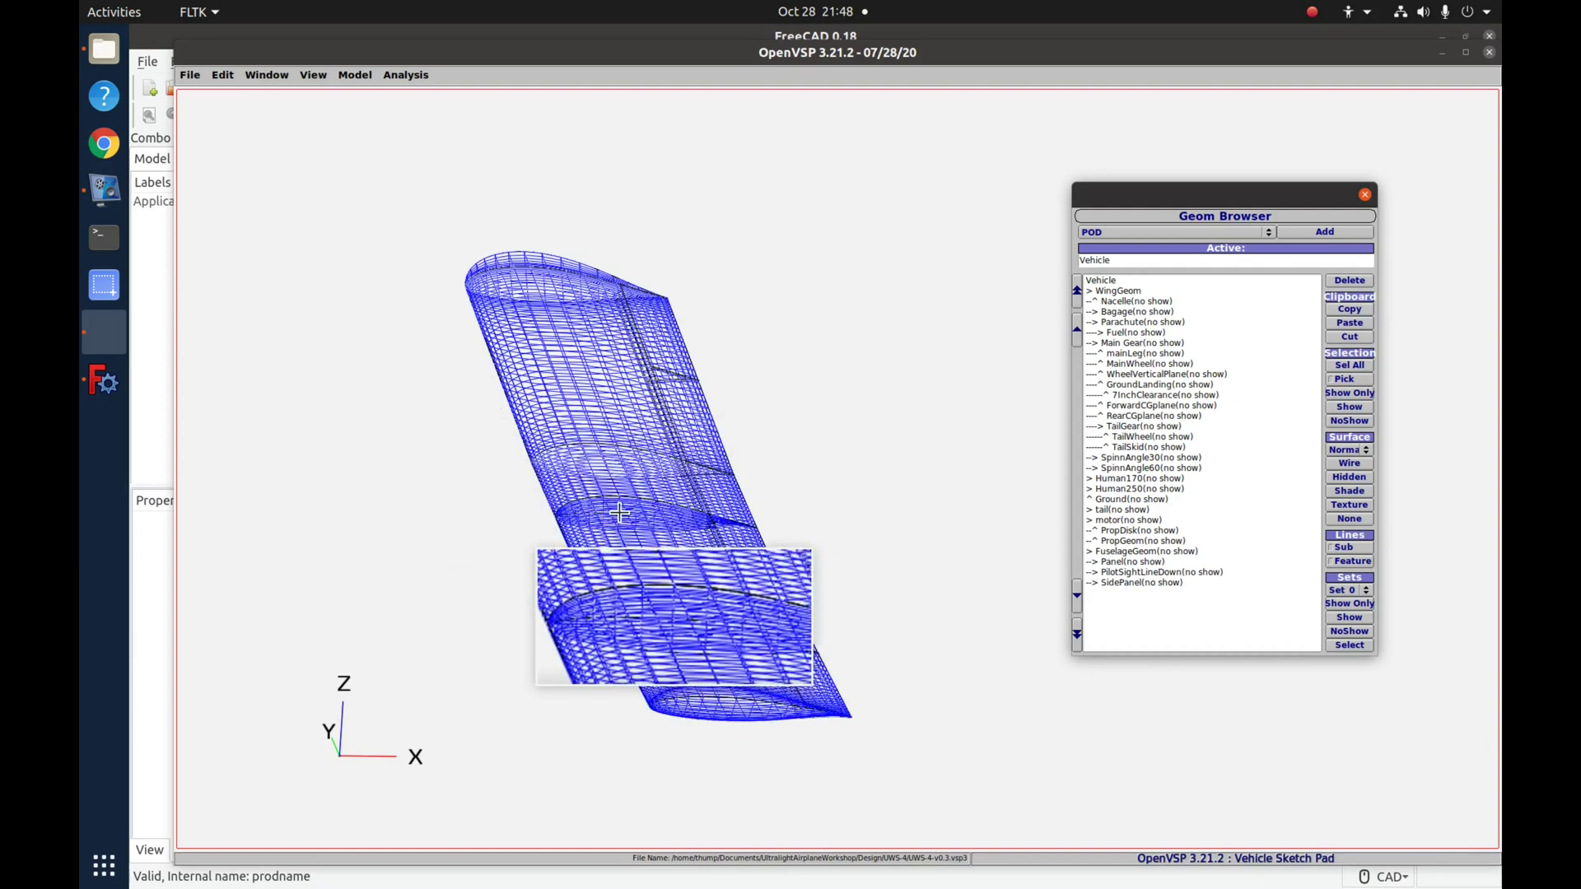
- Set the root cap type of WingGeom to None in its planform settings and close its properties
left_click(1121, 291)
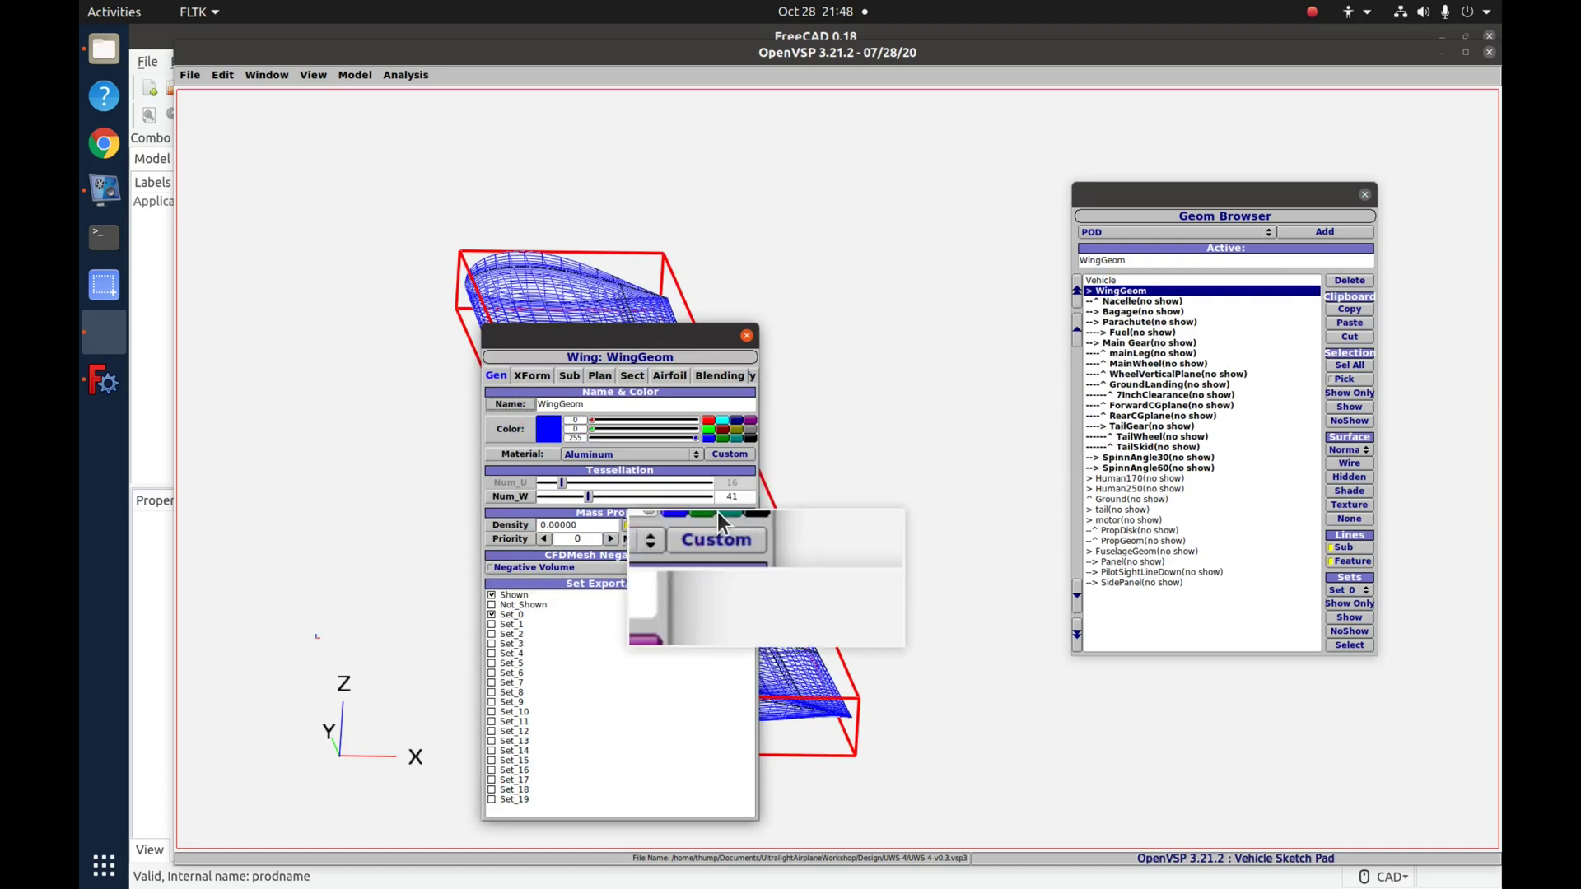
left_click(600, 375)
left_click(640, 506)
left_click(638, 497)
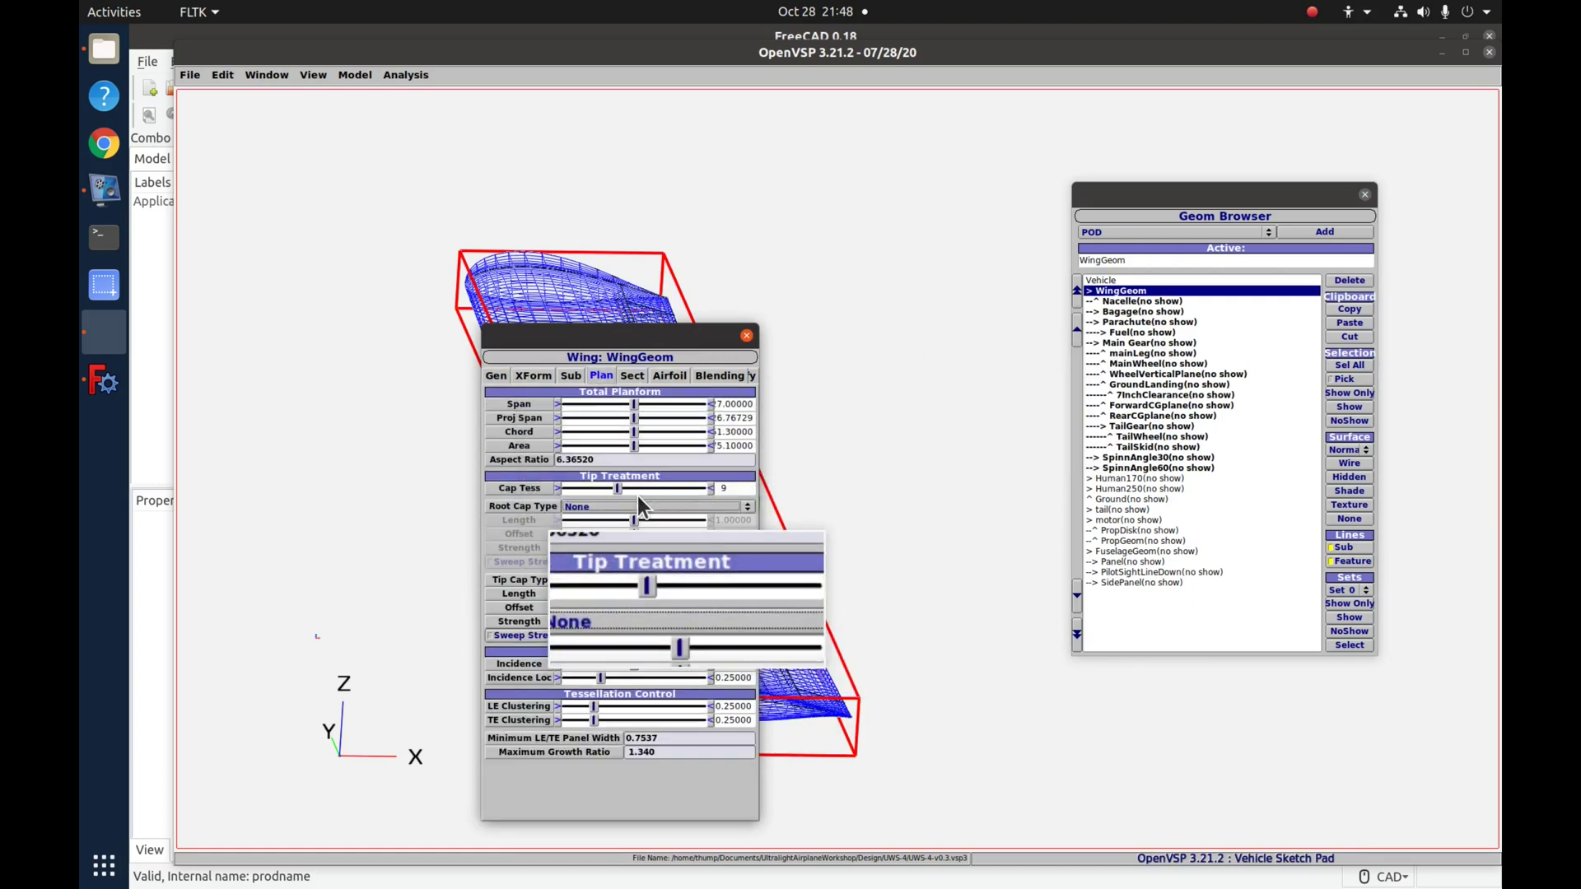
left_click(747, 335)
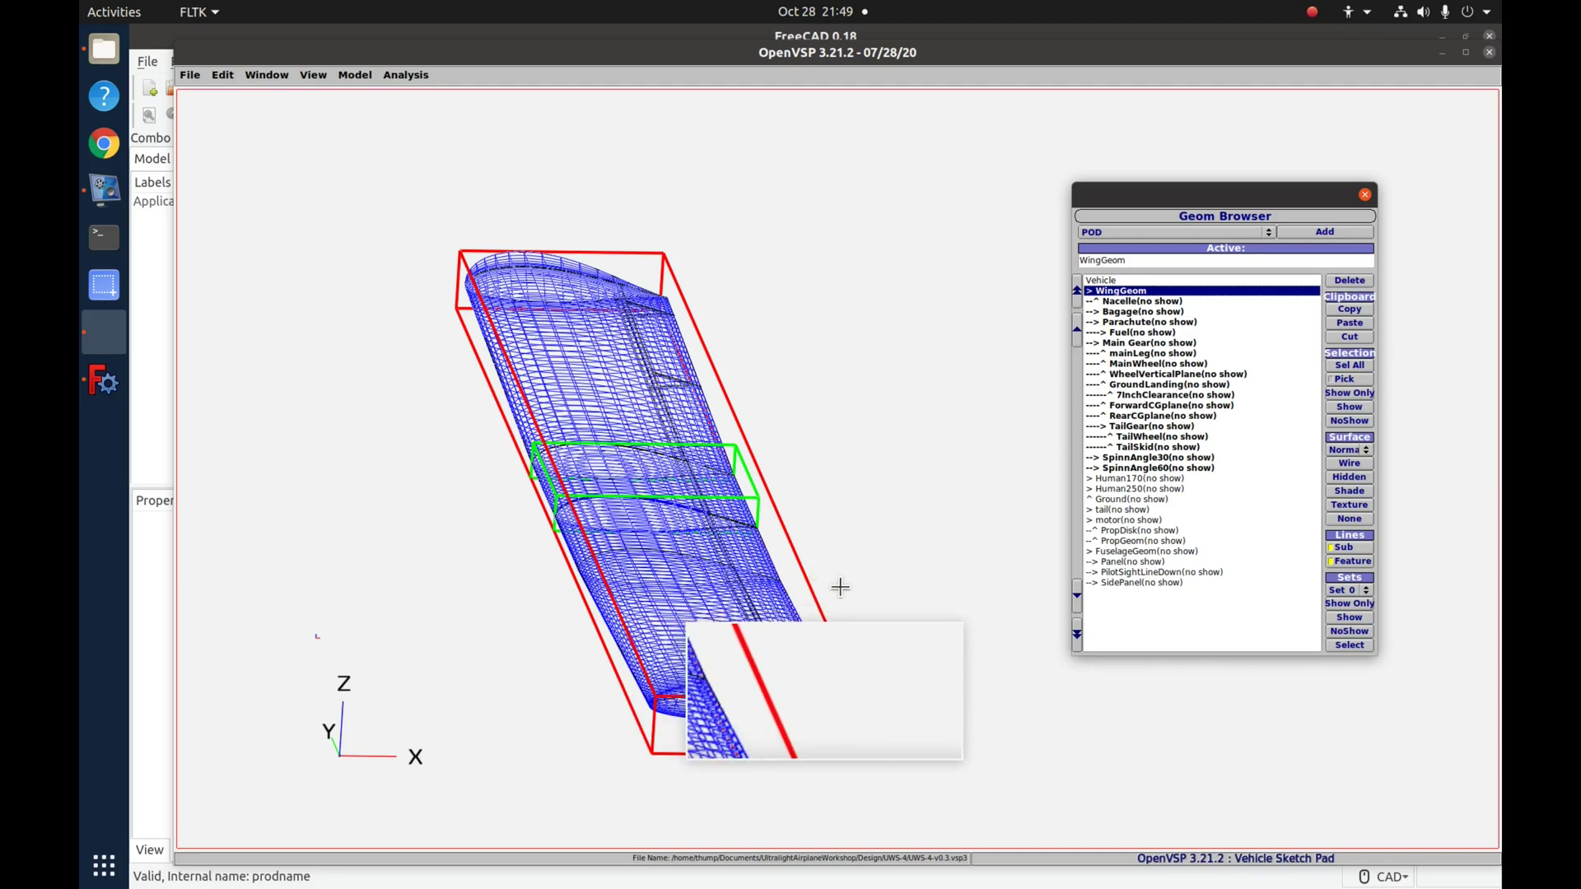
- Export the wing's trimmed surfaces to a STEP file with length unit IN and Shell Representation
left_click(396, 76)
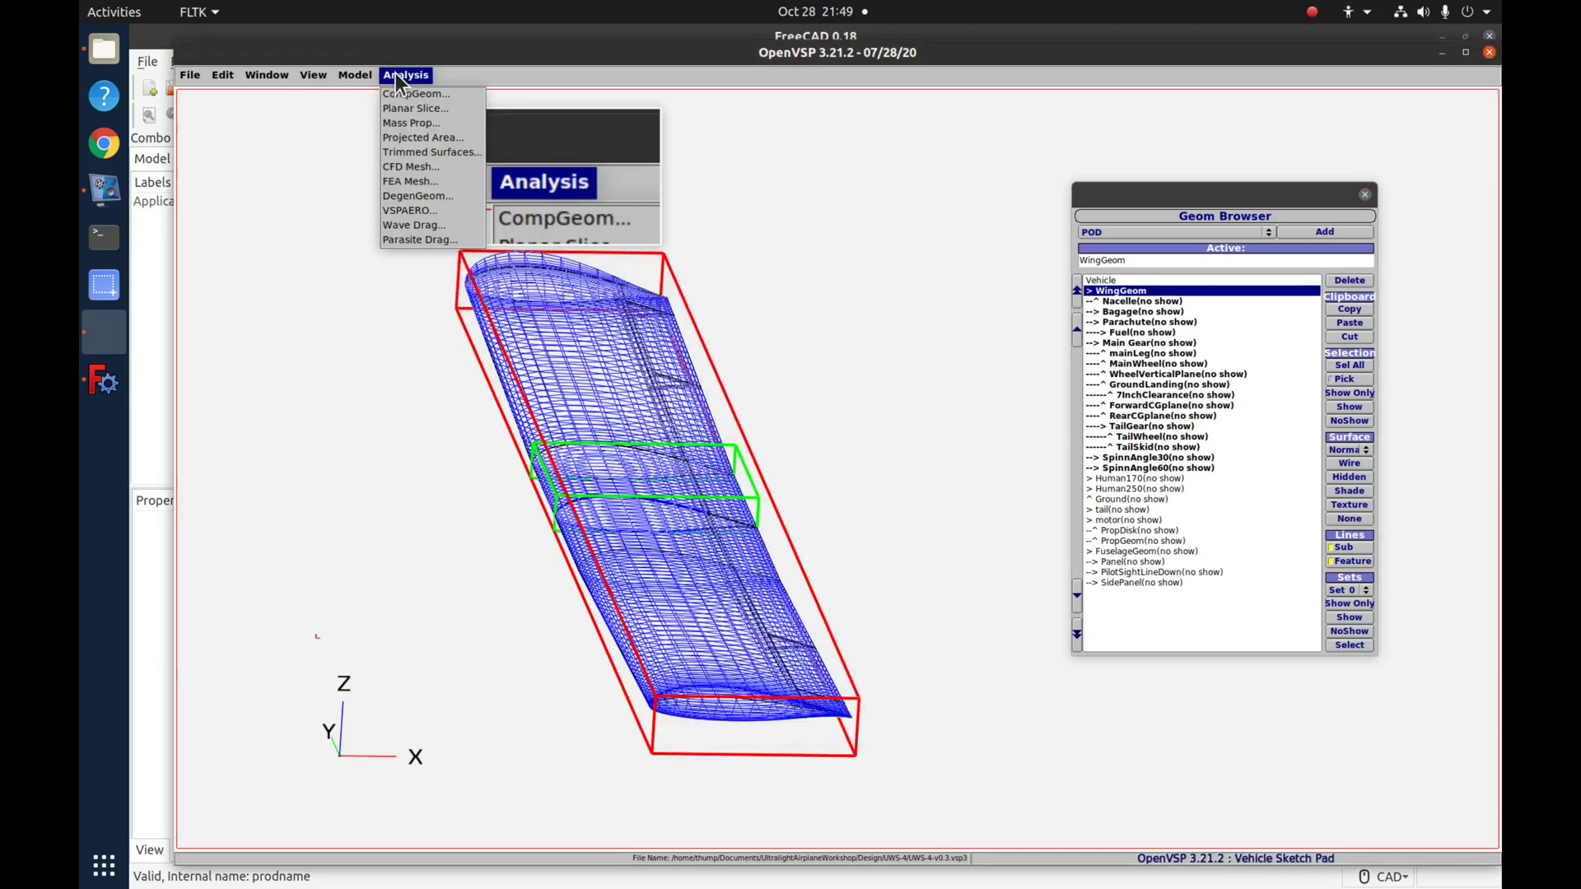
left_click(413, 155)
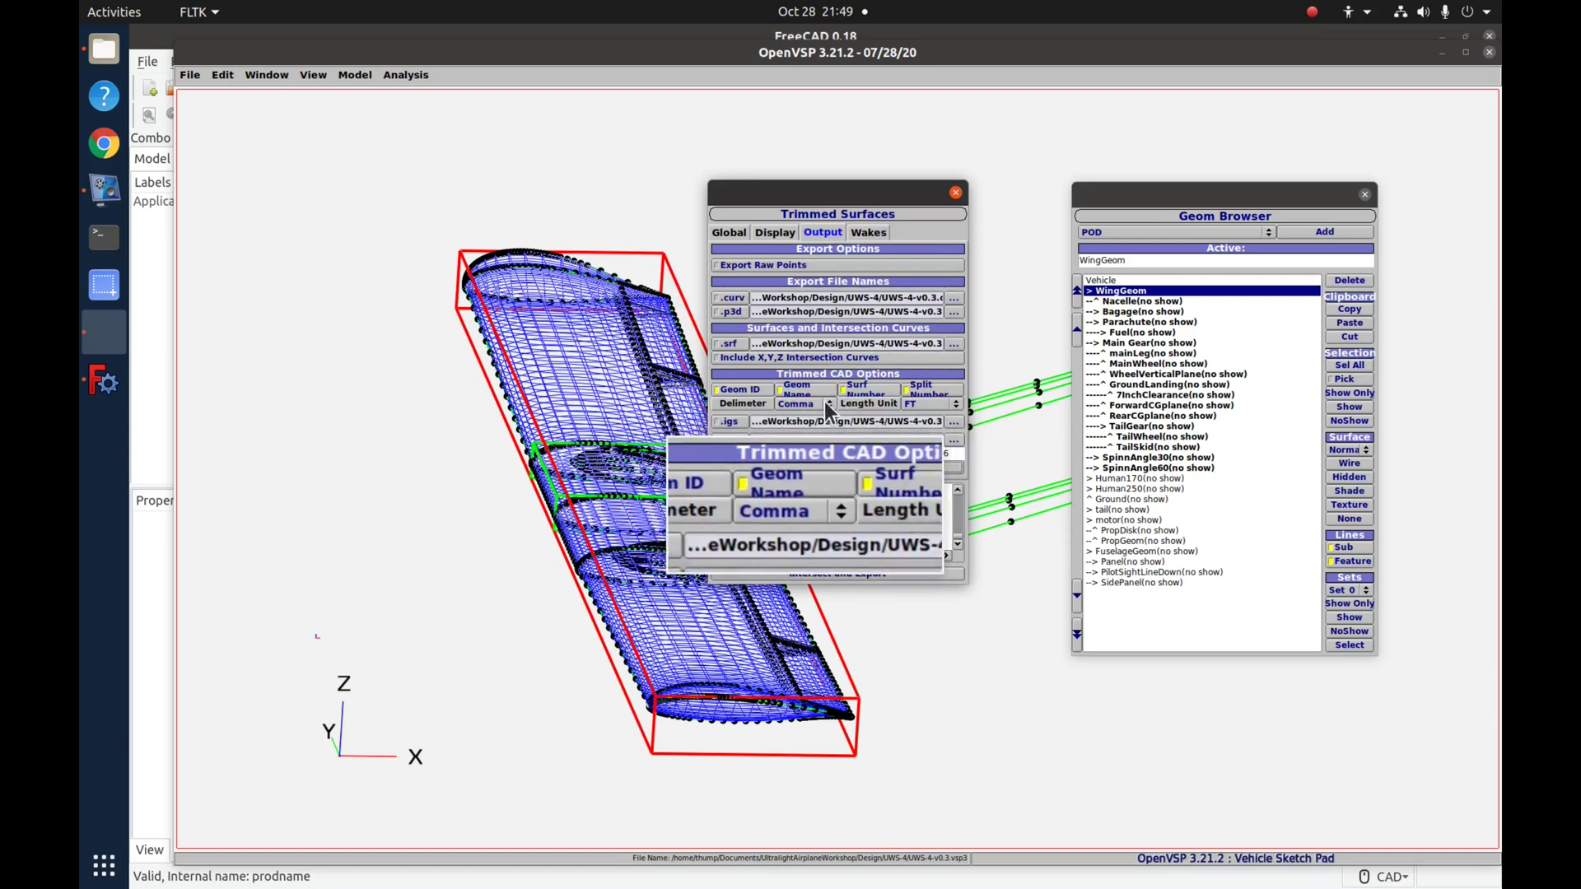
left_click(938, 403)
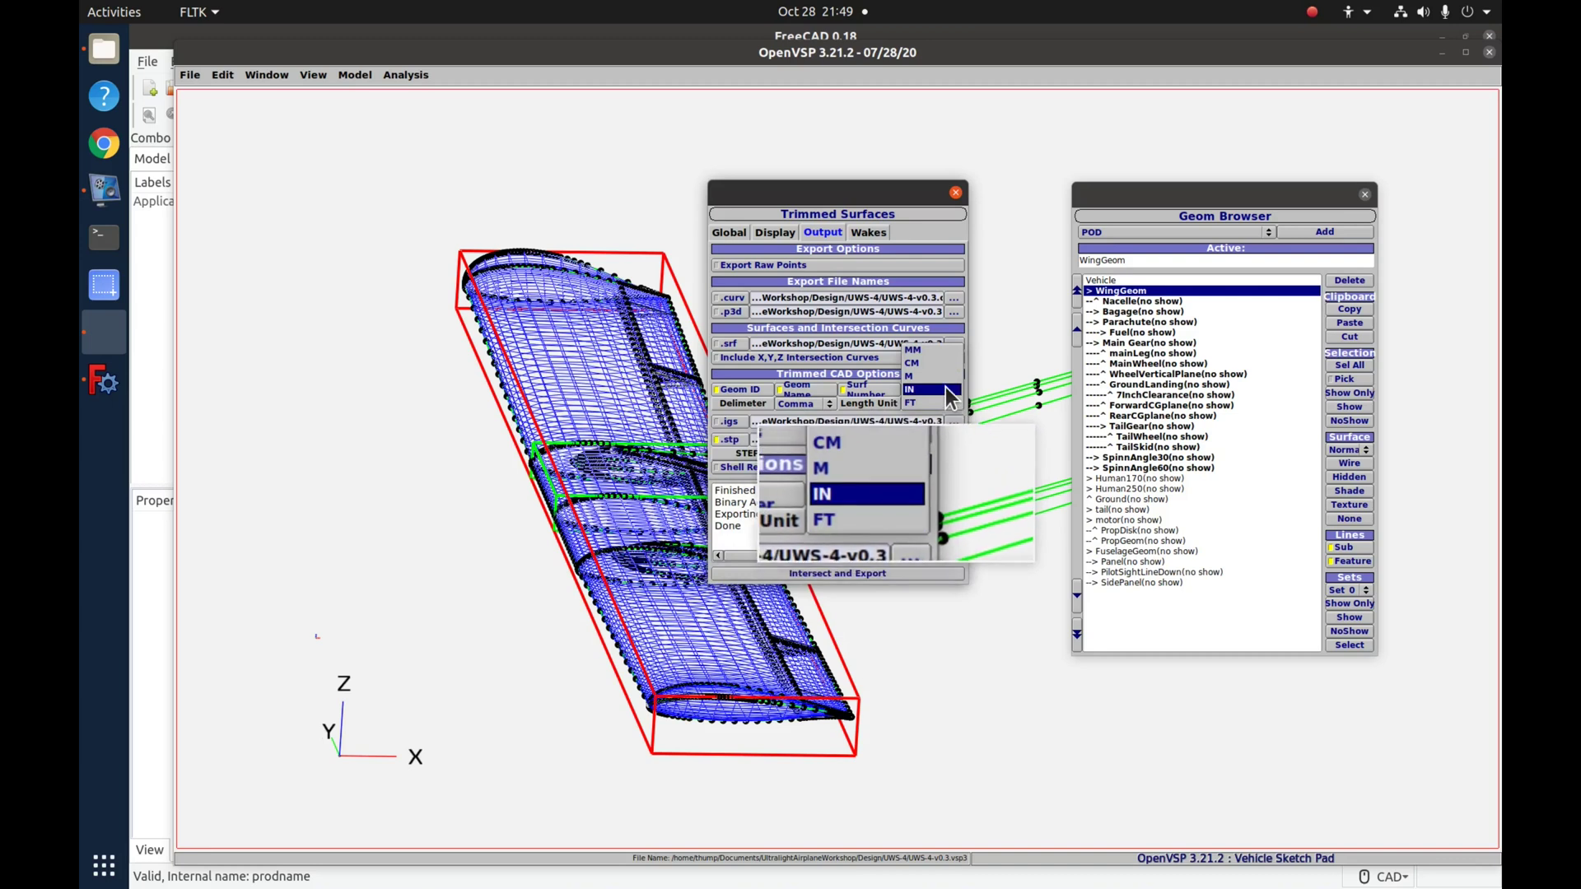
left_click(942, 390)
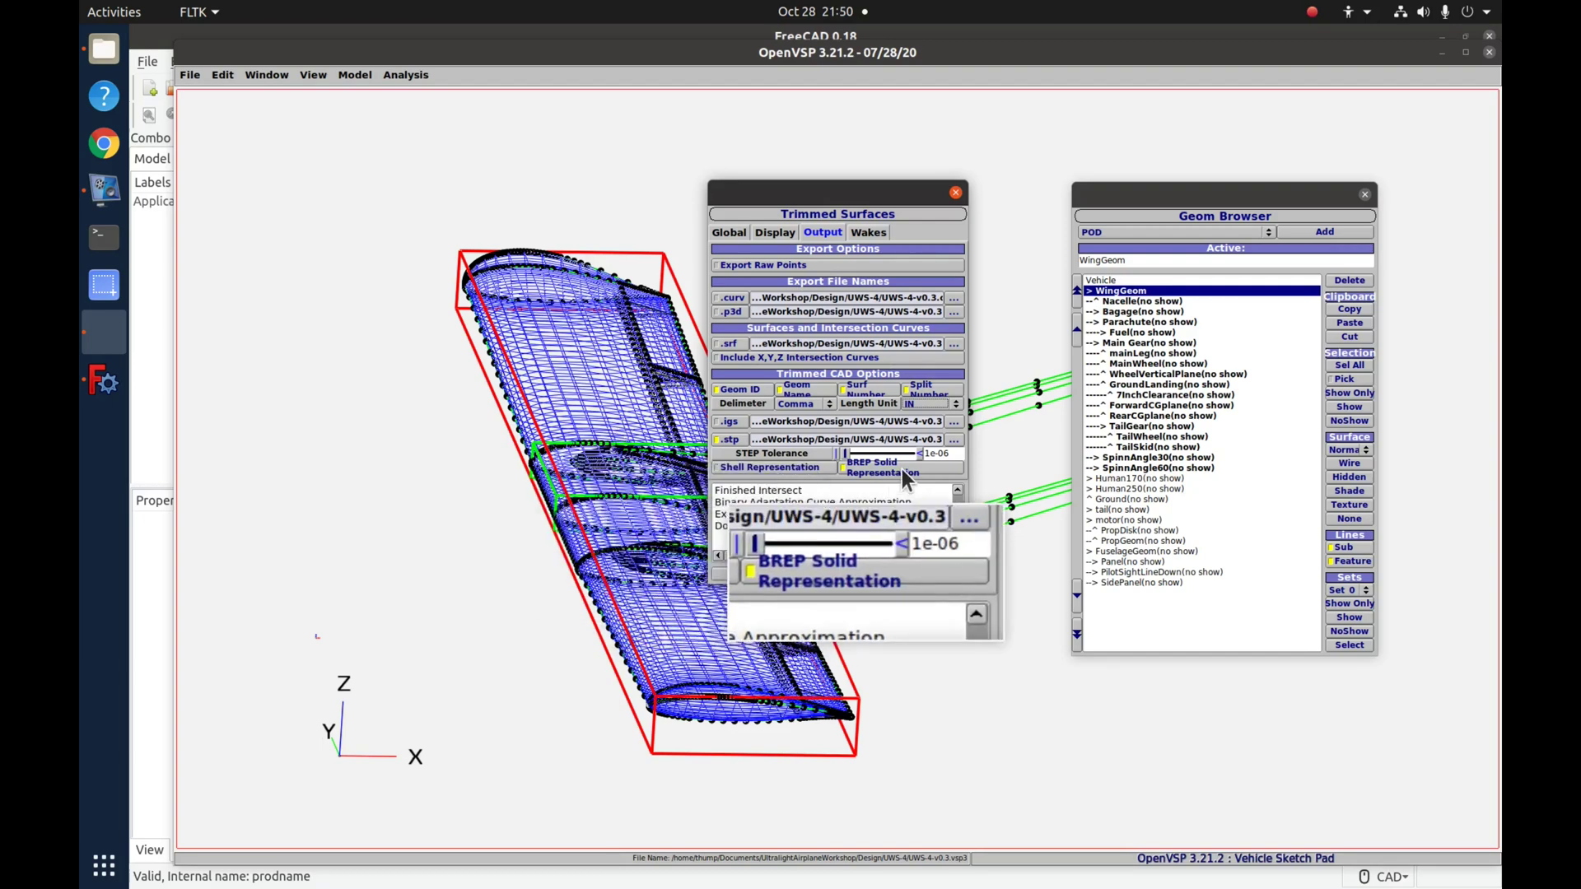
left_click(735, 467)
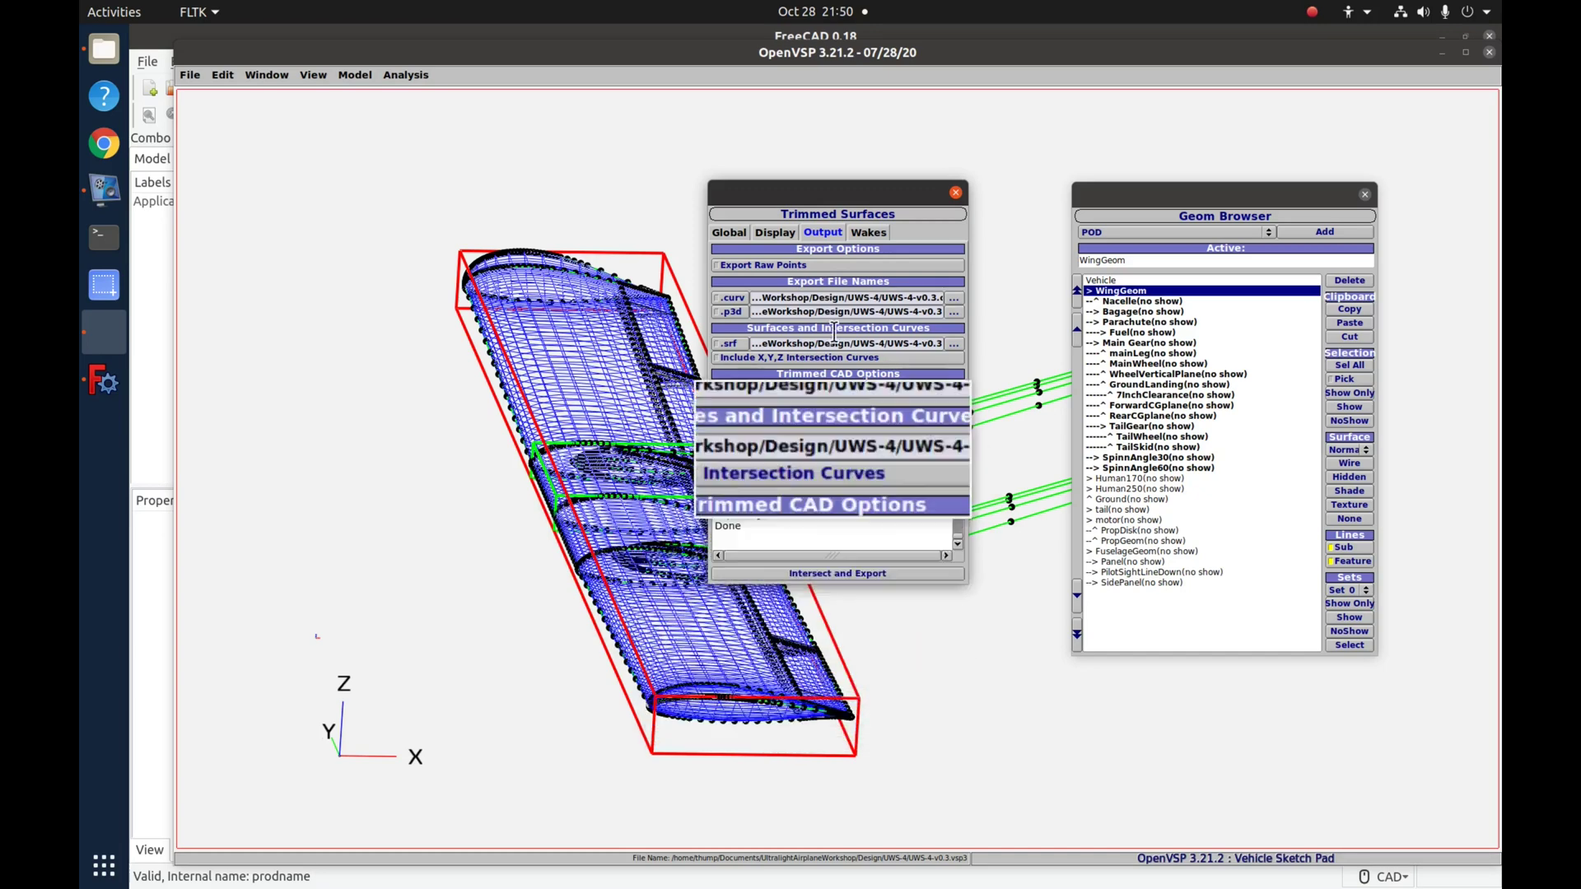
left_click(812, 575)
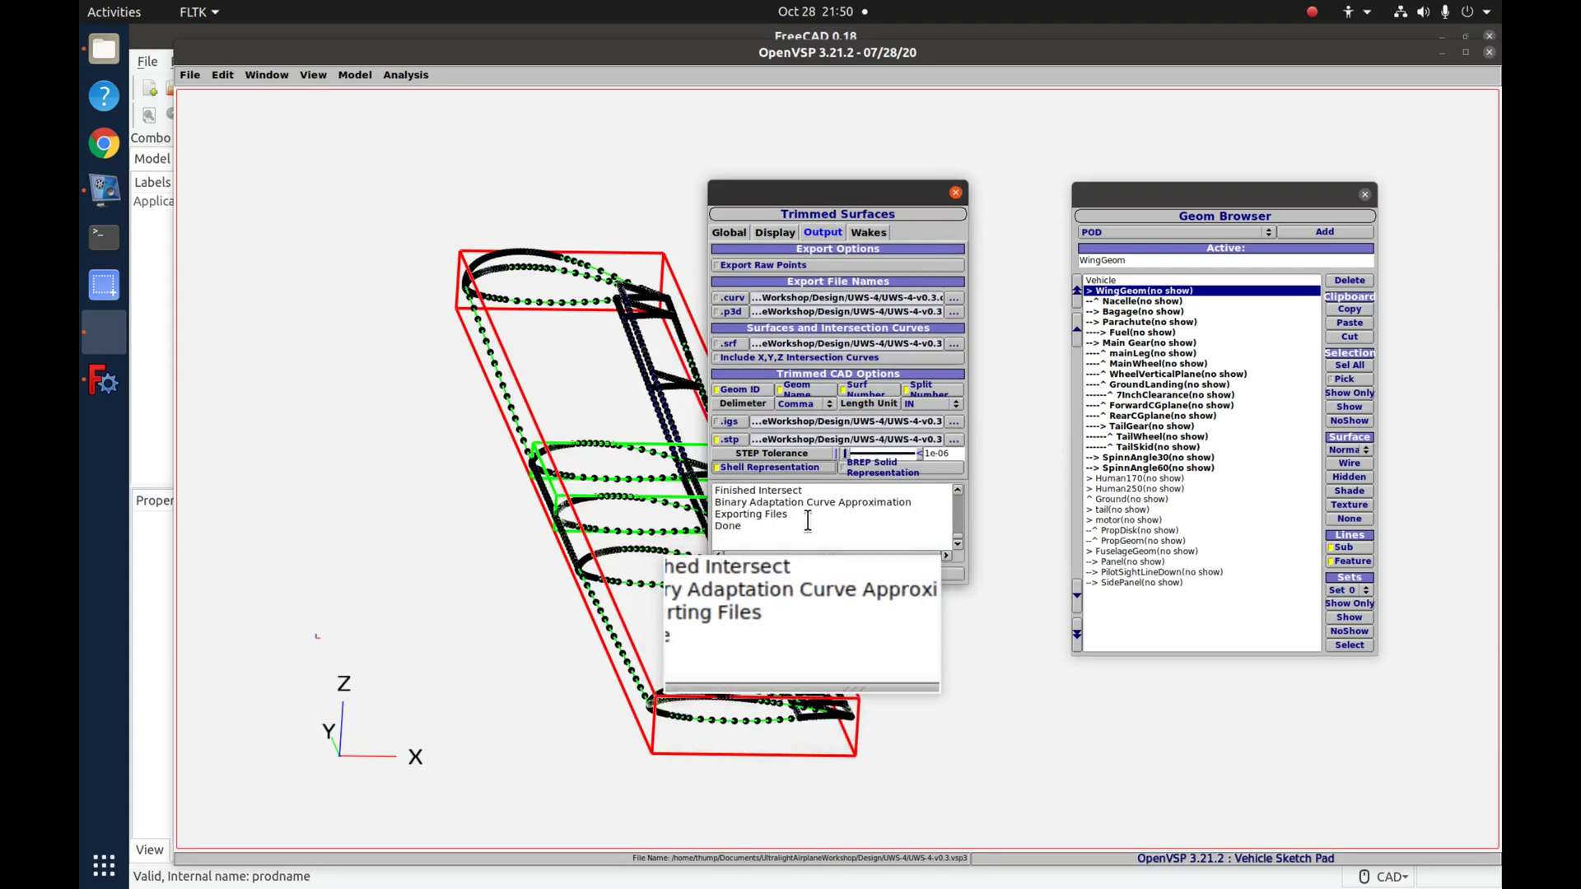
left_click_drag(844, 196, 947, 144)
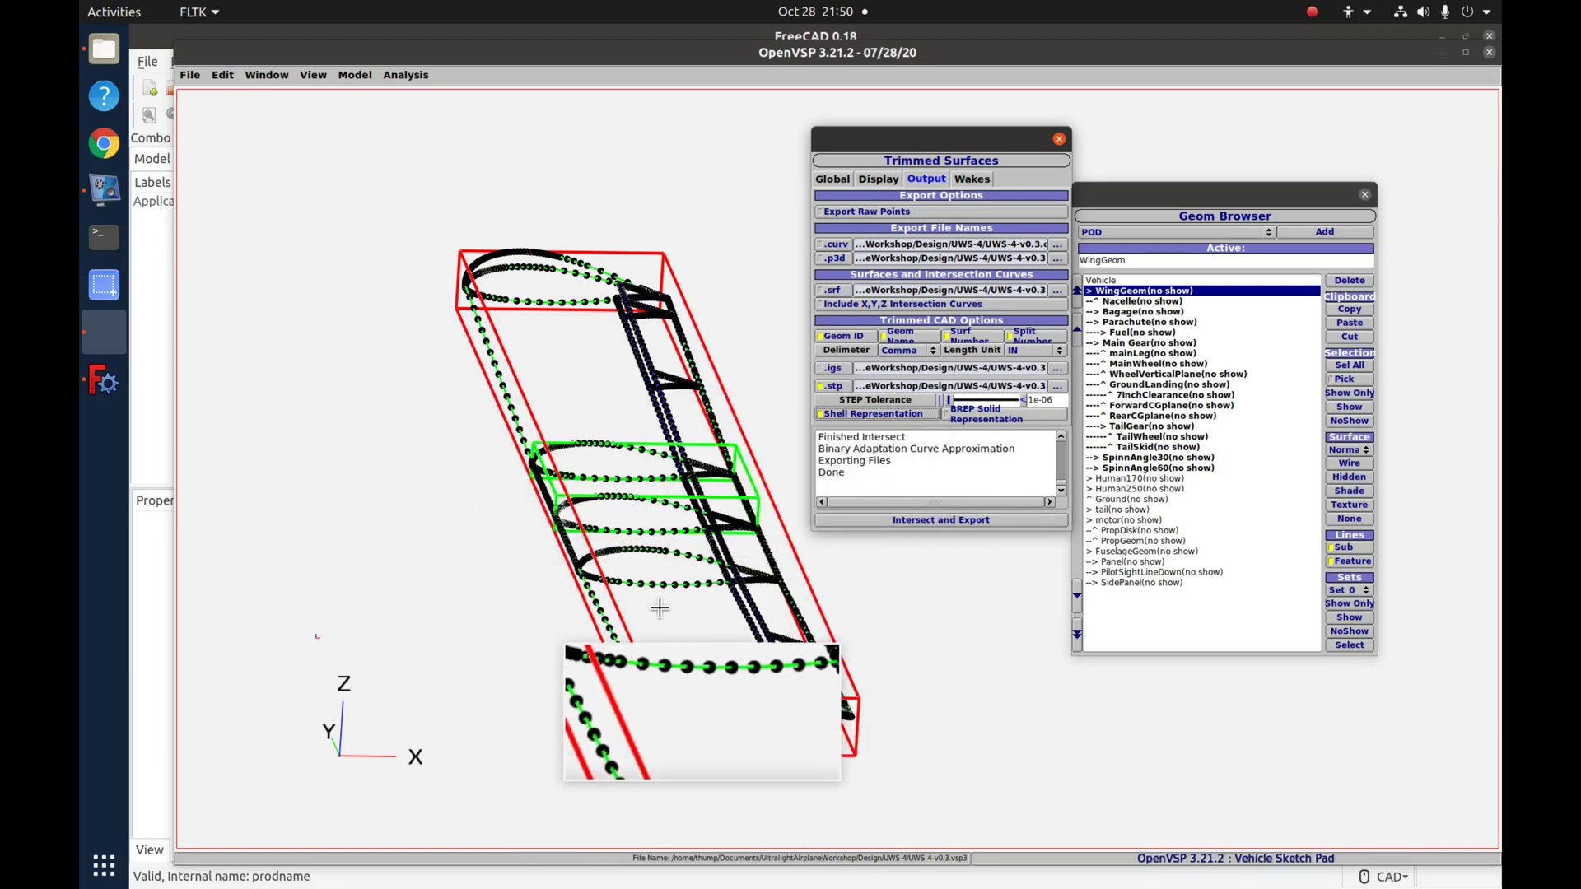
- Switch to FreeCAD, create a new document and import UWS-4-v0.3.stp from the UWS-4 folder
left_click(102, 380)
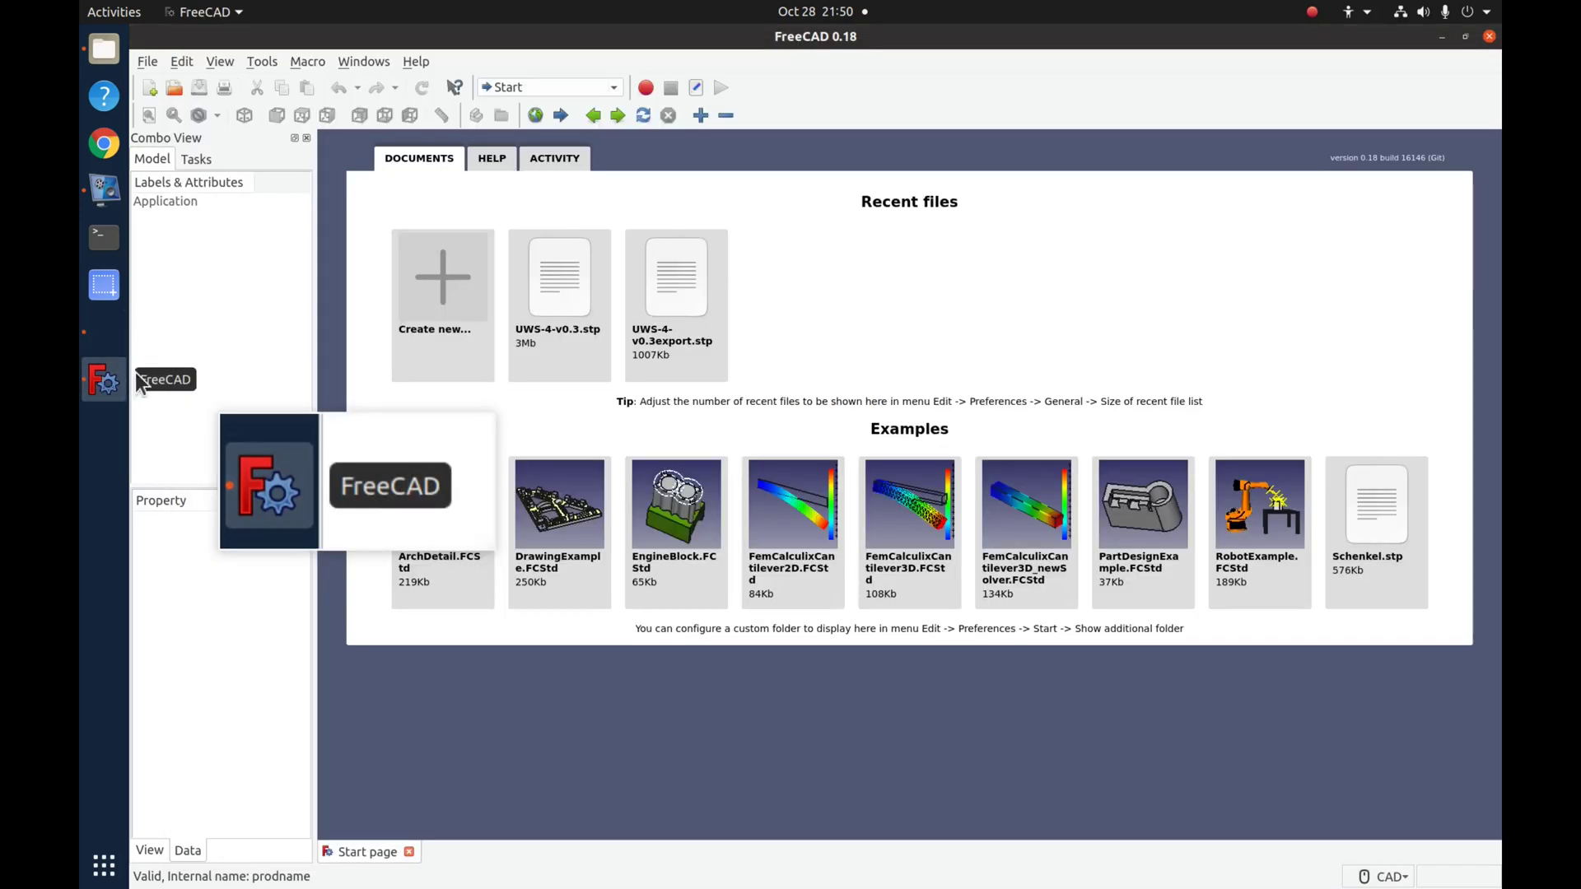
left_click(428, 280)
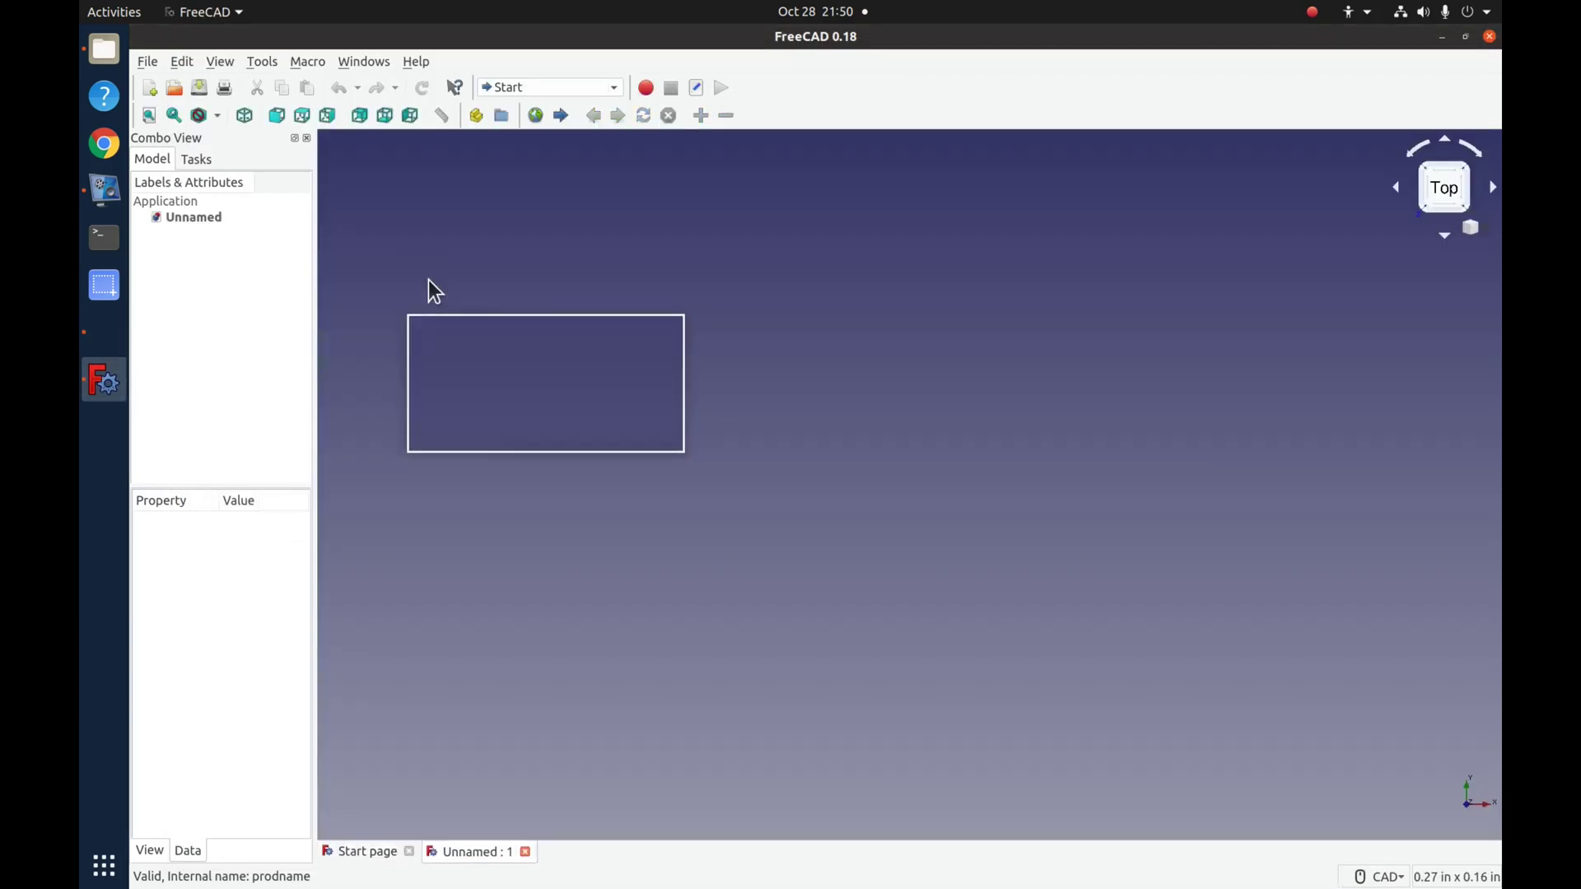
left_click(150, 64)
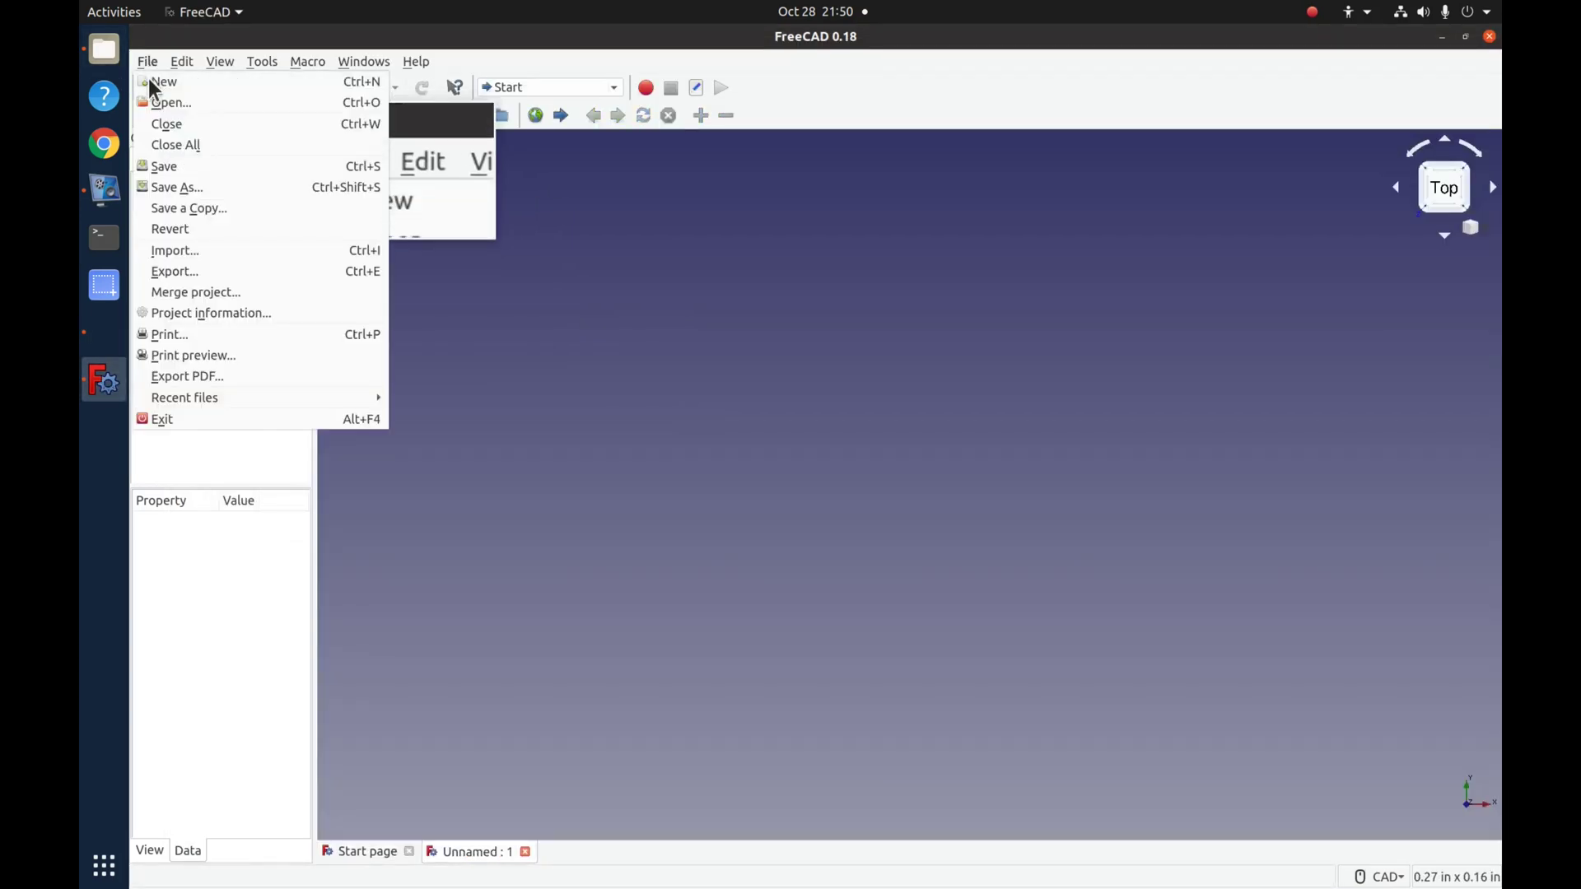
left_click(191, 254)
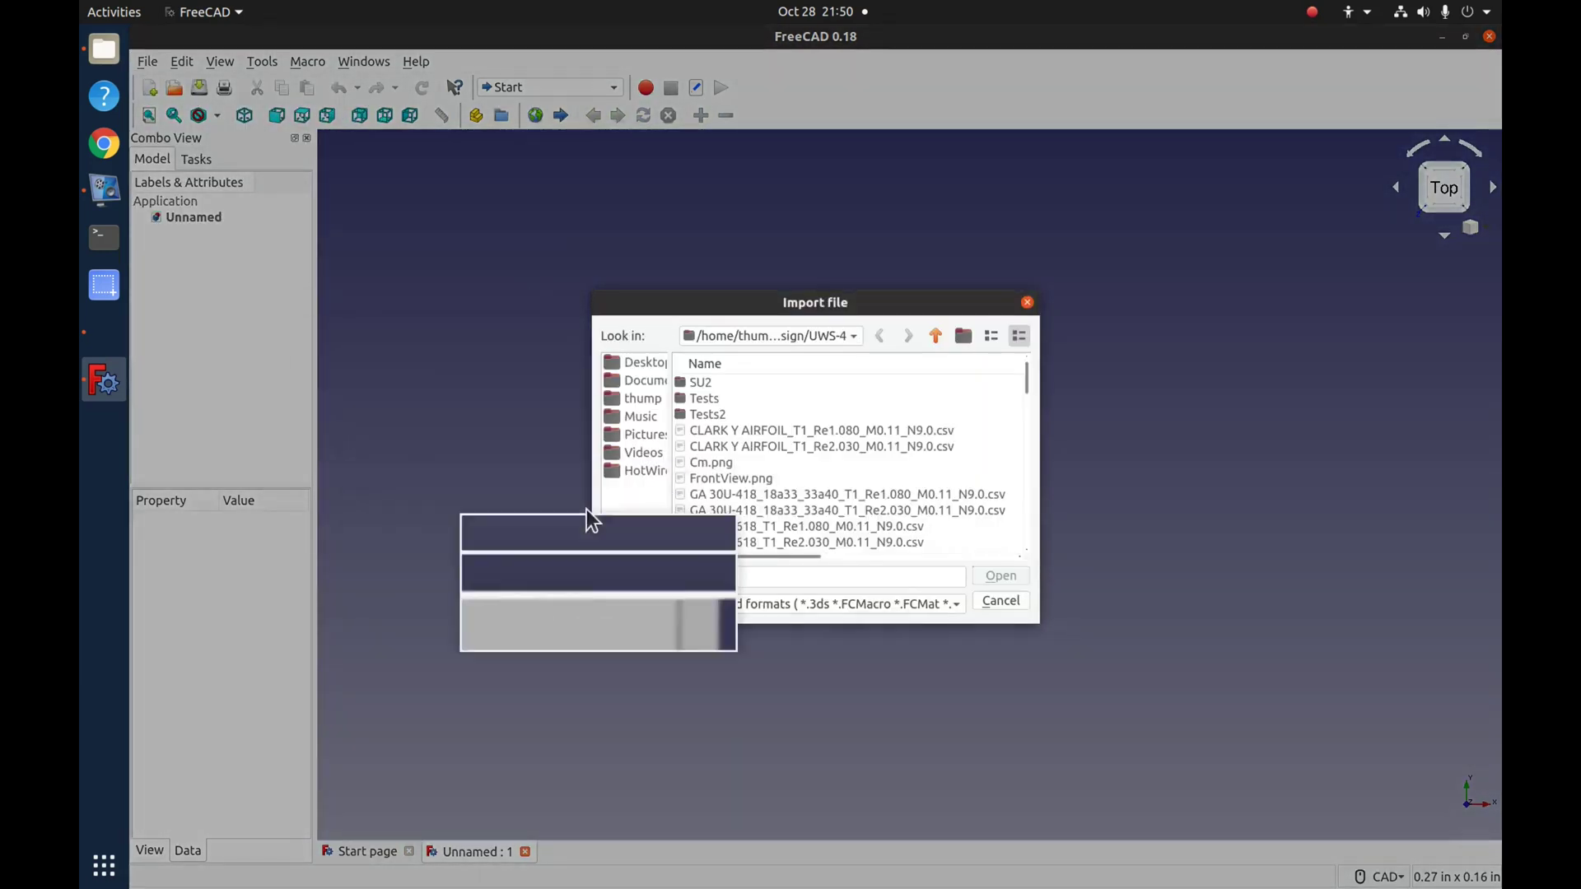
scroll(850, 508, "down", 5)
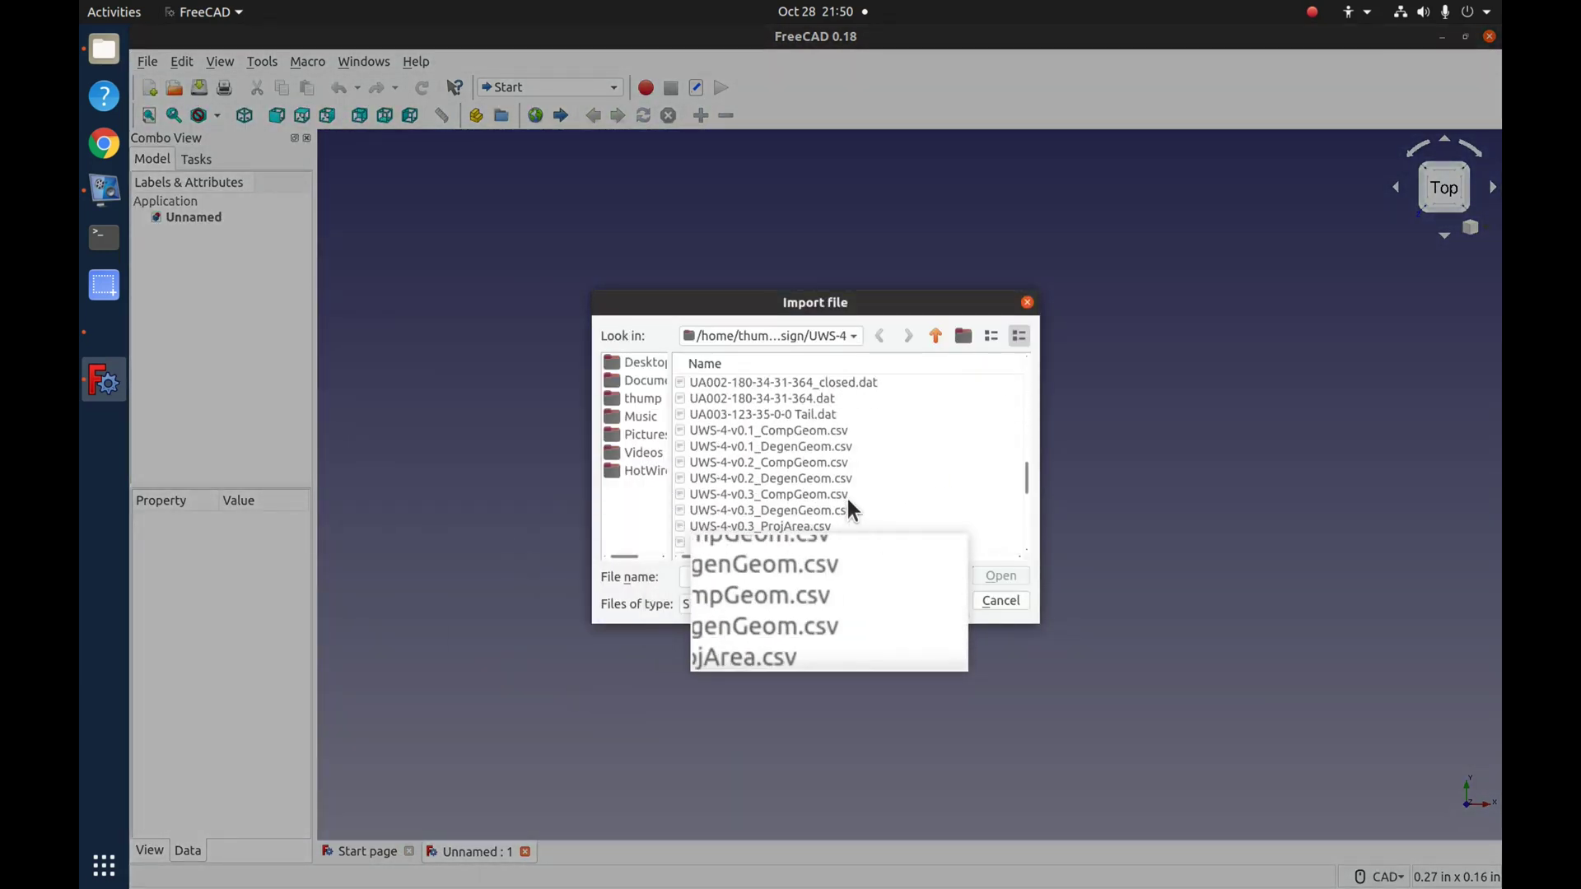
scroll(850, 508, "down", 1)
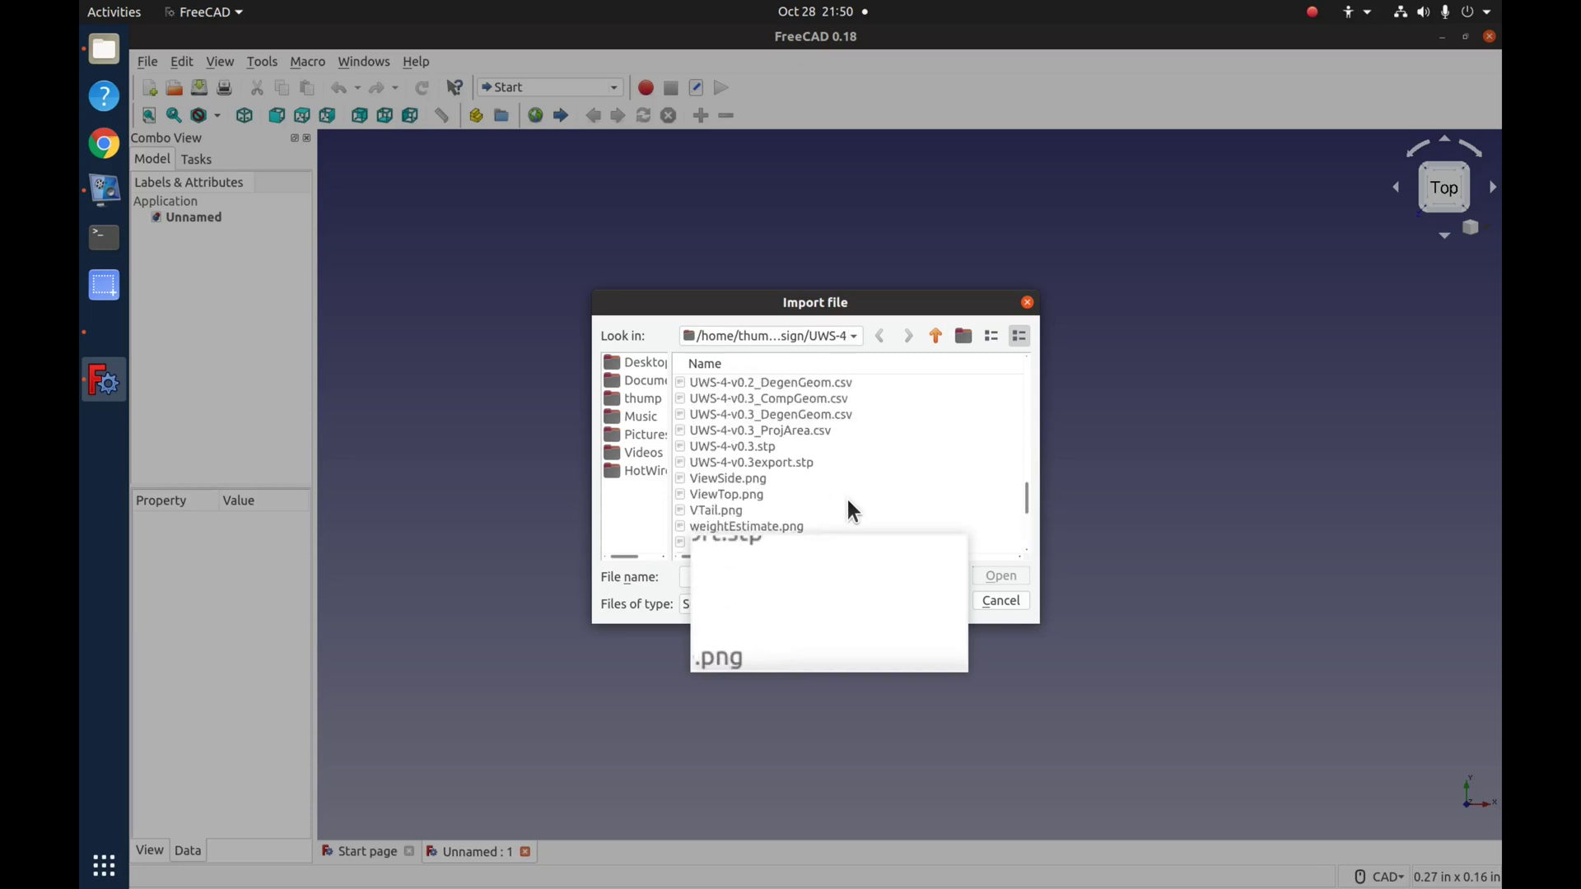
left_click(750, 447)
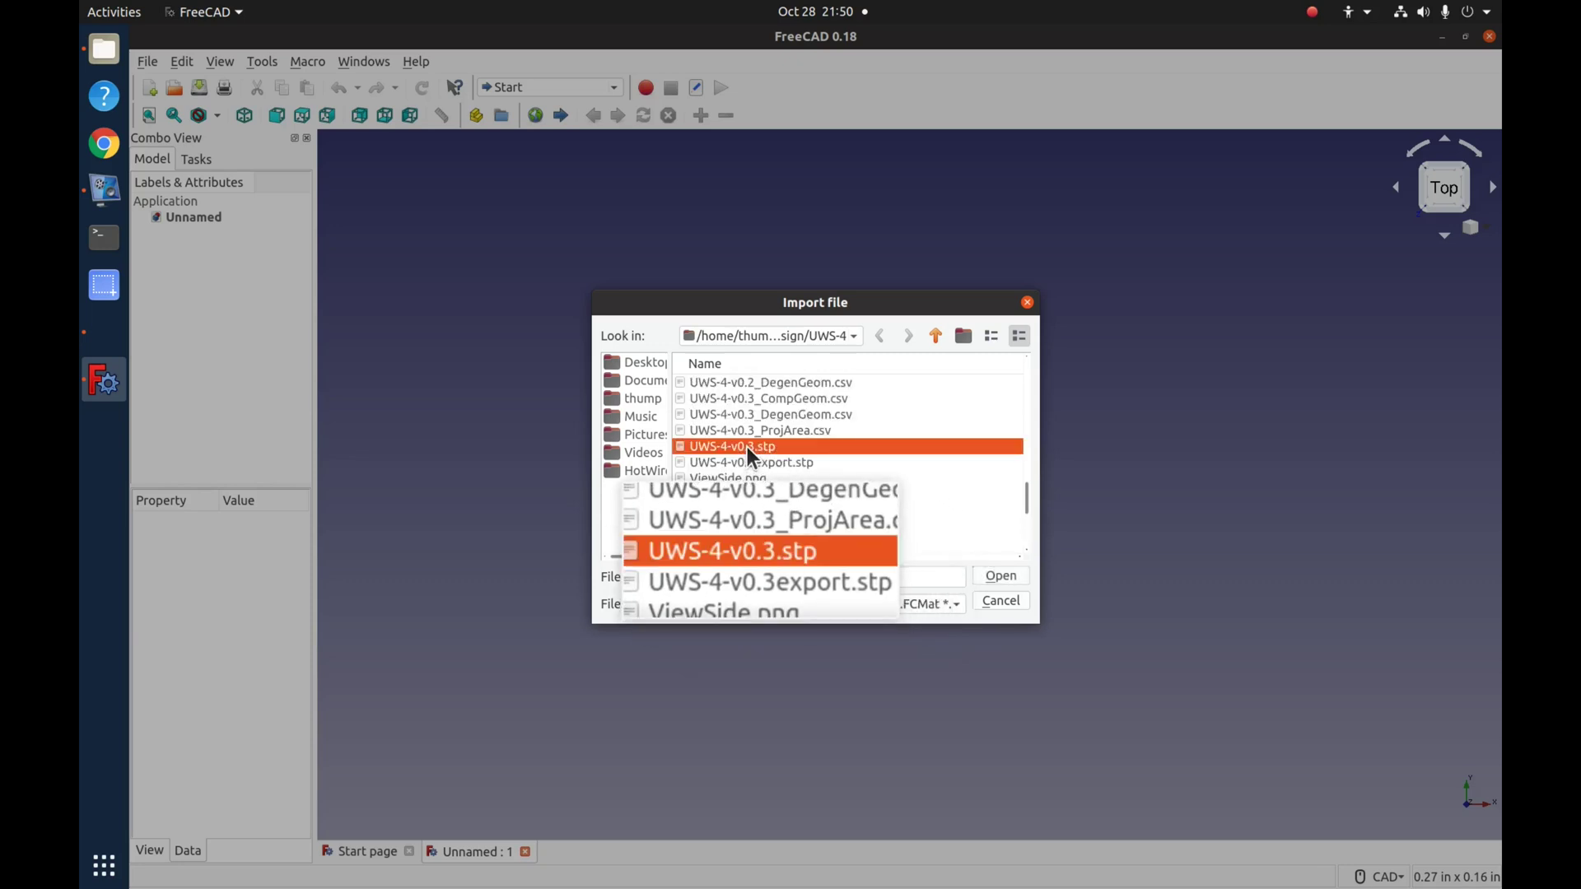
left_click(1000, 576)
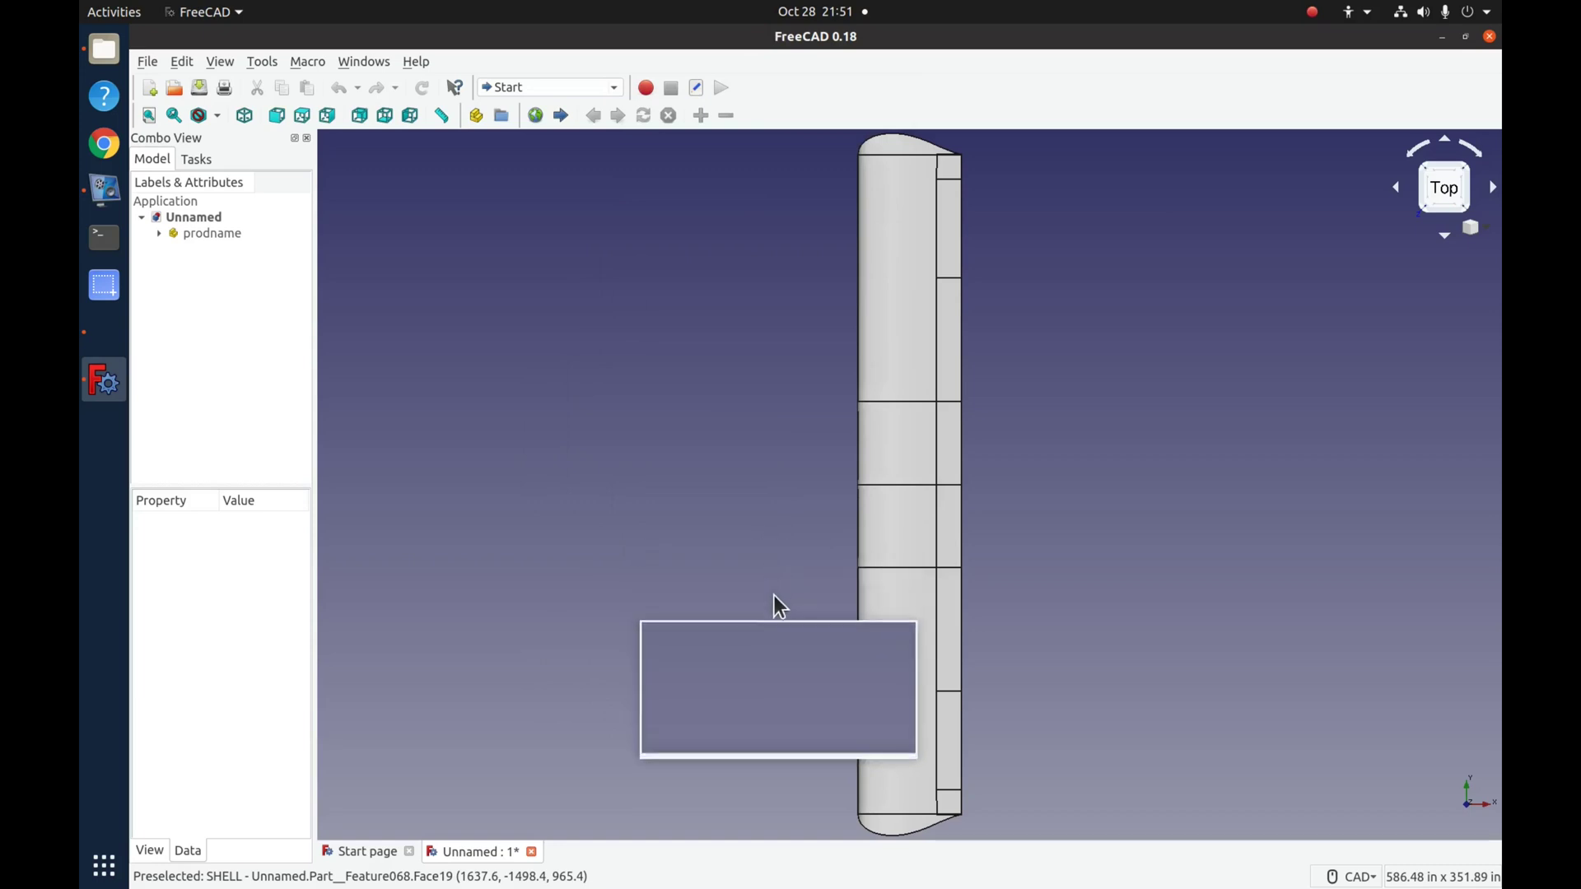
middle_click_drag(806, 647, 958, 696)
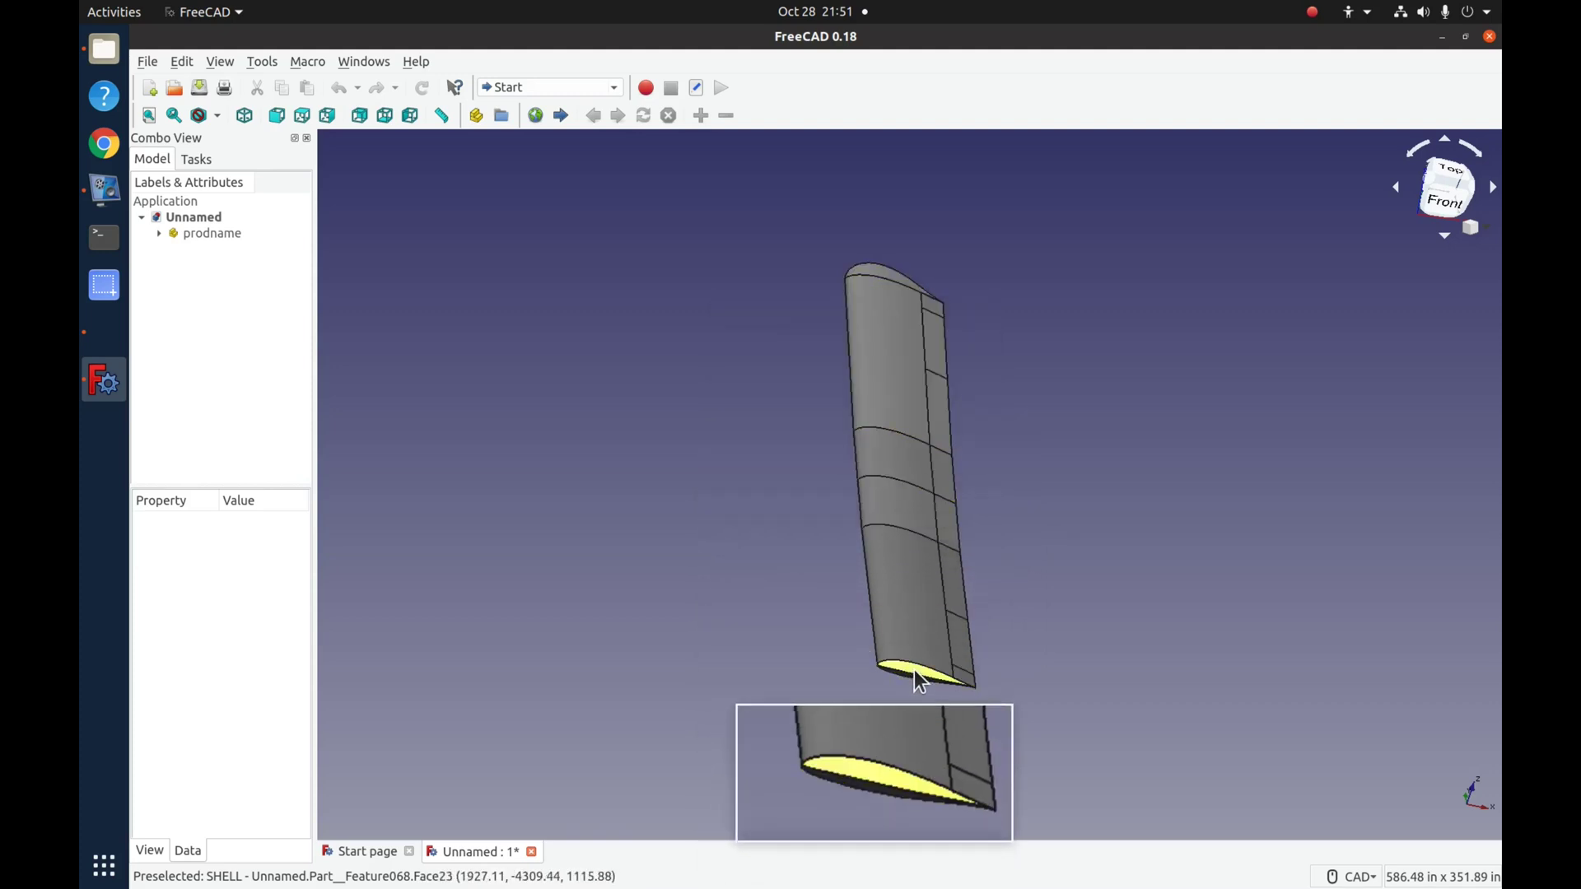
middle_click_drag(674, 646, 873, 519)
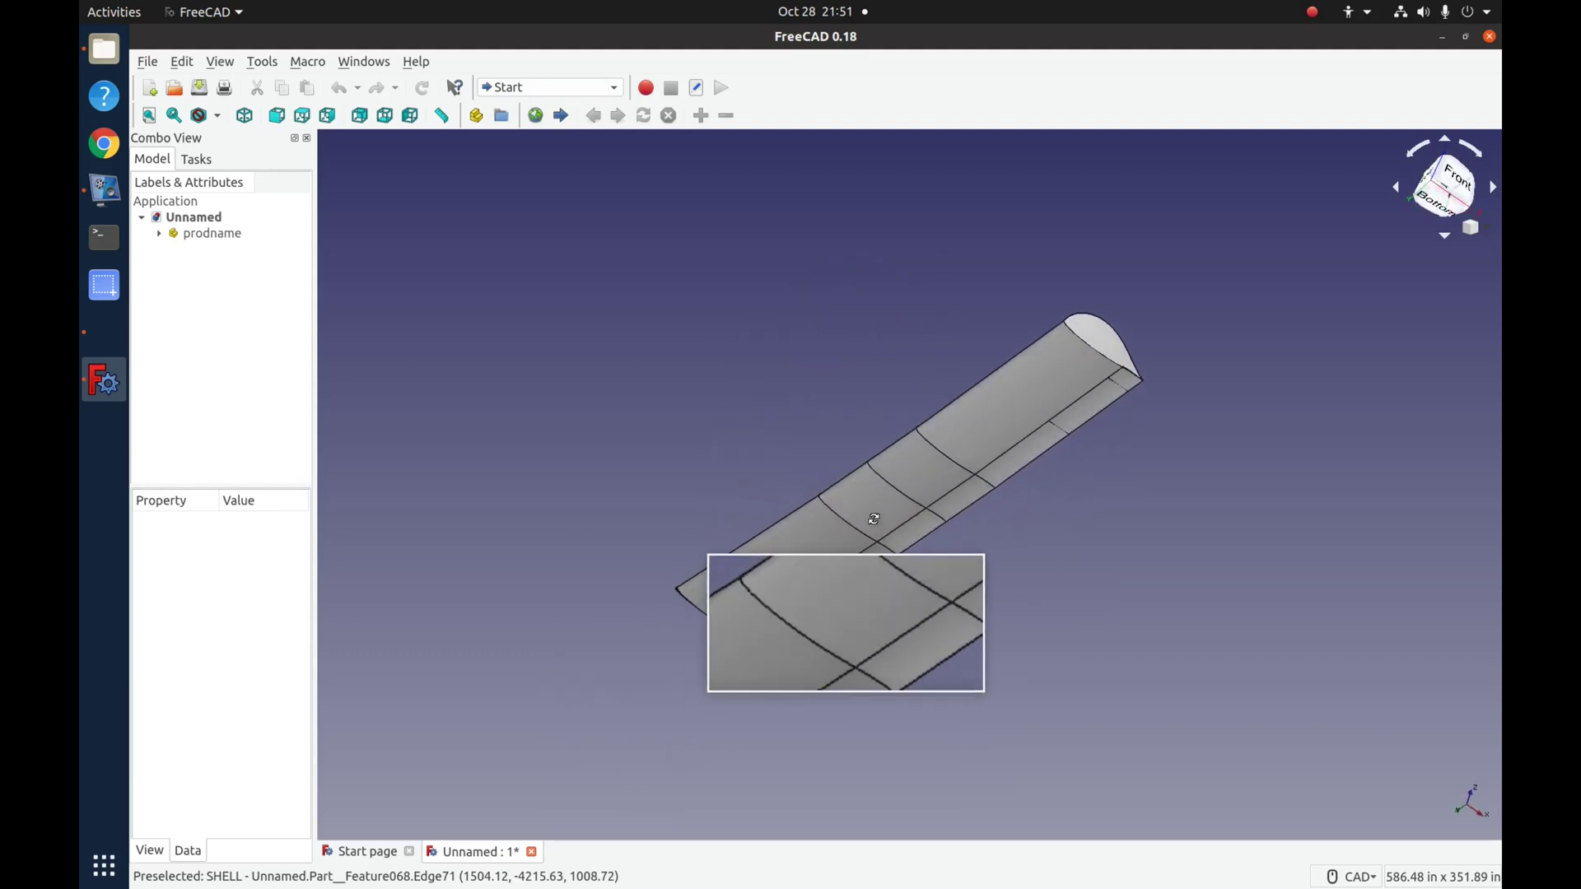
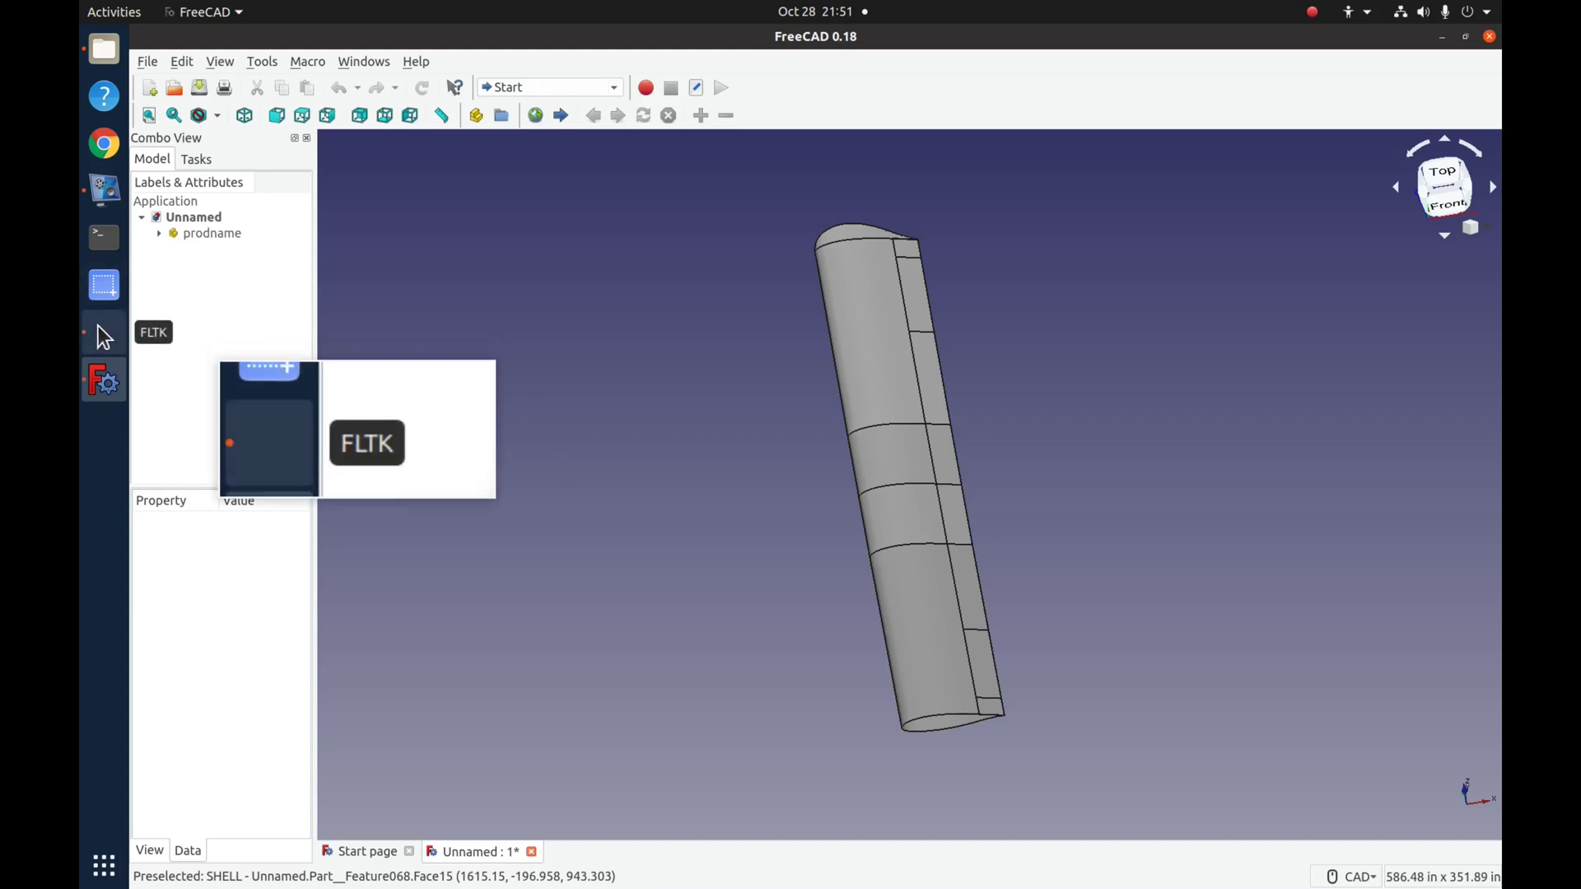
- Return to OpenVSP and set the trimmed STEP export to BREP Solid Representation
left_click(100, 329)
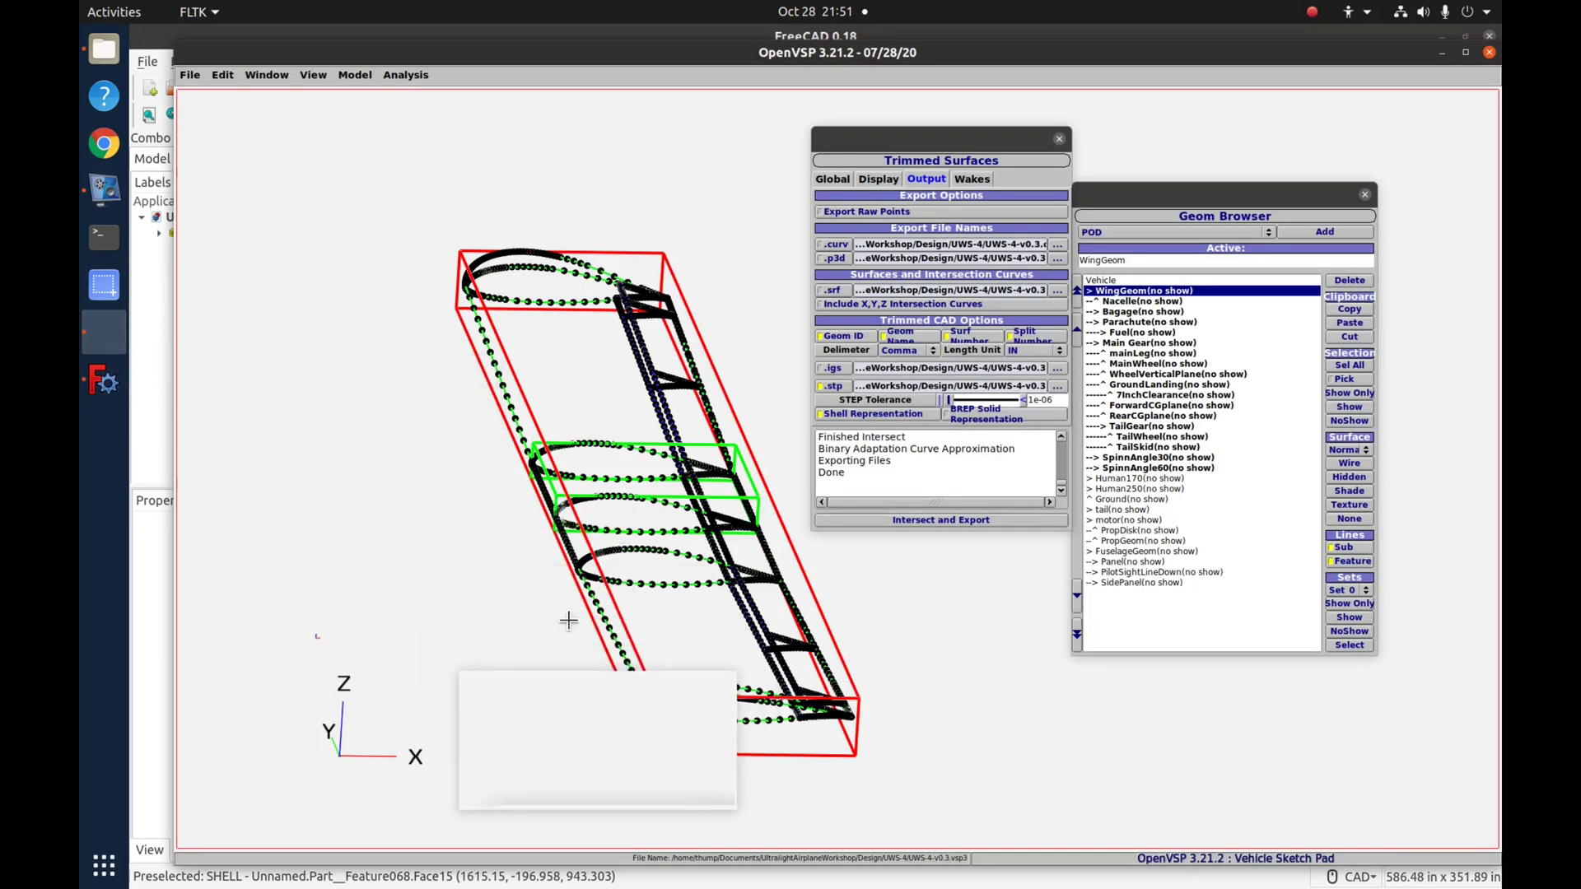
left_click(957, 413)
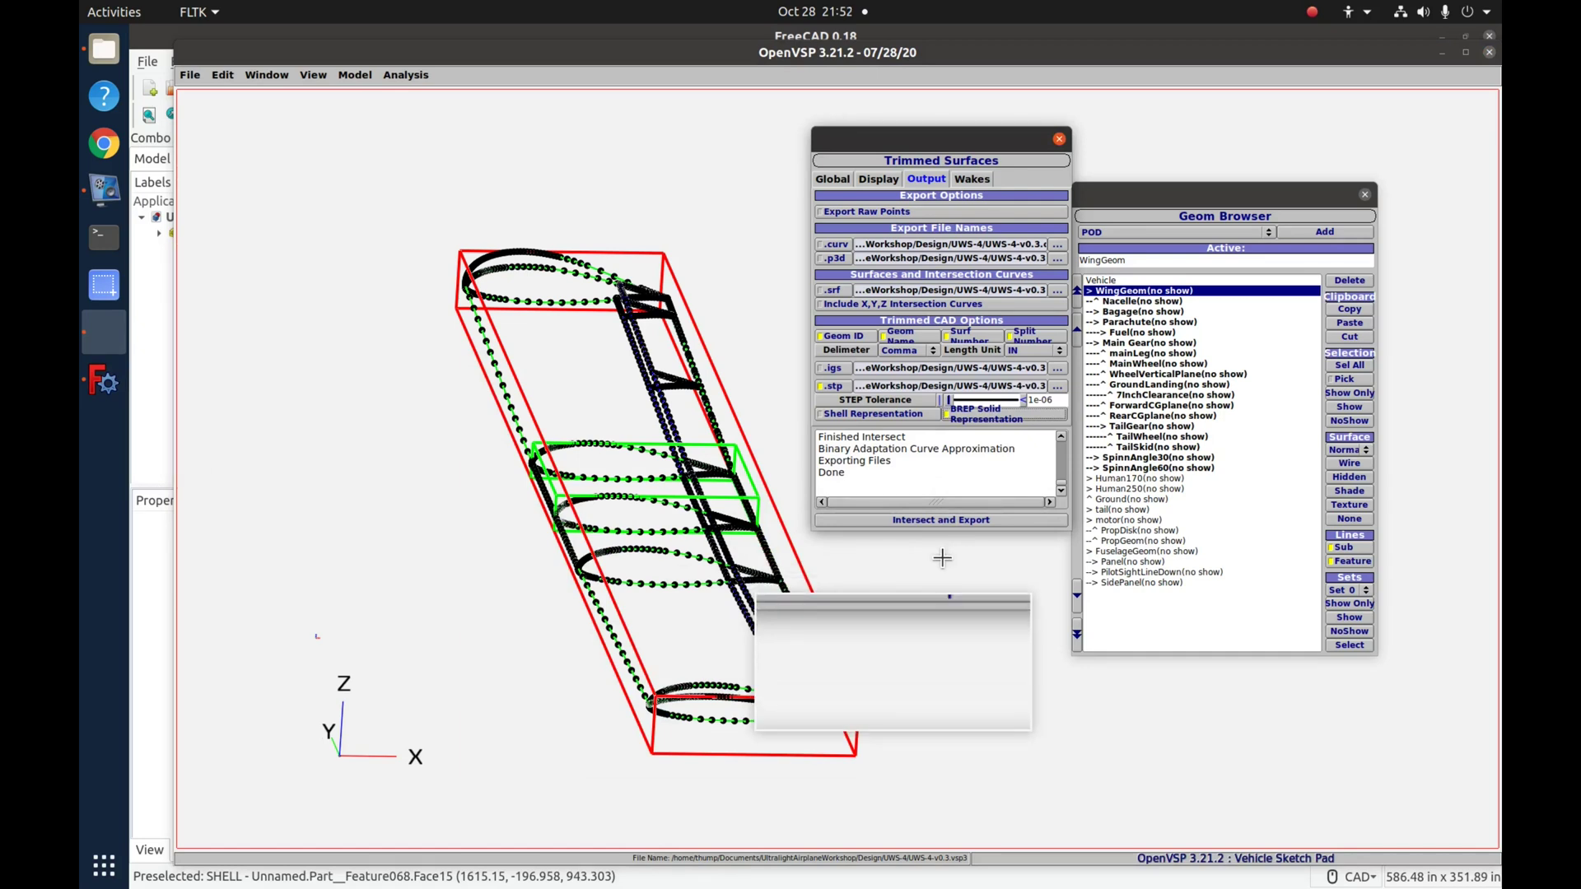
- Show only the Nacelle component and move its properties window off the model
left_click(1152, 301)
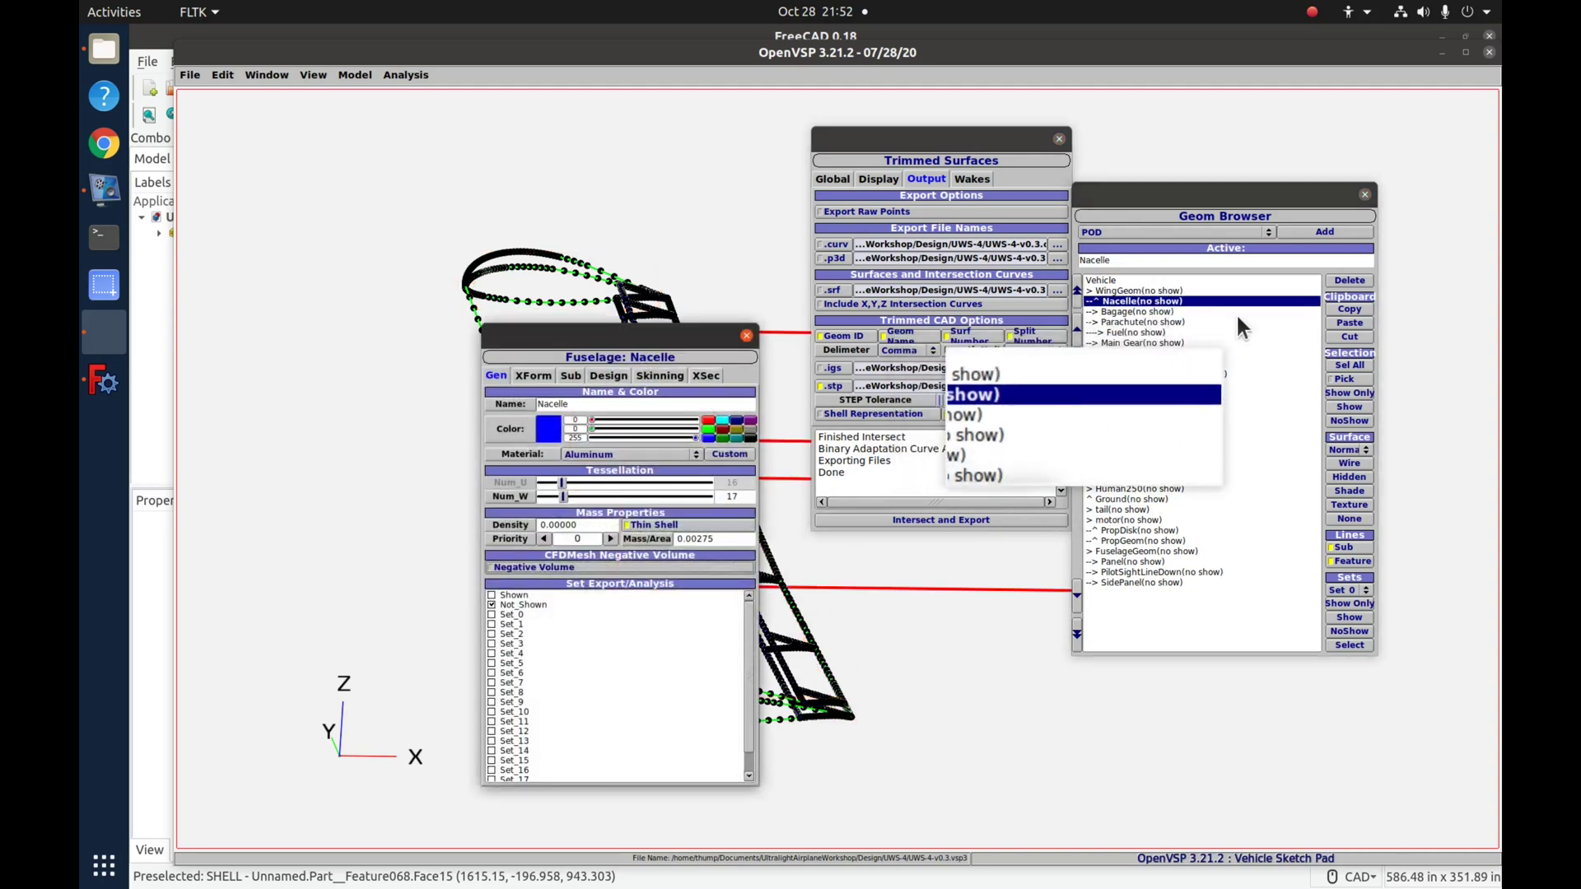
left_click(1361, 393)
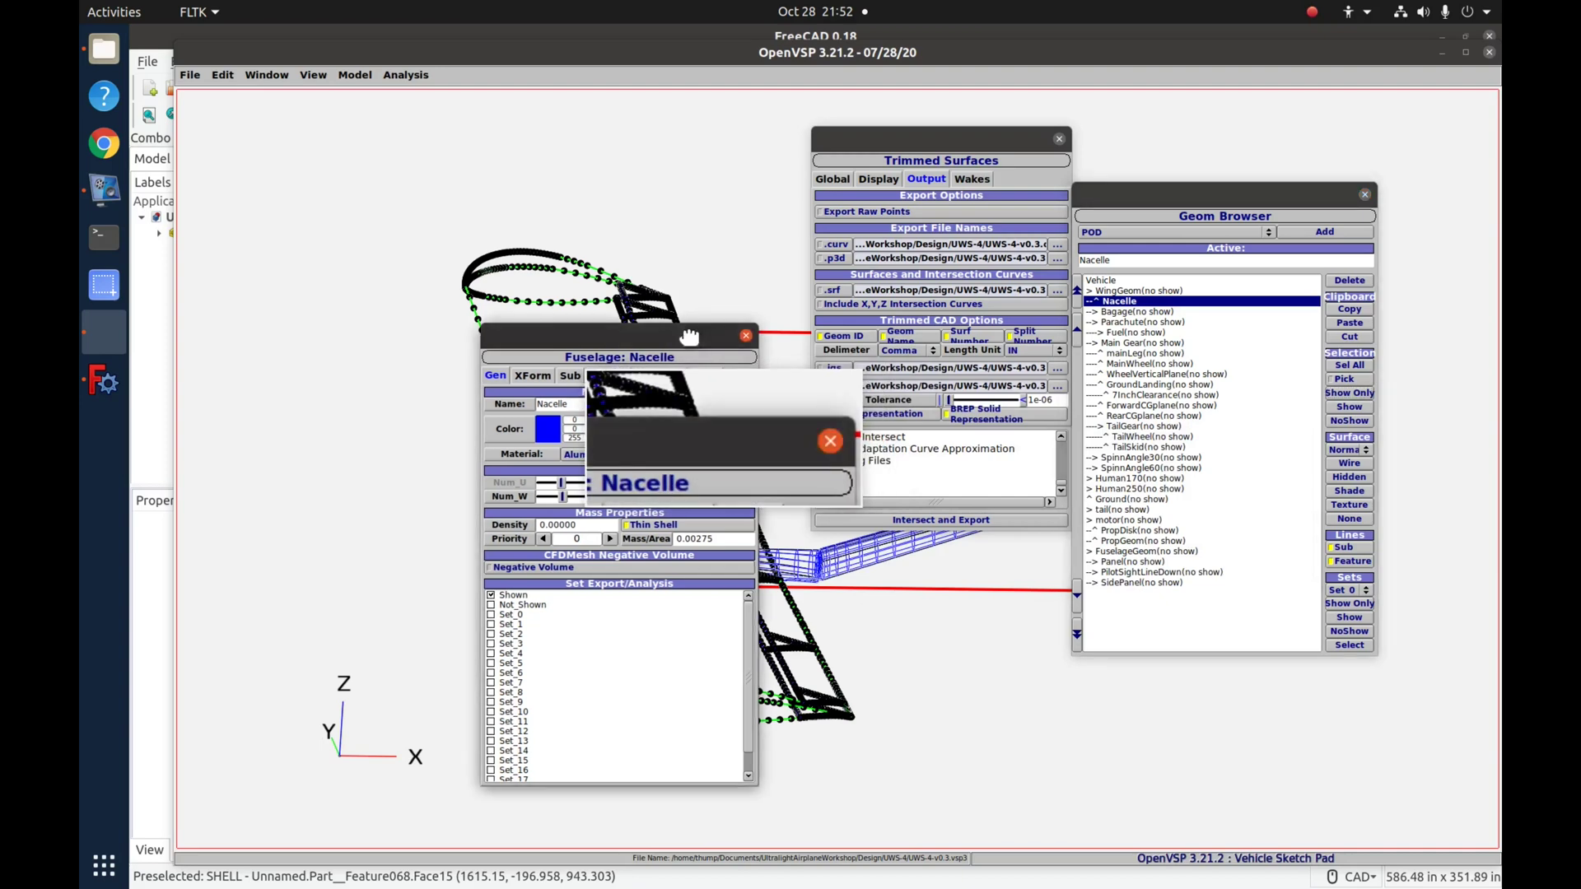
left_click_drag(717, 335, 435, 342)
- Show only WingGeom together with its attached child components
left_click(1129, 290)
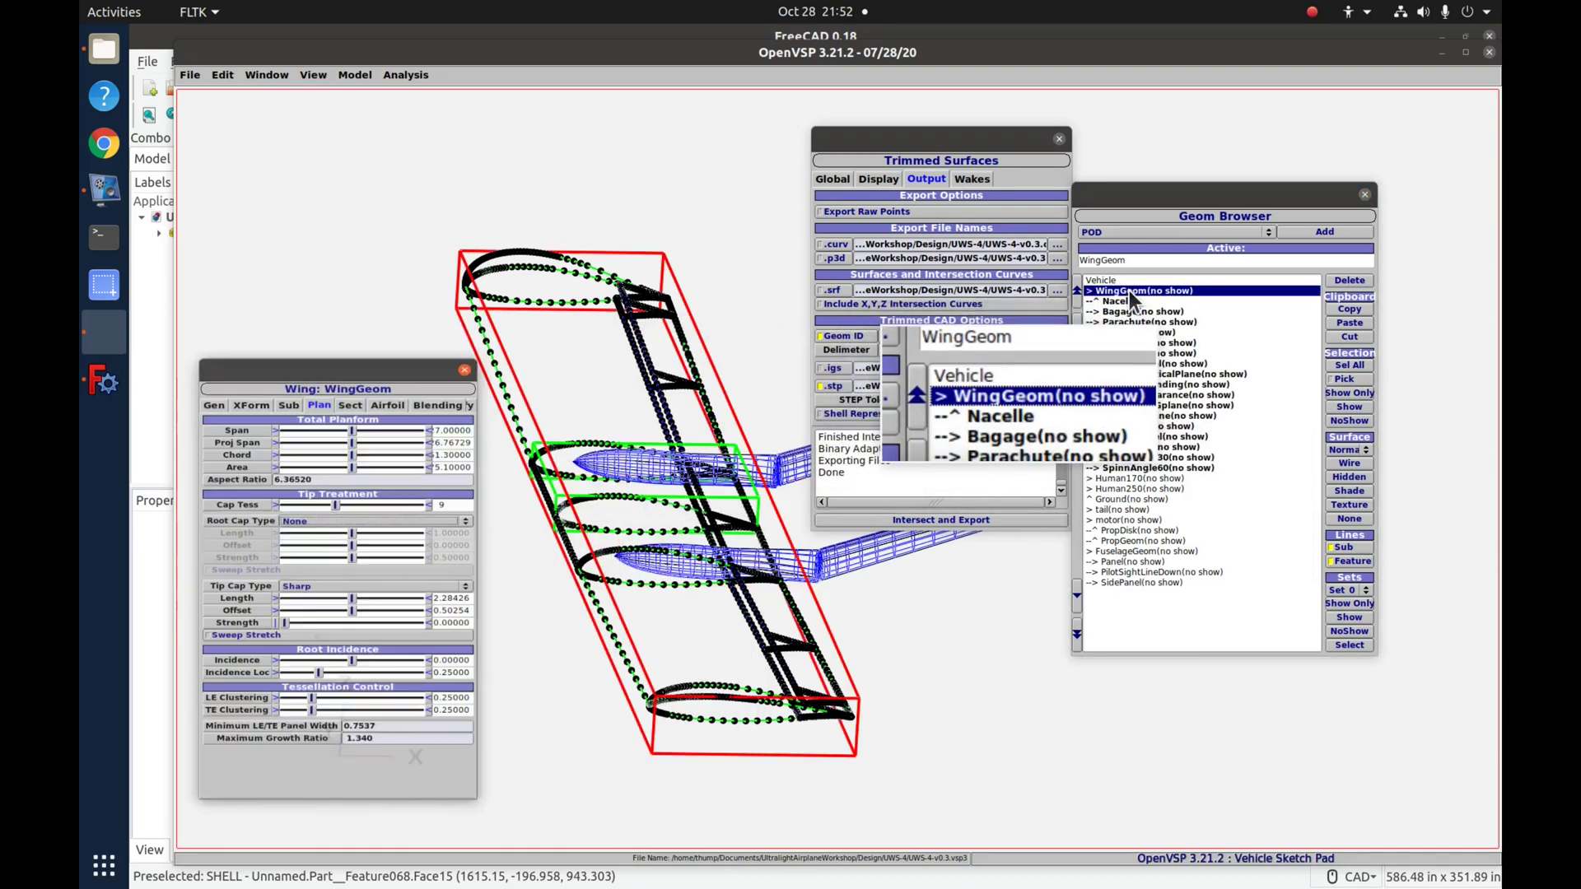
left_click(1357, 393)
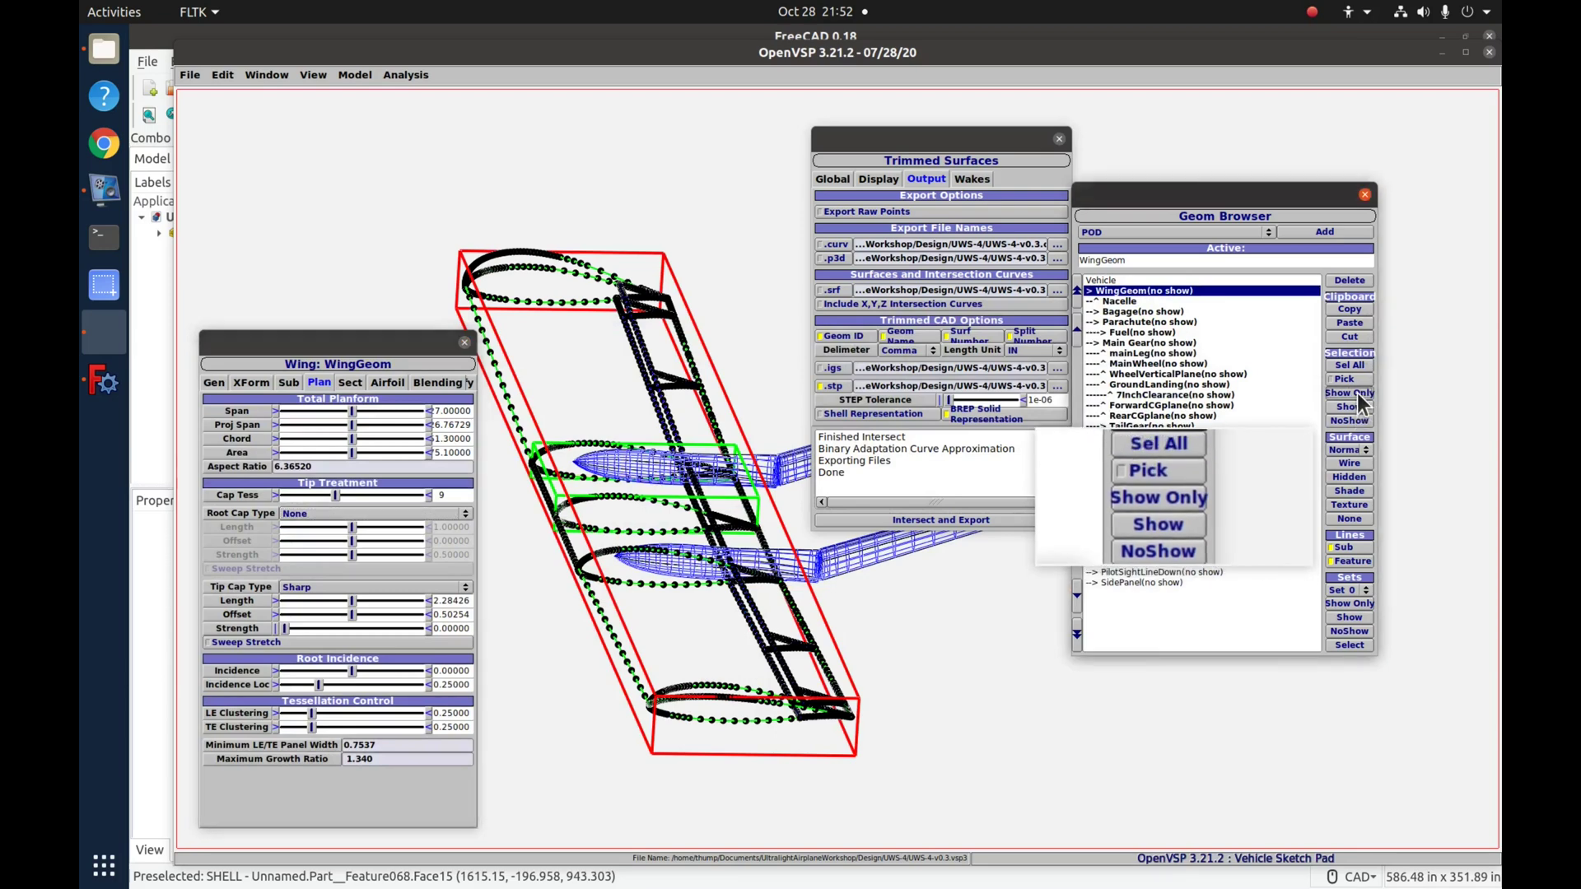
left_click(1357, 392)
- Hide every component from Bagage through SidePanel, move the trimmed surface settings off the component list, and clear the selection
left_click(1120, 312, "ctrl")
left_click_drag(1120, 311, 1144, 582, "ctrl")
left_click(1139, 291, "ctrl")
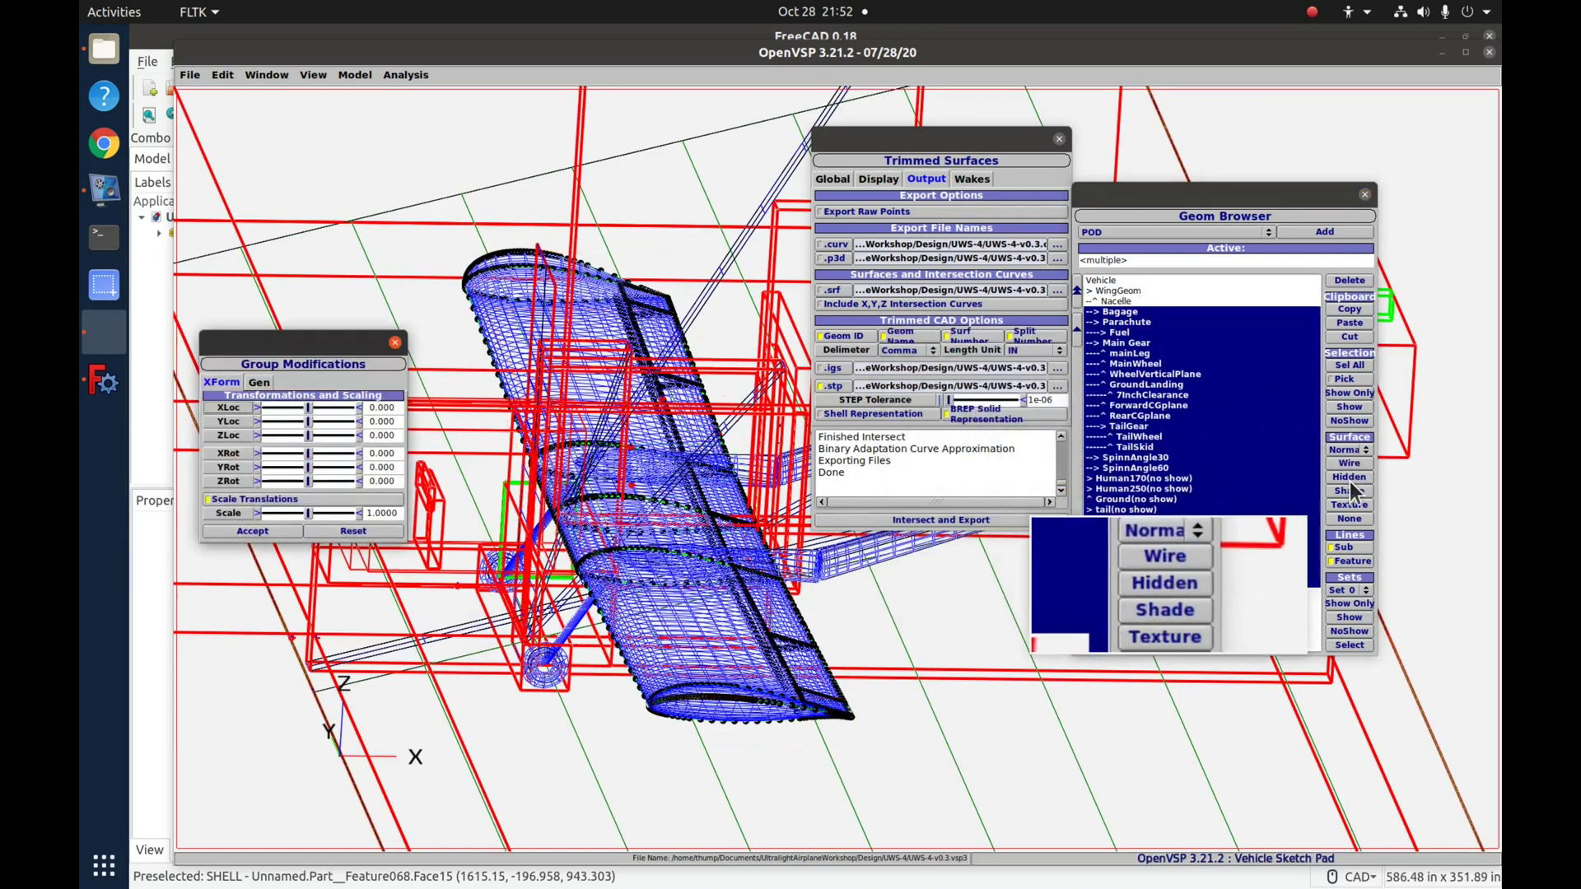
left_click(1355, 423)
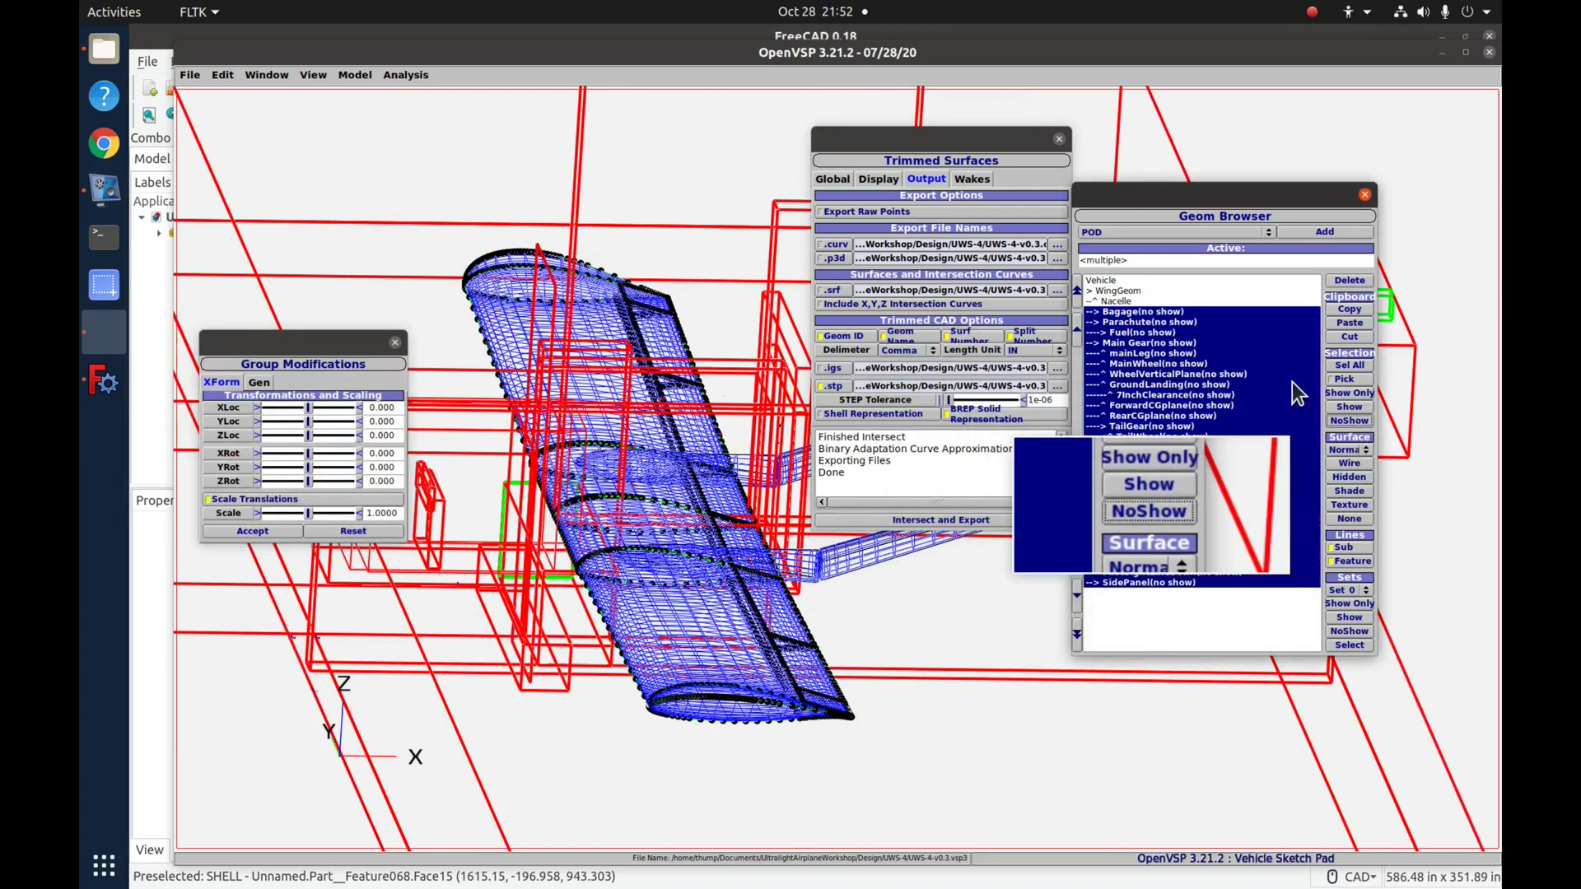
left_click_drag(944, 148, 1150, 605)
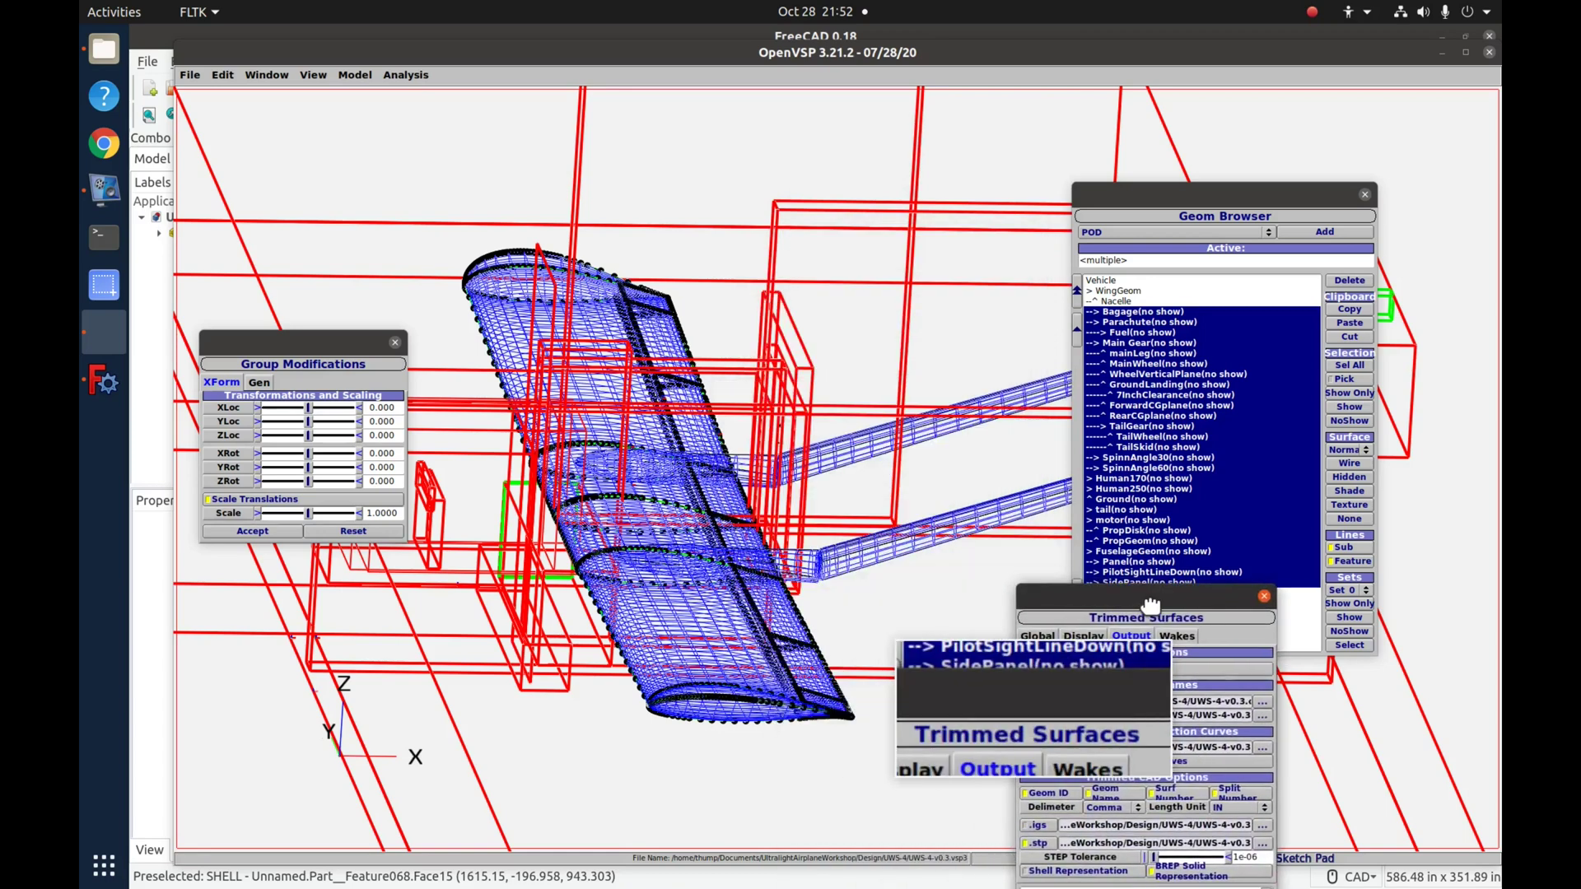
left_click(1114, 281)
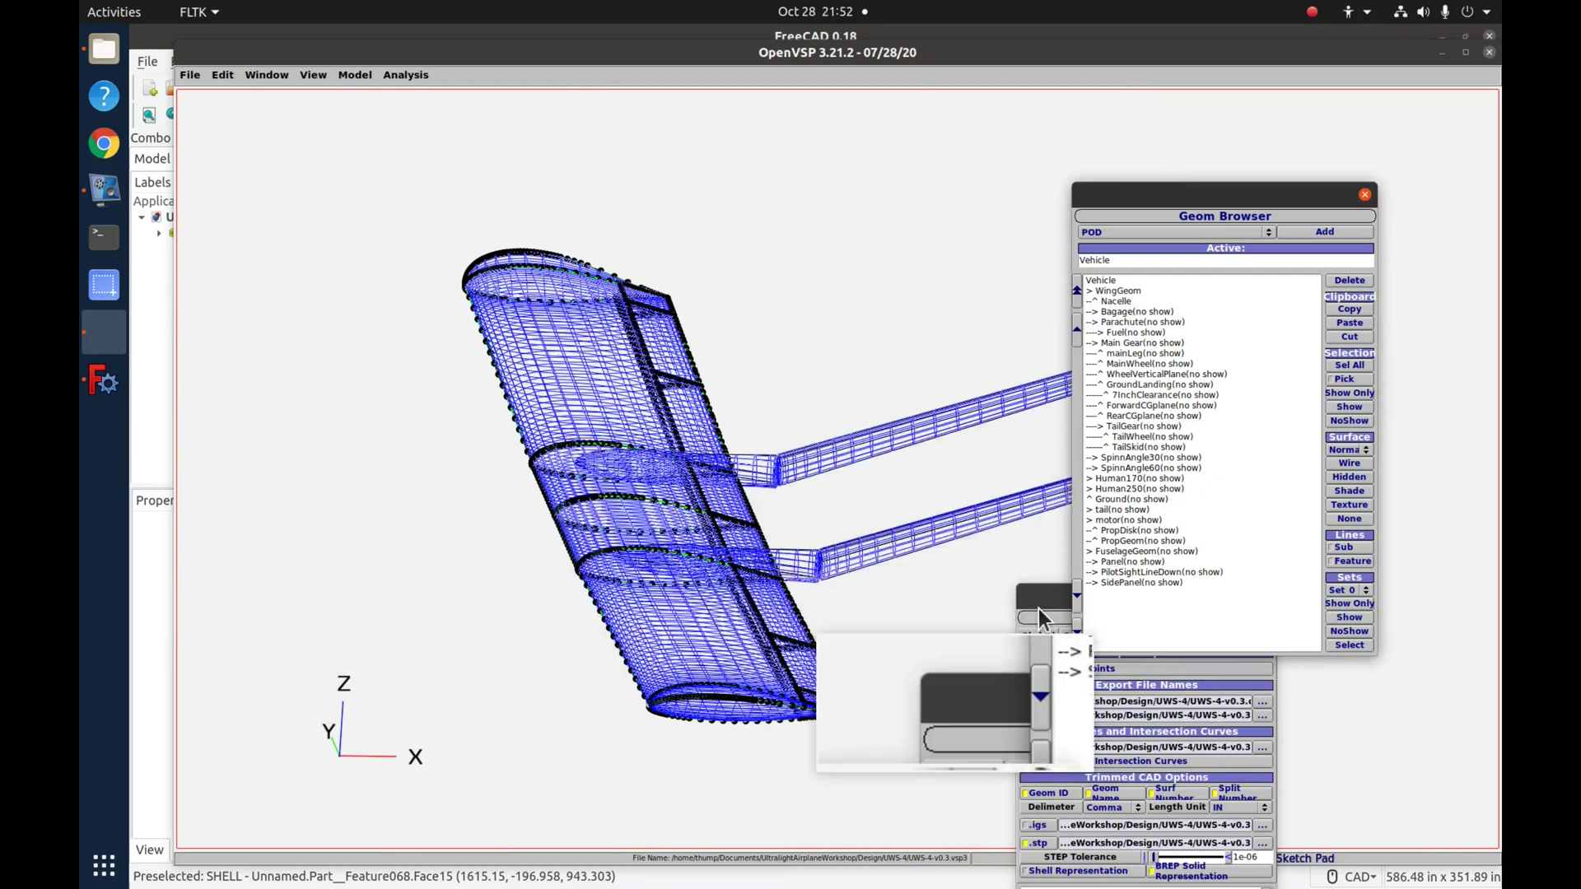
- Export the trimmed surfaces of the wing and nacelle to the STEP file using Shell Representation
left_click_drag(1046, 601, 196, 361)
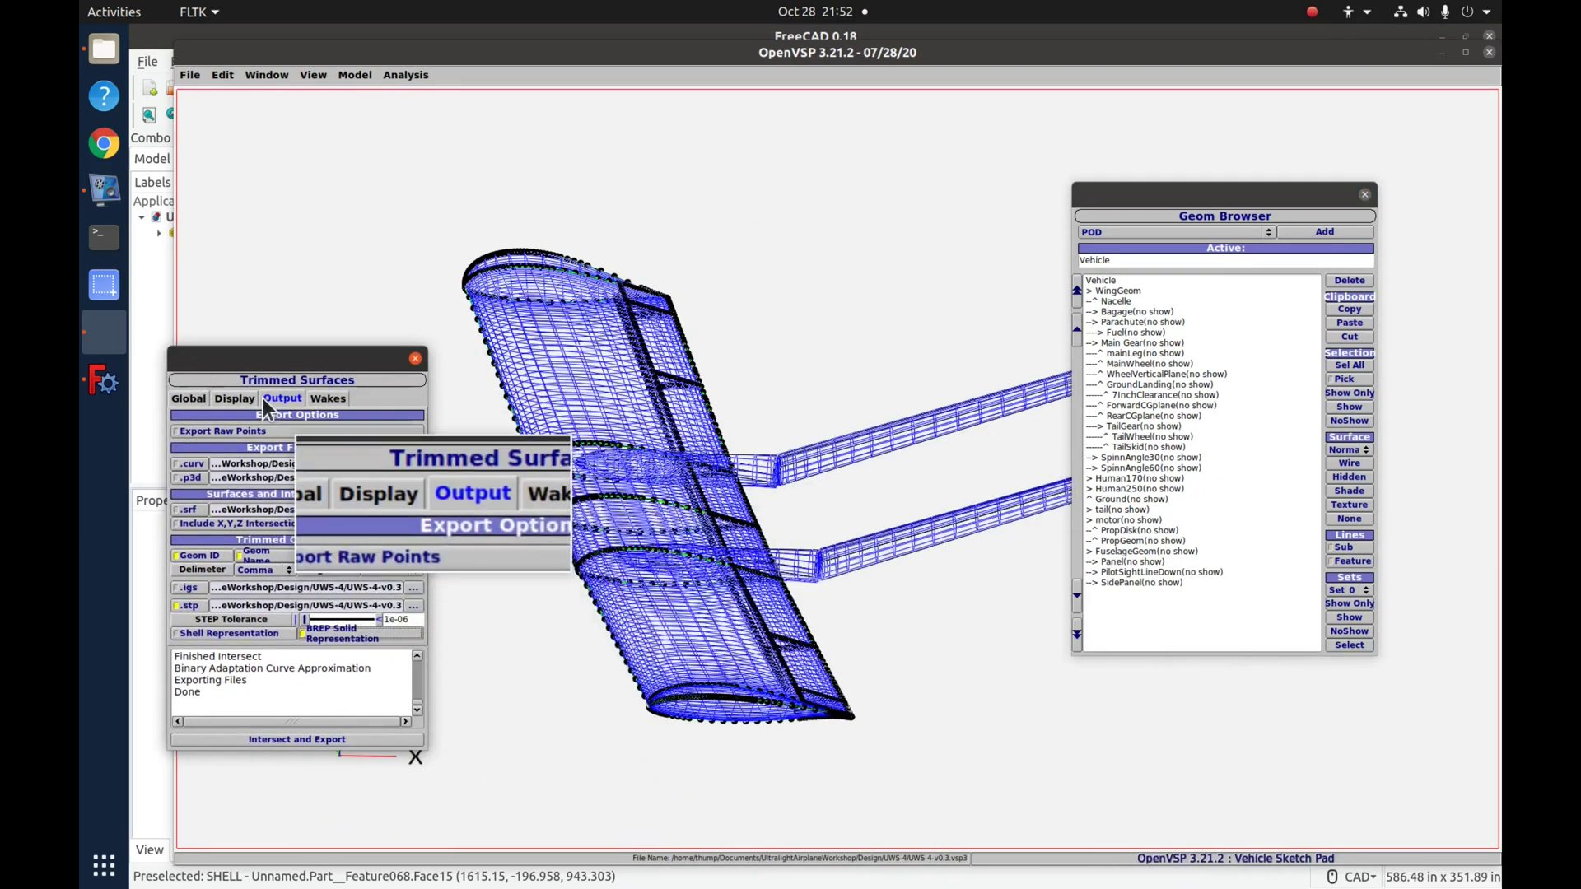
left_click_drag(258, 363, 313, 334)
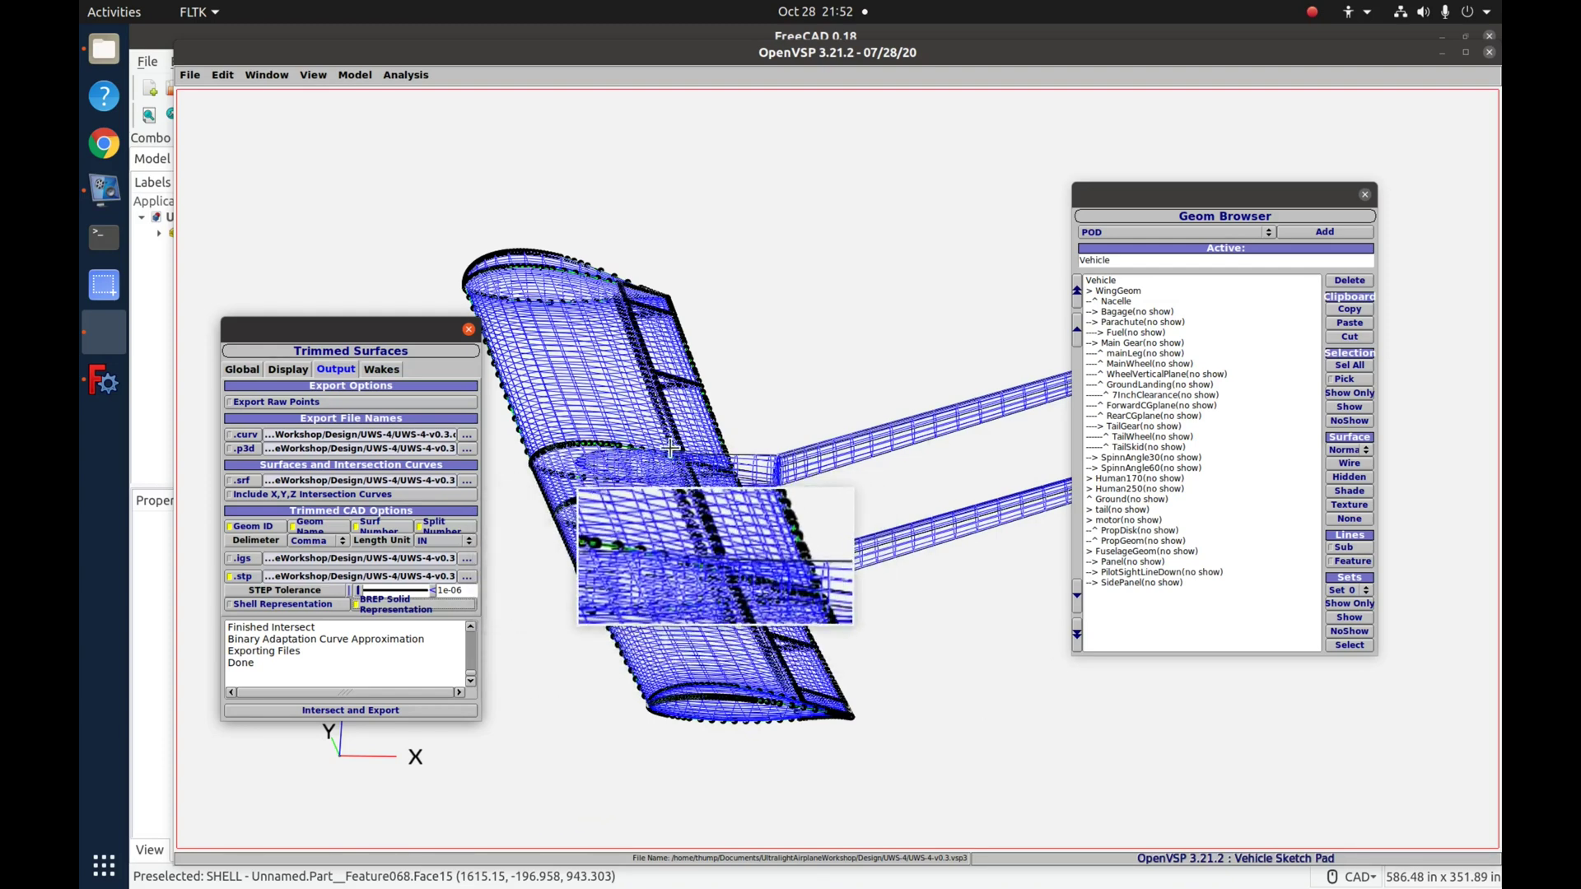
left_click(272, 604)
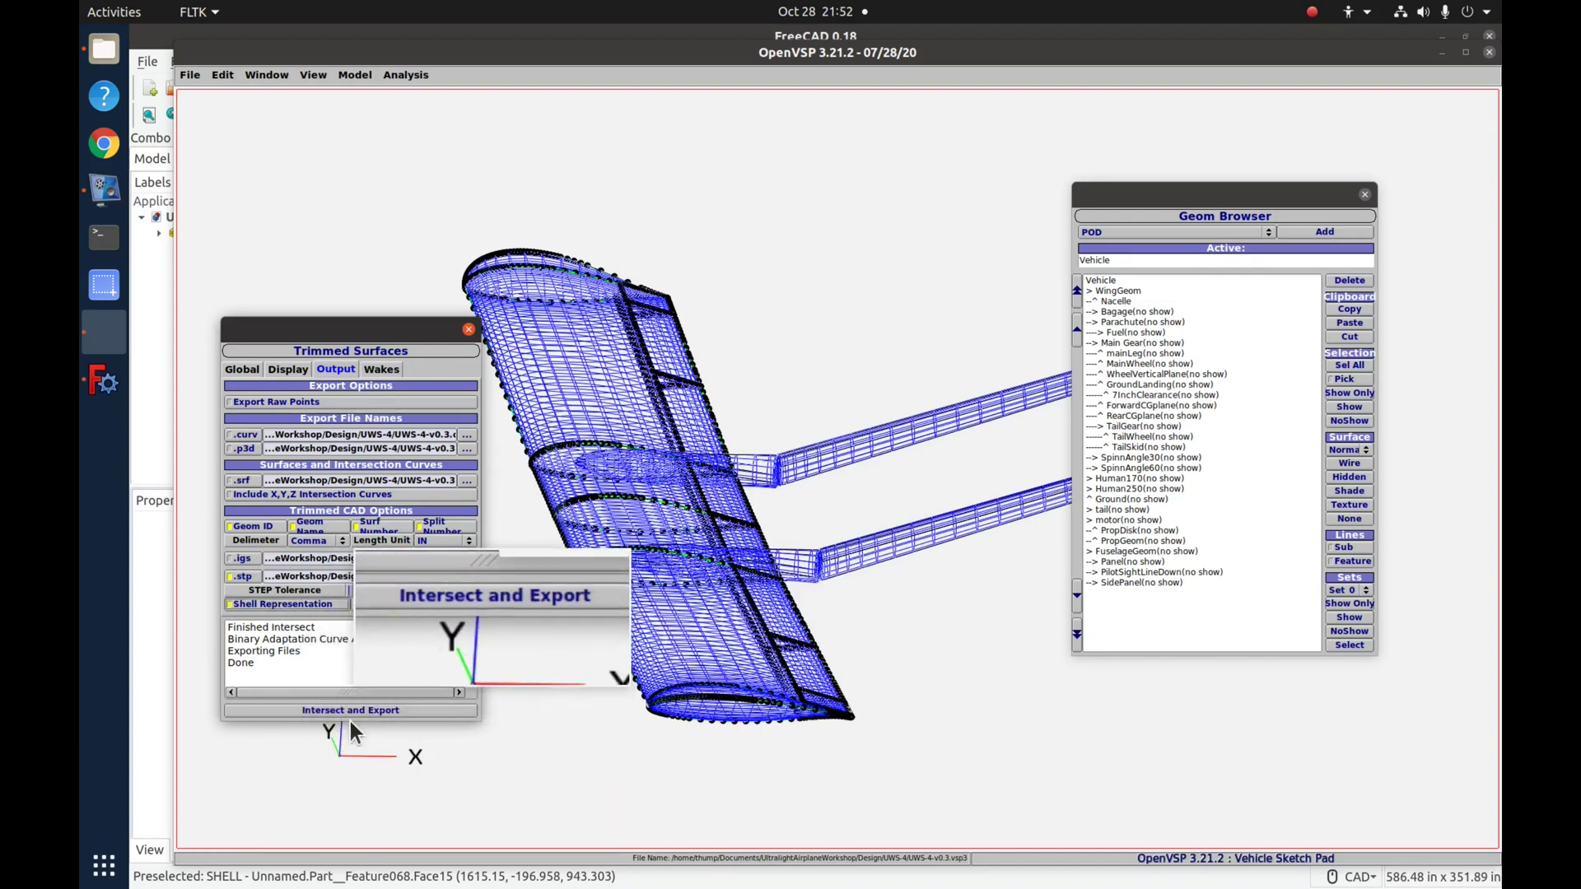
left_click(354, 711)
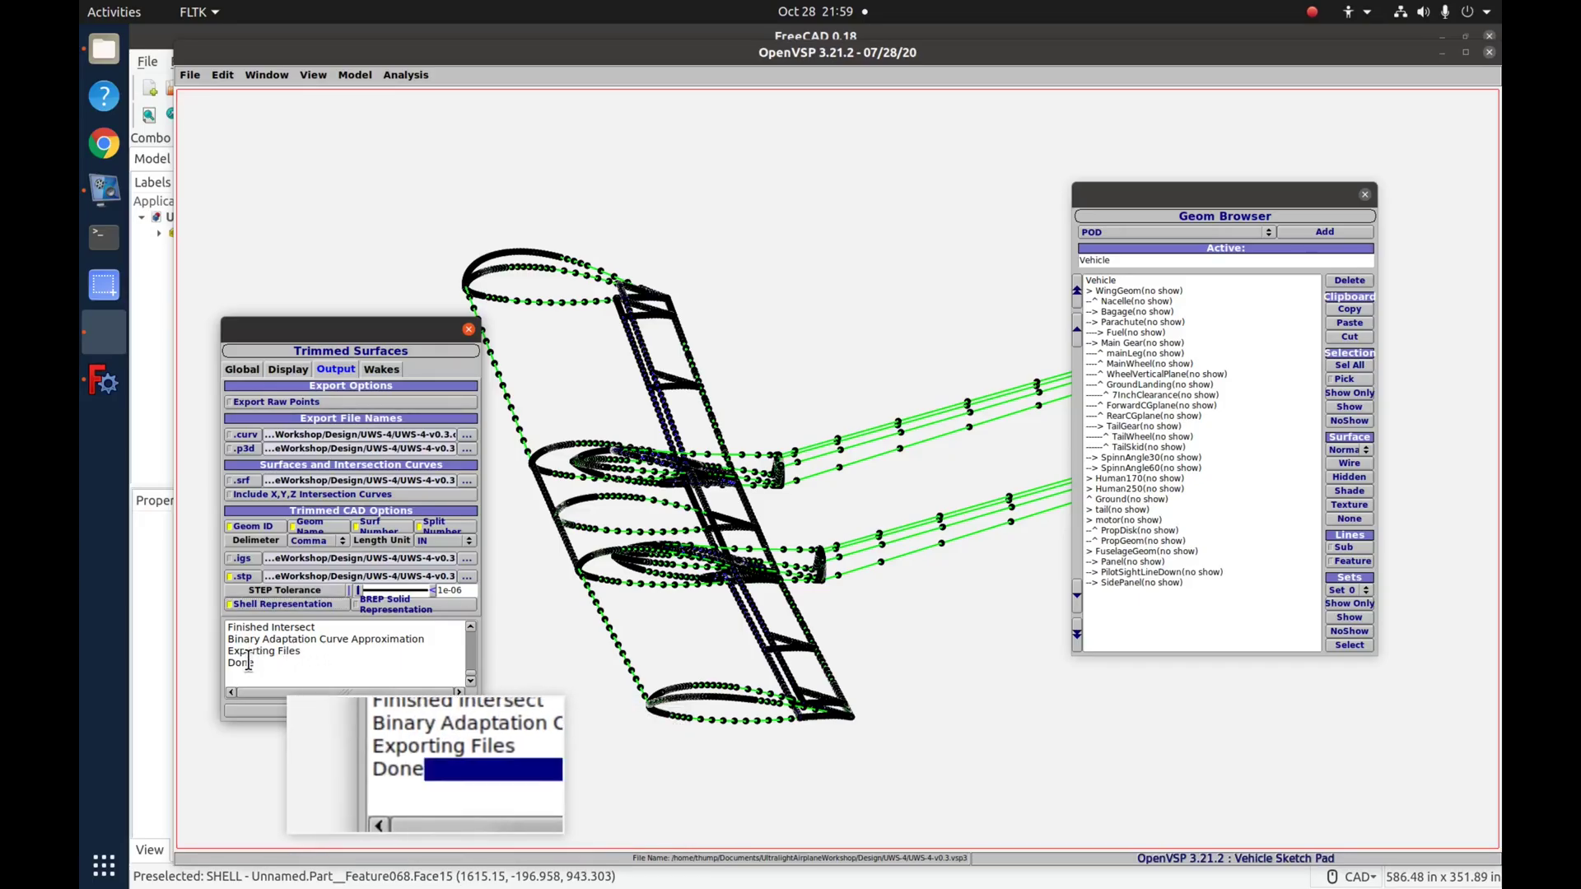
left_click_drag(248, 661, 234, 663)
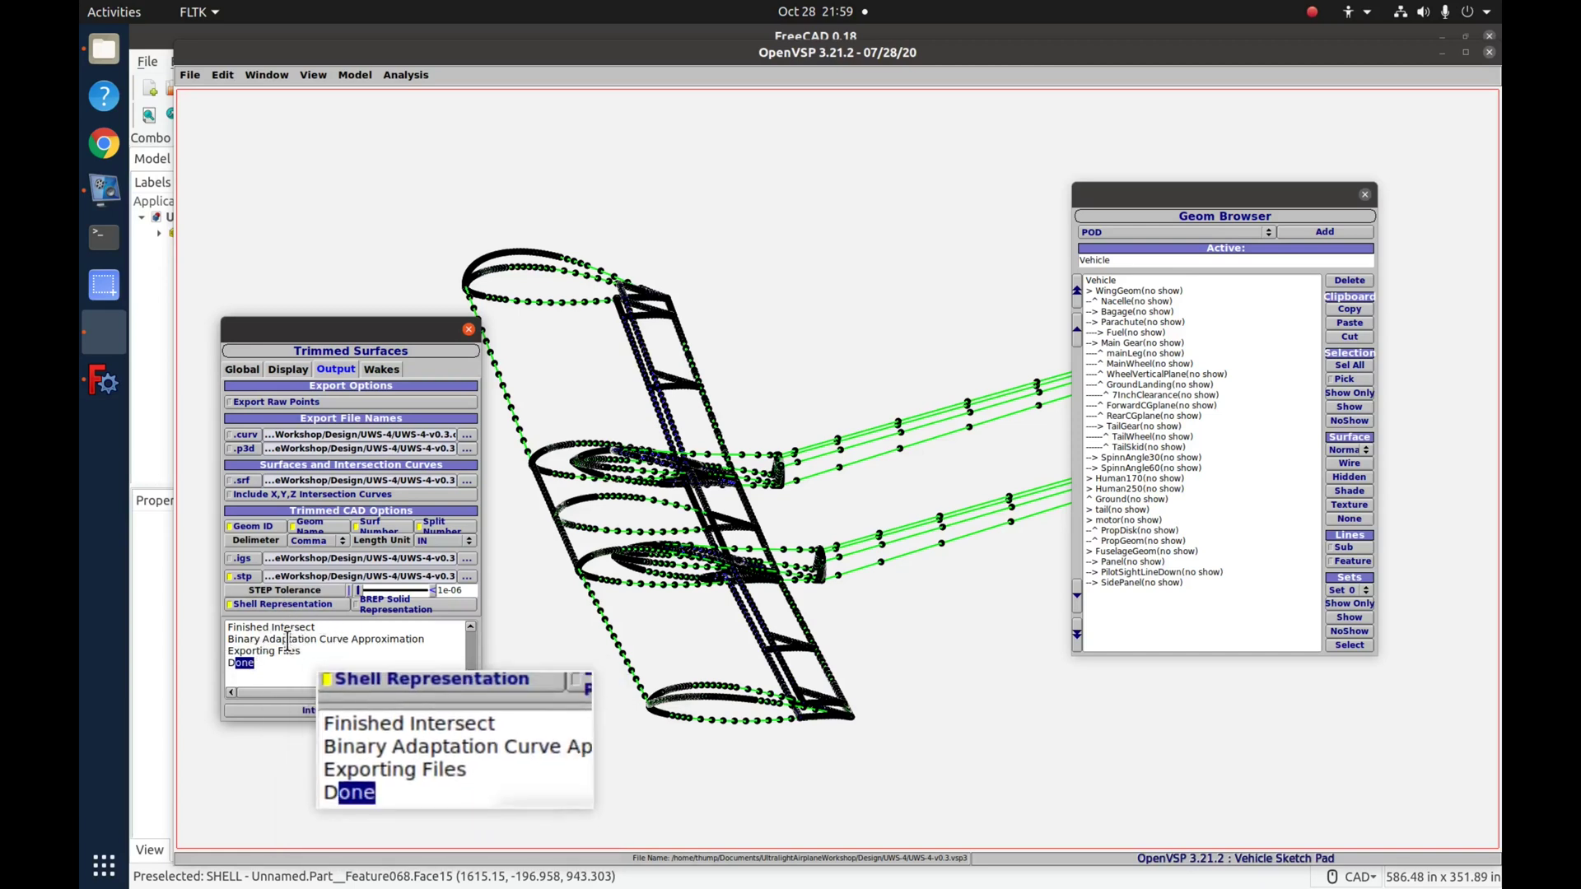
left_click(275, 663)
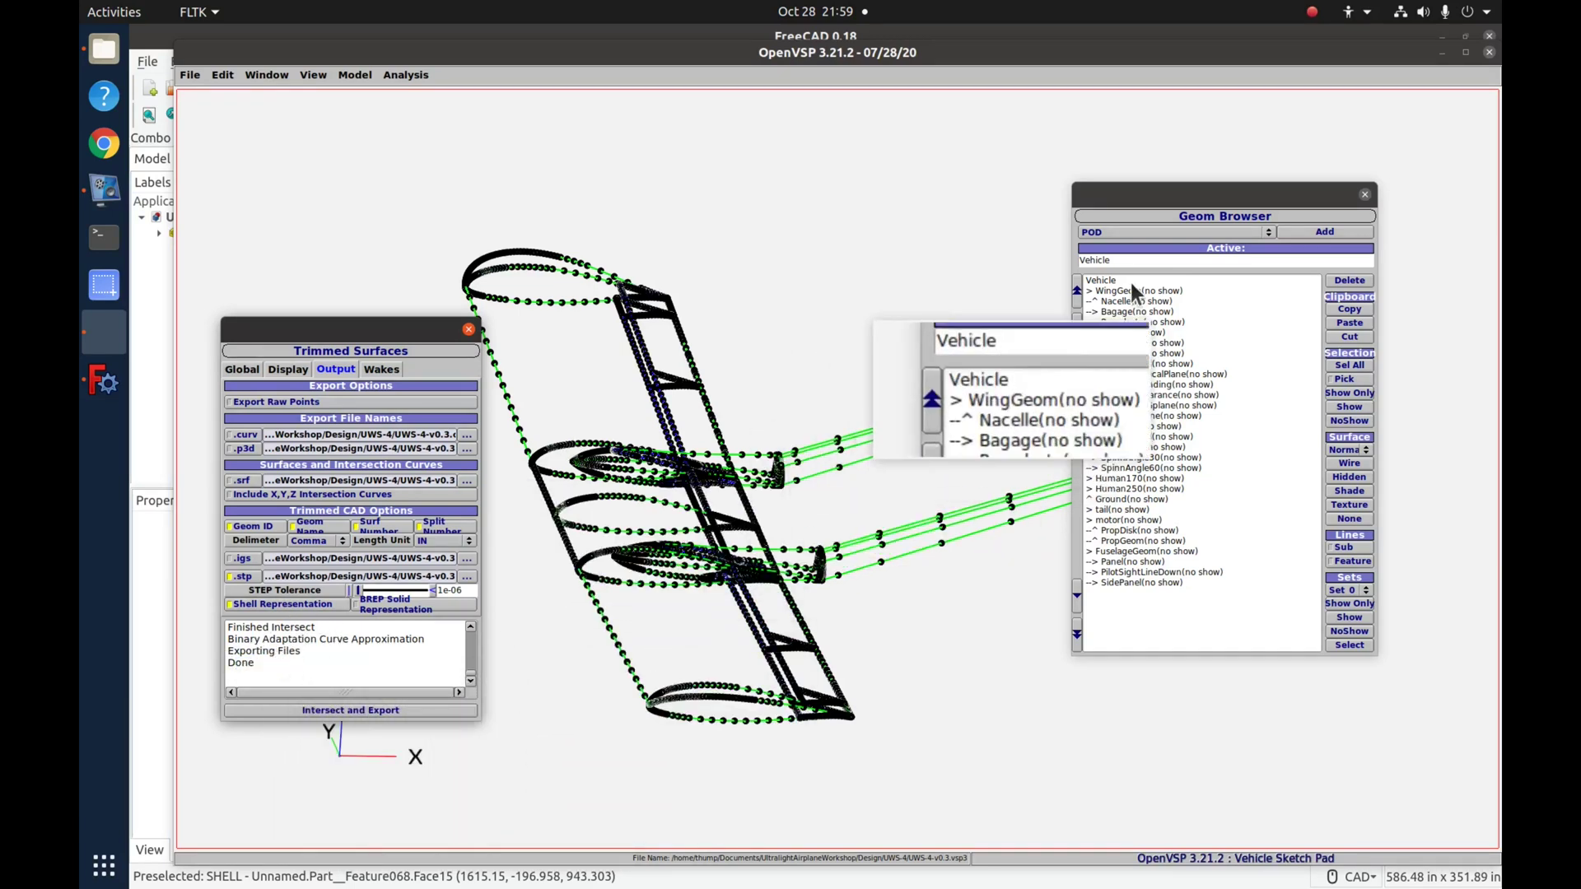
- Switch to FreeCAD, close the wing document without saving it and create a new empty document
left_click(100, 382)
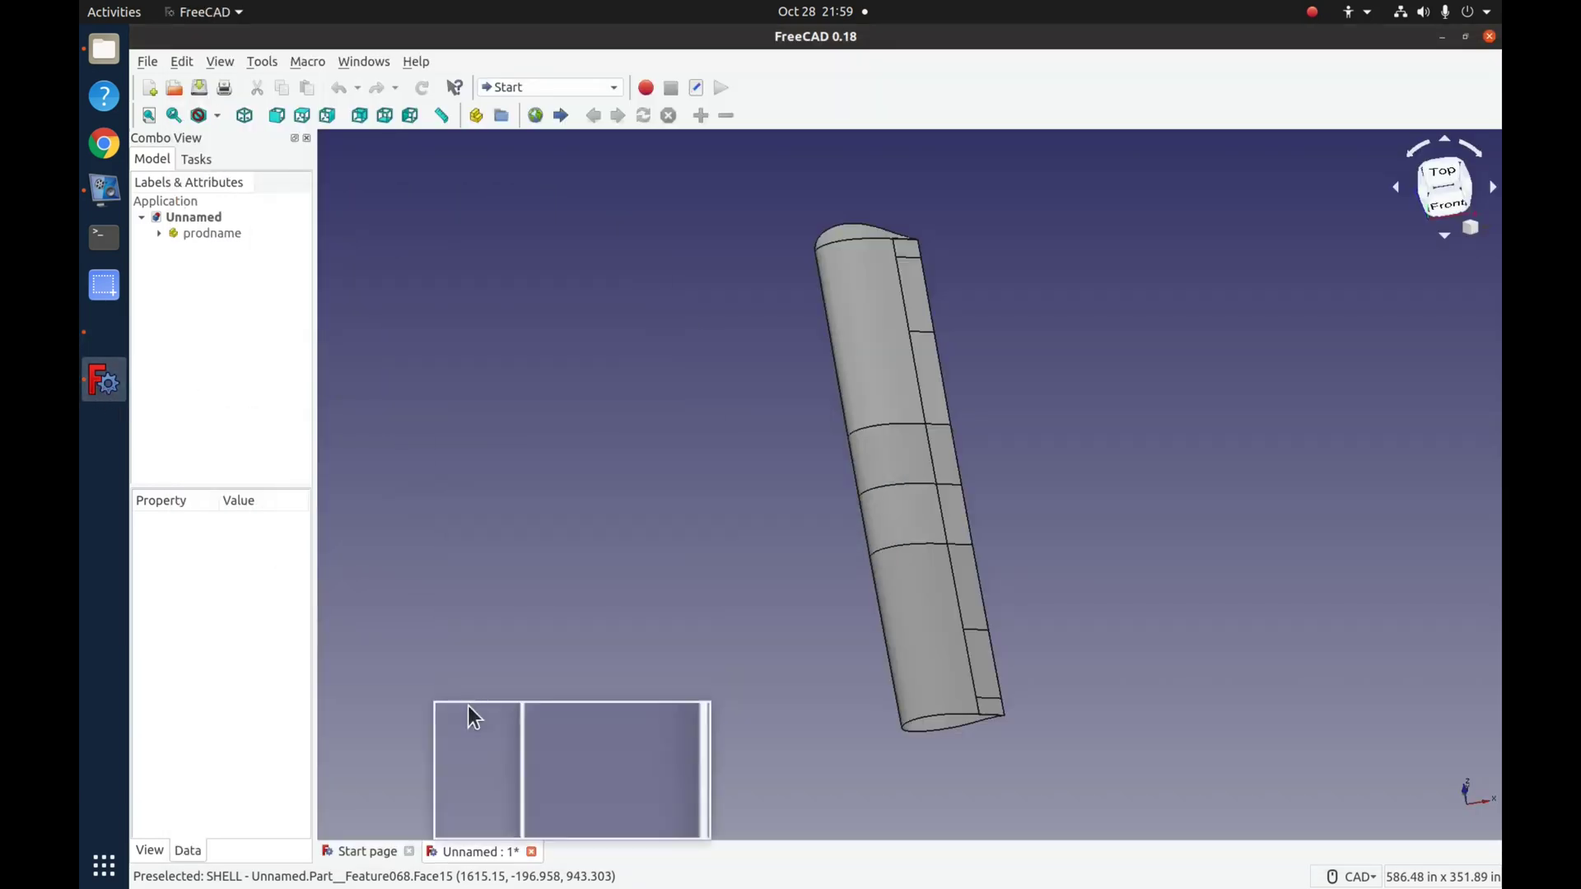
left_click(531, 851)
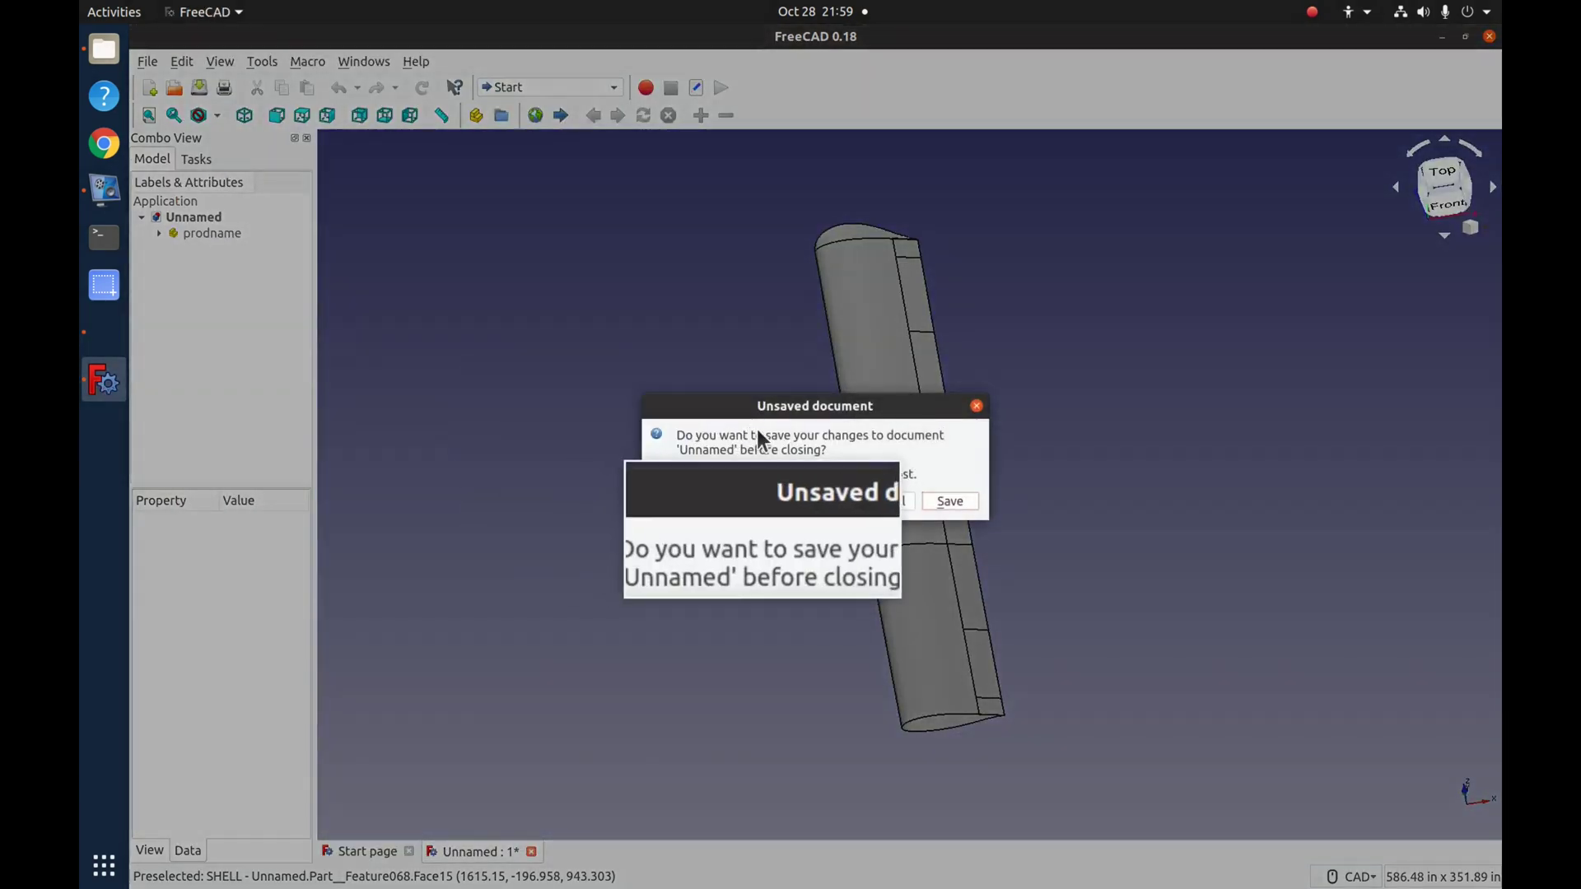
left_click(822, 503)
left_click(449, 296)
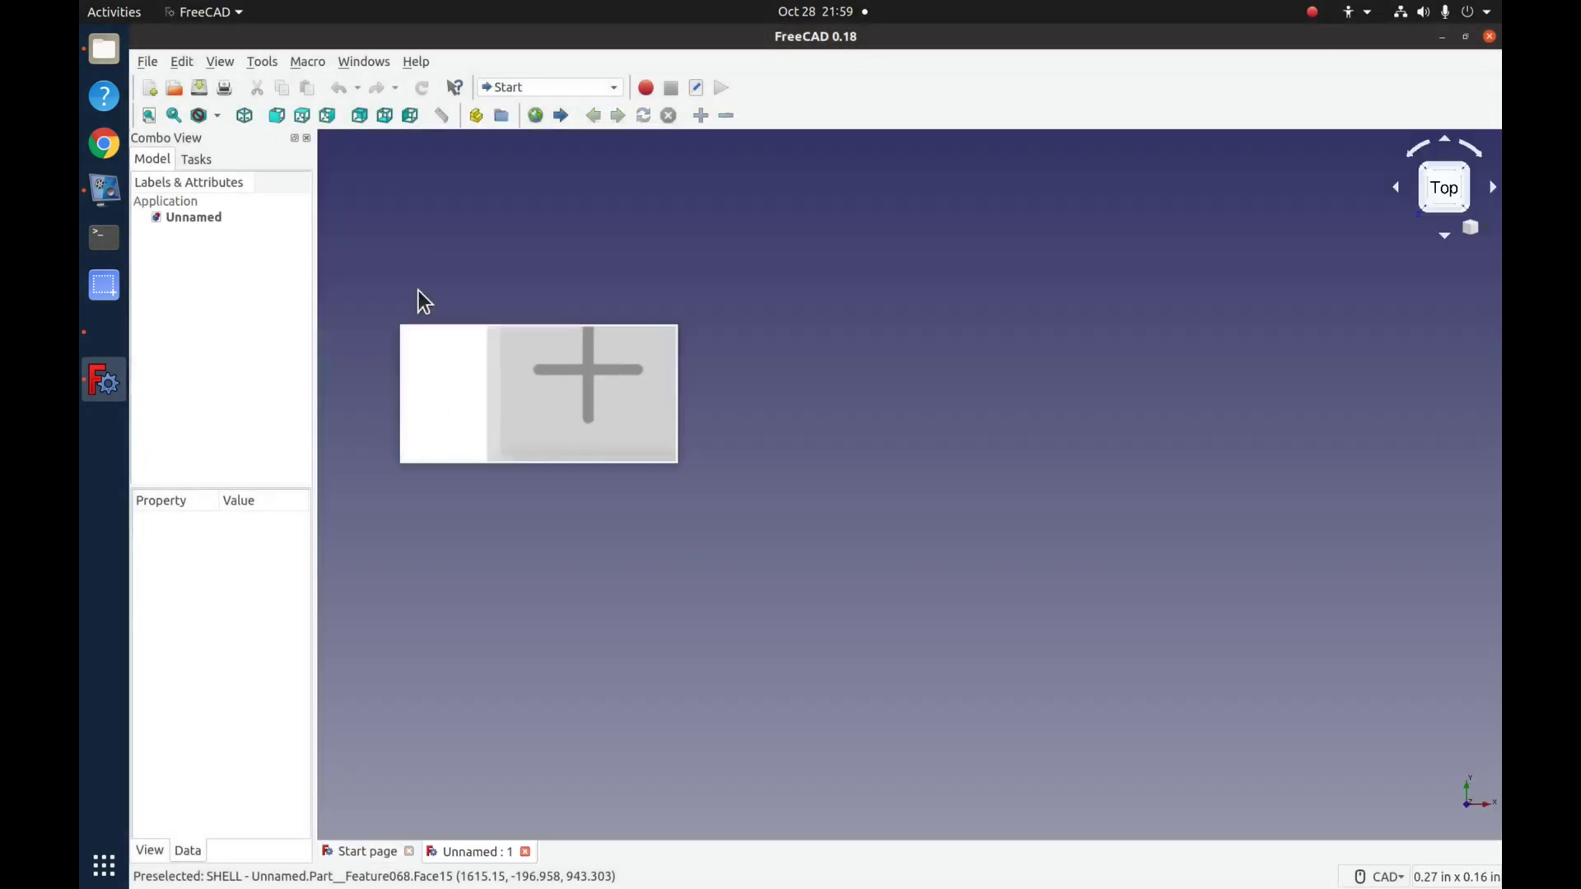
- Import UWS-4-v0.3.stp from the UWS-4 folder into the empty document
left_click(148, 66)
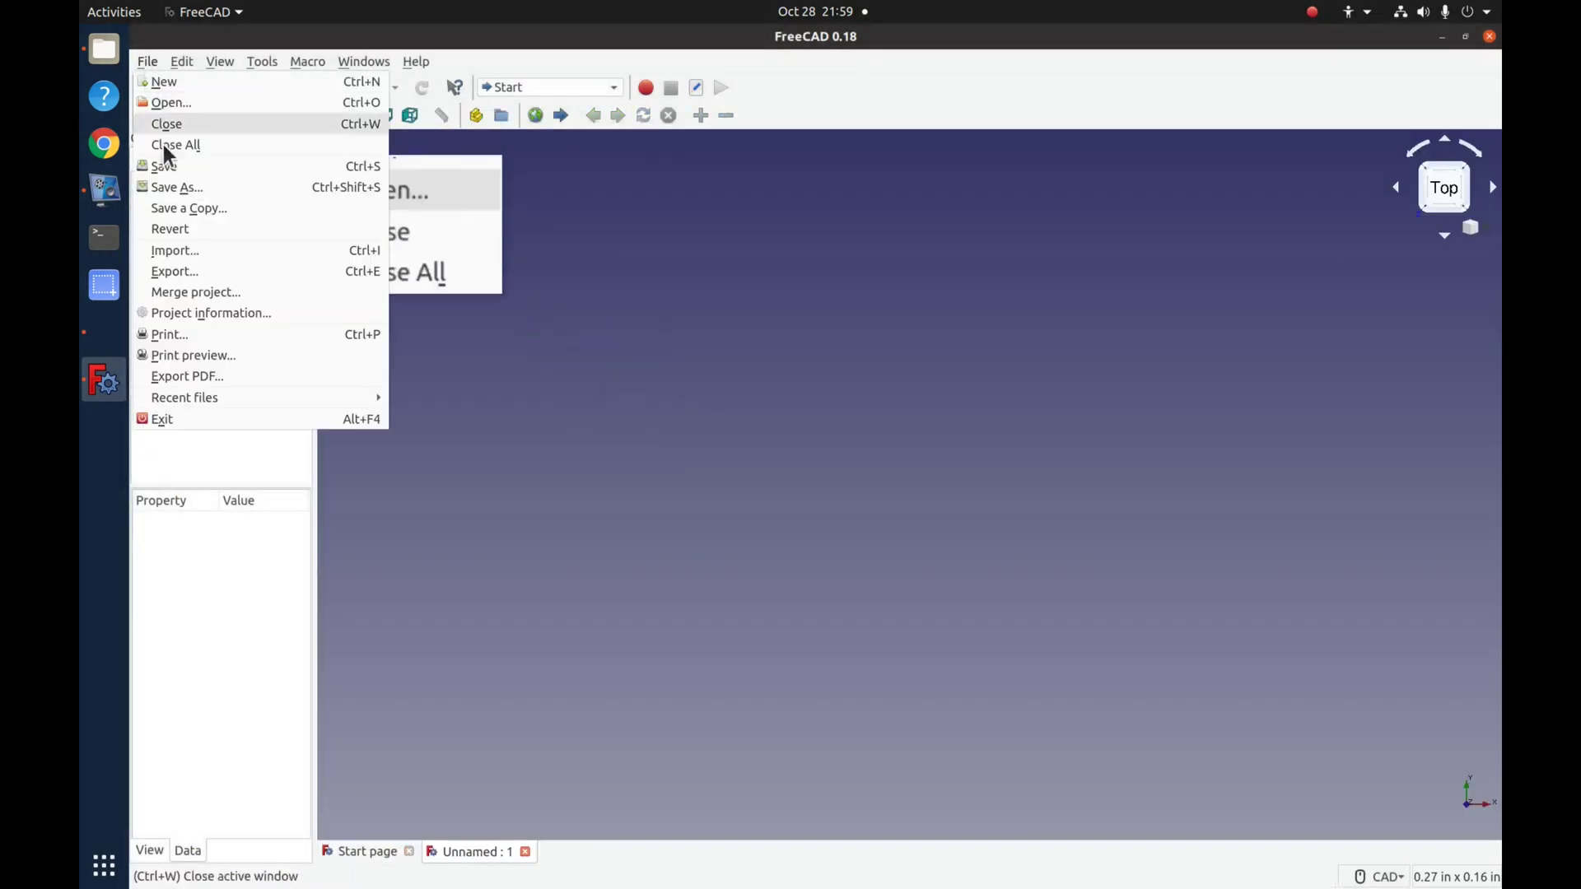
left_click(176, 250)
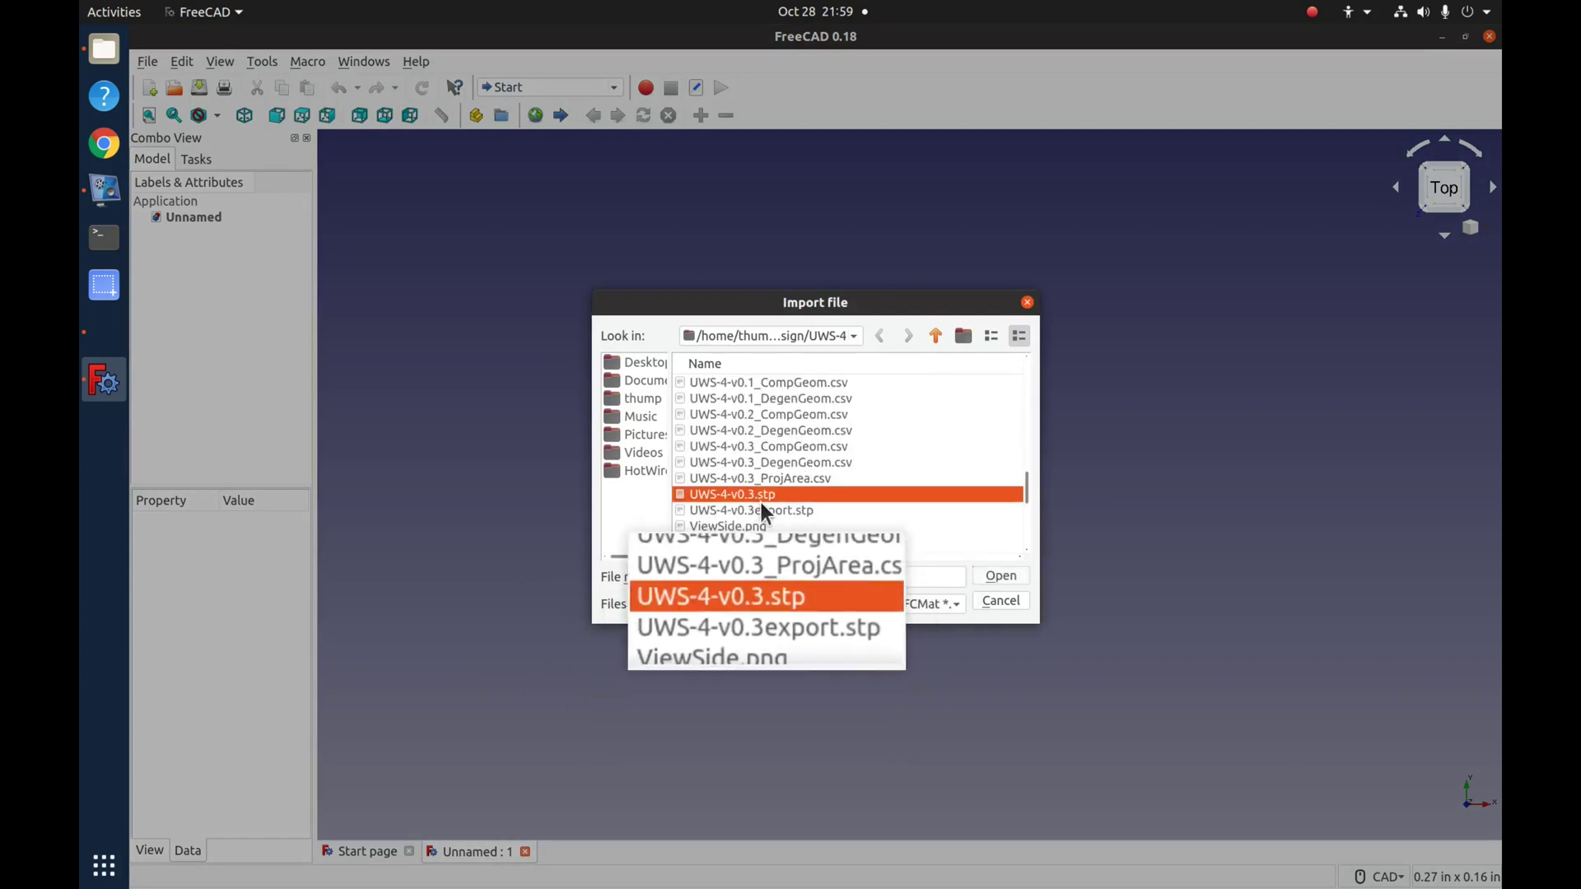
left_click(1000, 576)
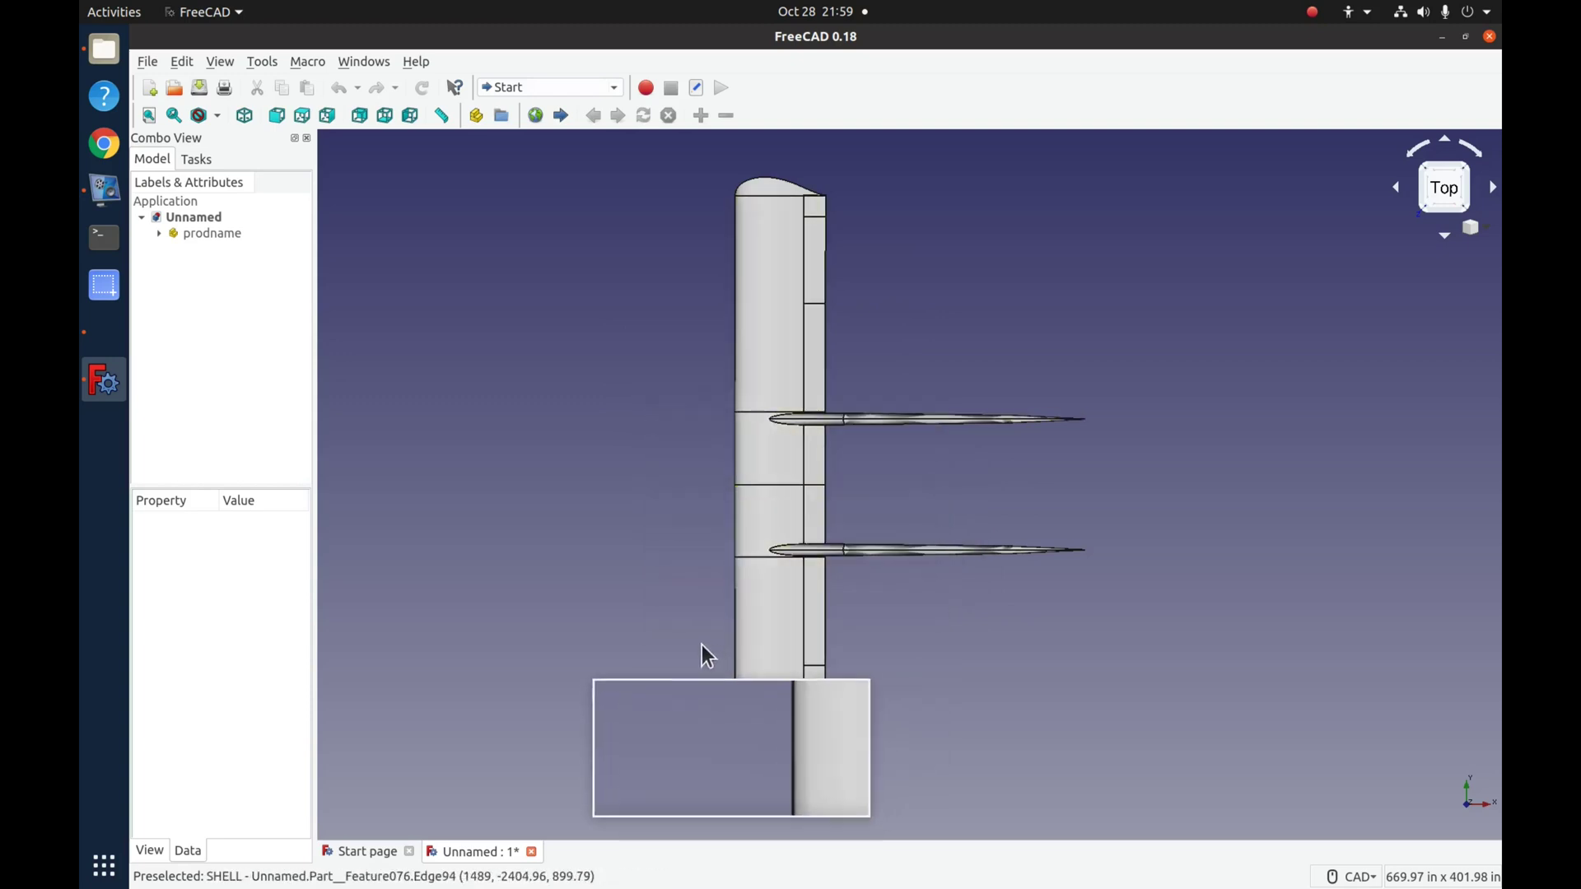
- Examine the imported wing and nacelles from an angle, looking closely at where the nacelle meets the wing and the boom
middle_click_drag(704, 648, 894, 592)
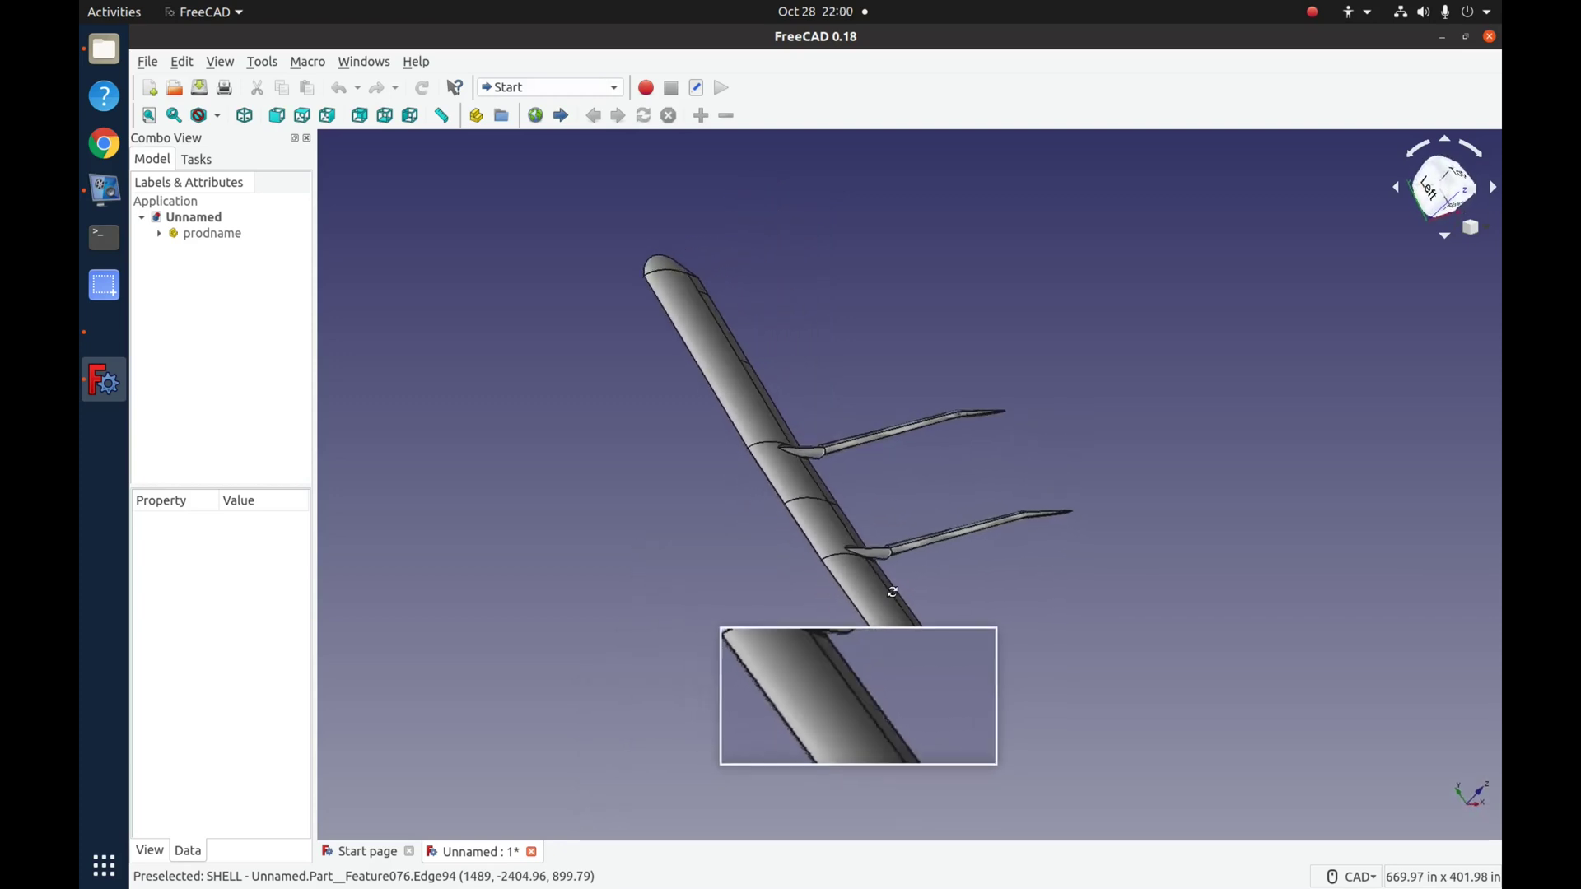
scroll(897, 598, "up", 2)
scroll(896, 576, "down", 3)
scroll(889, 576, "up", 6)
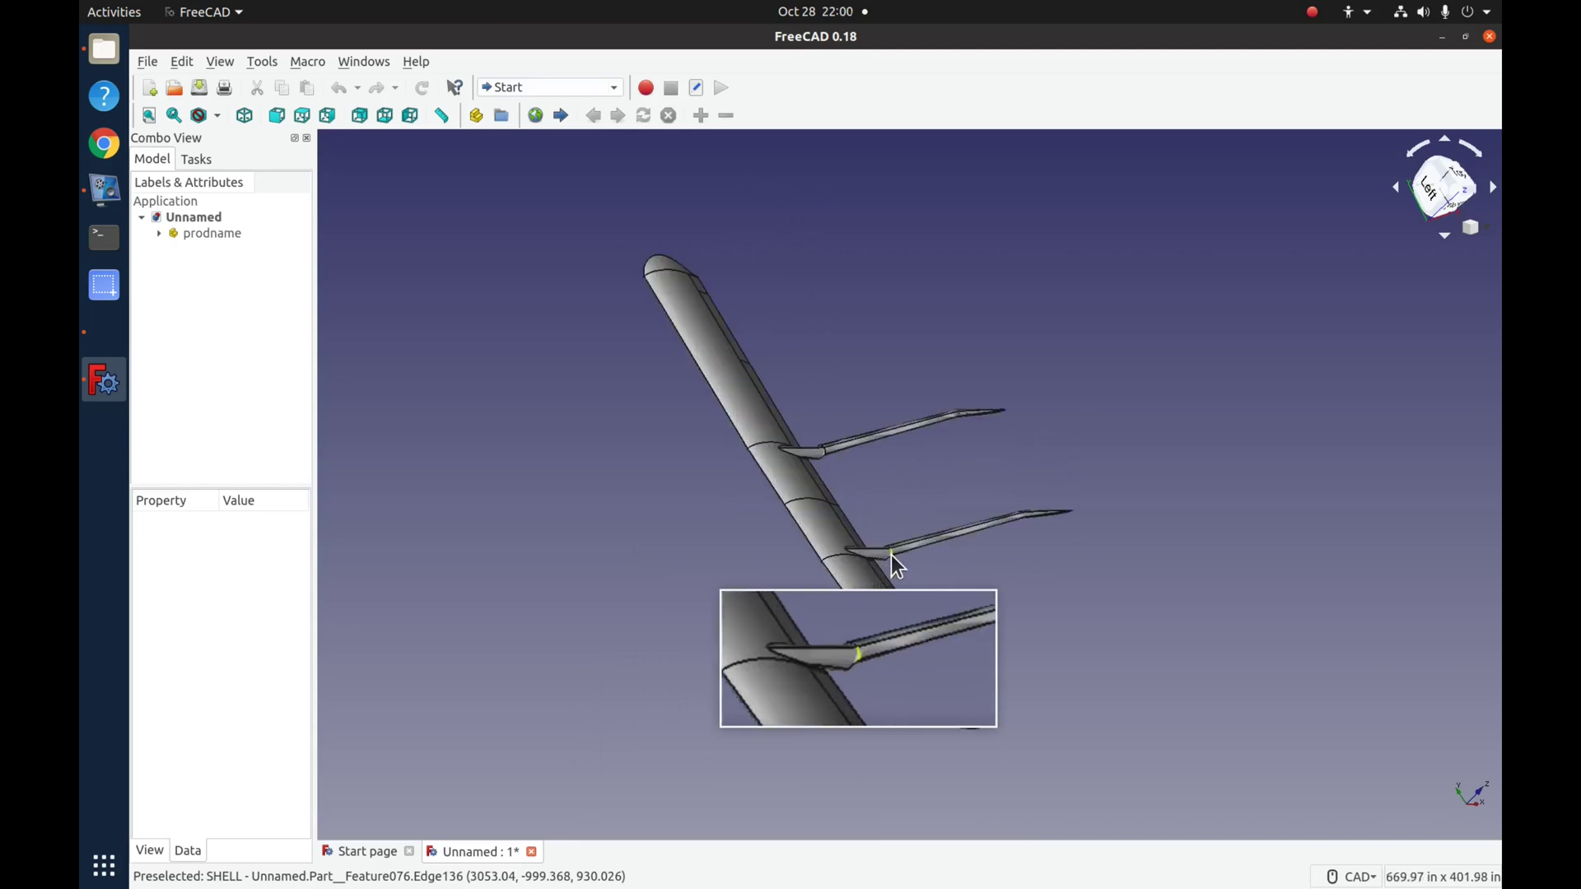
scroll(905, 568, "up", 4)
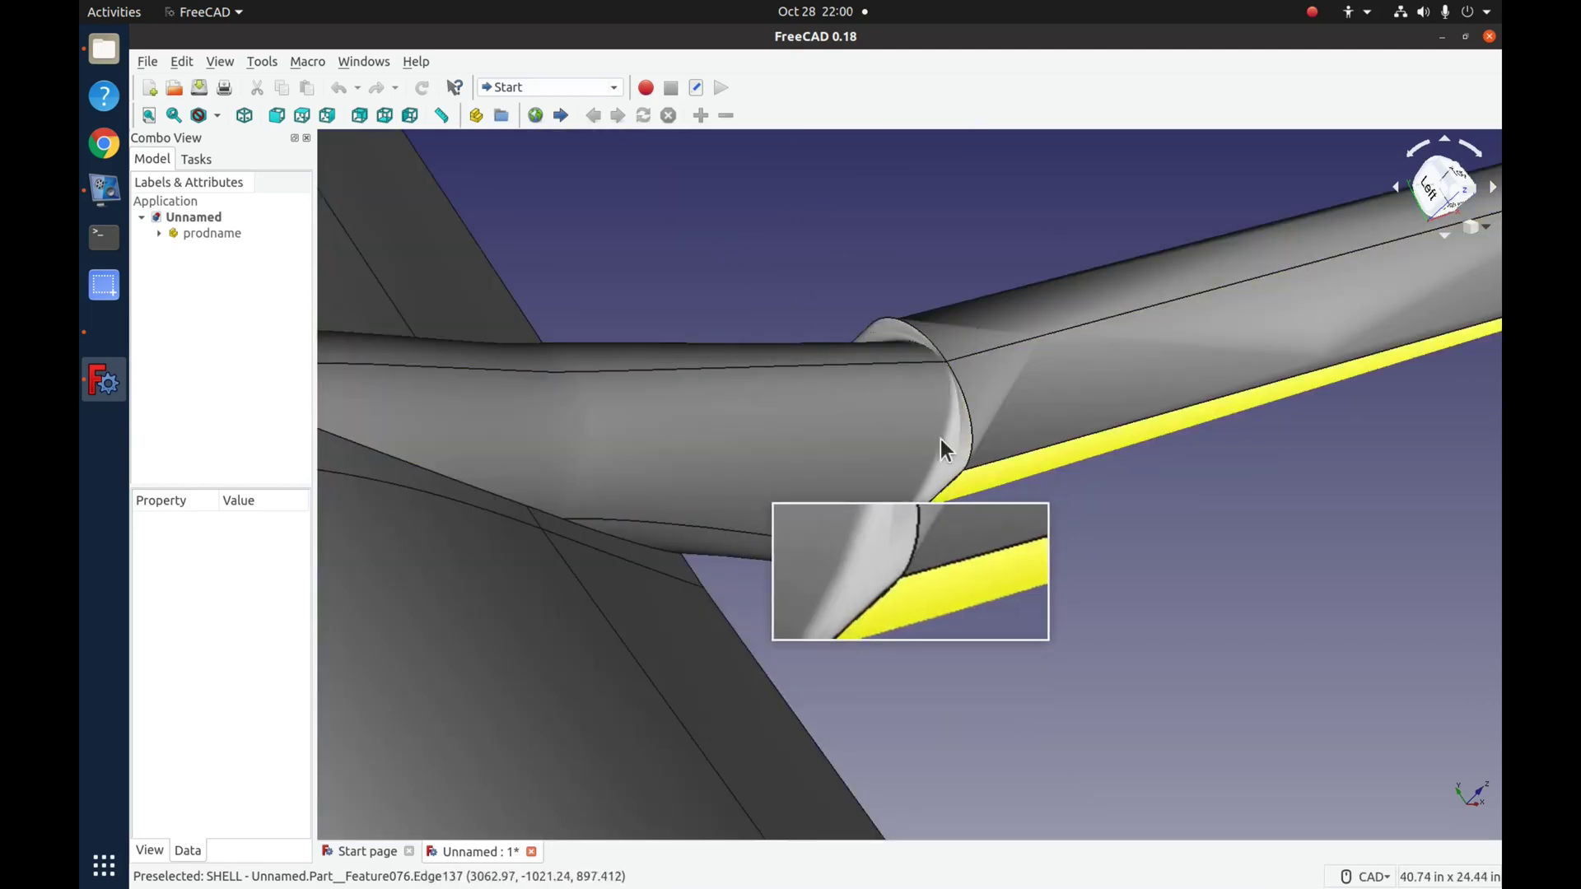
middle_click_drag(832, 570, 894, 537)
scroll(894, 537, "up", 2)
right_click(897, 535)
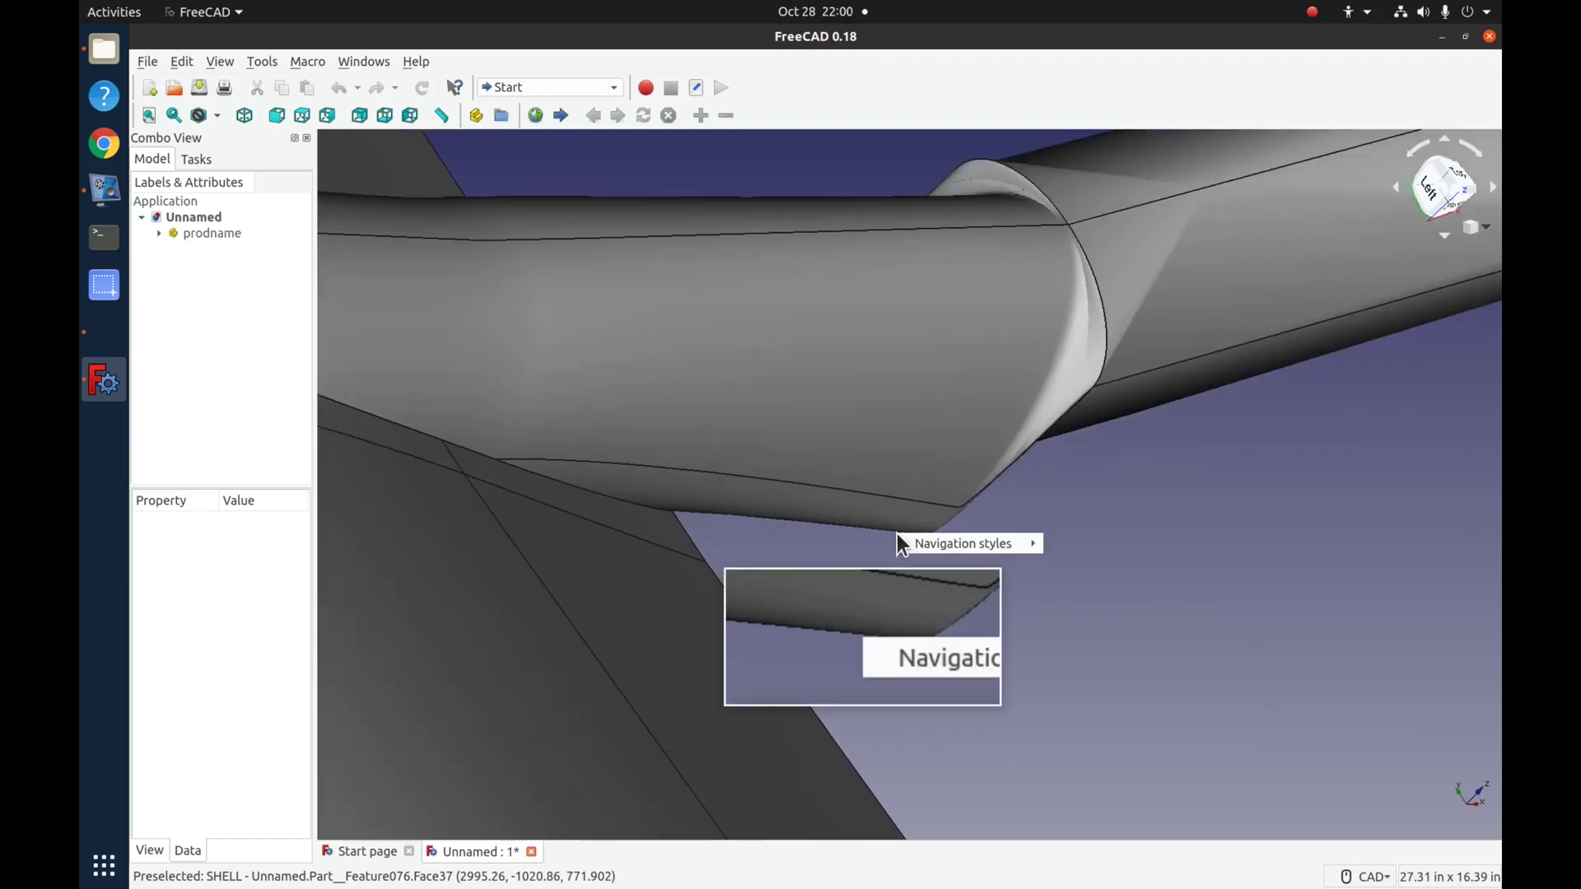
left_click(773, 546)
scroll(773, 544, "down", 15)
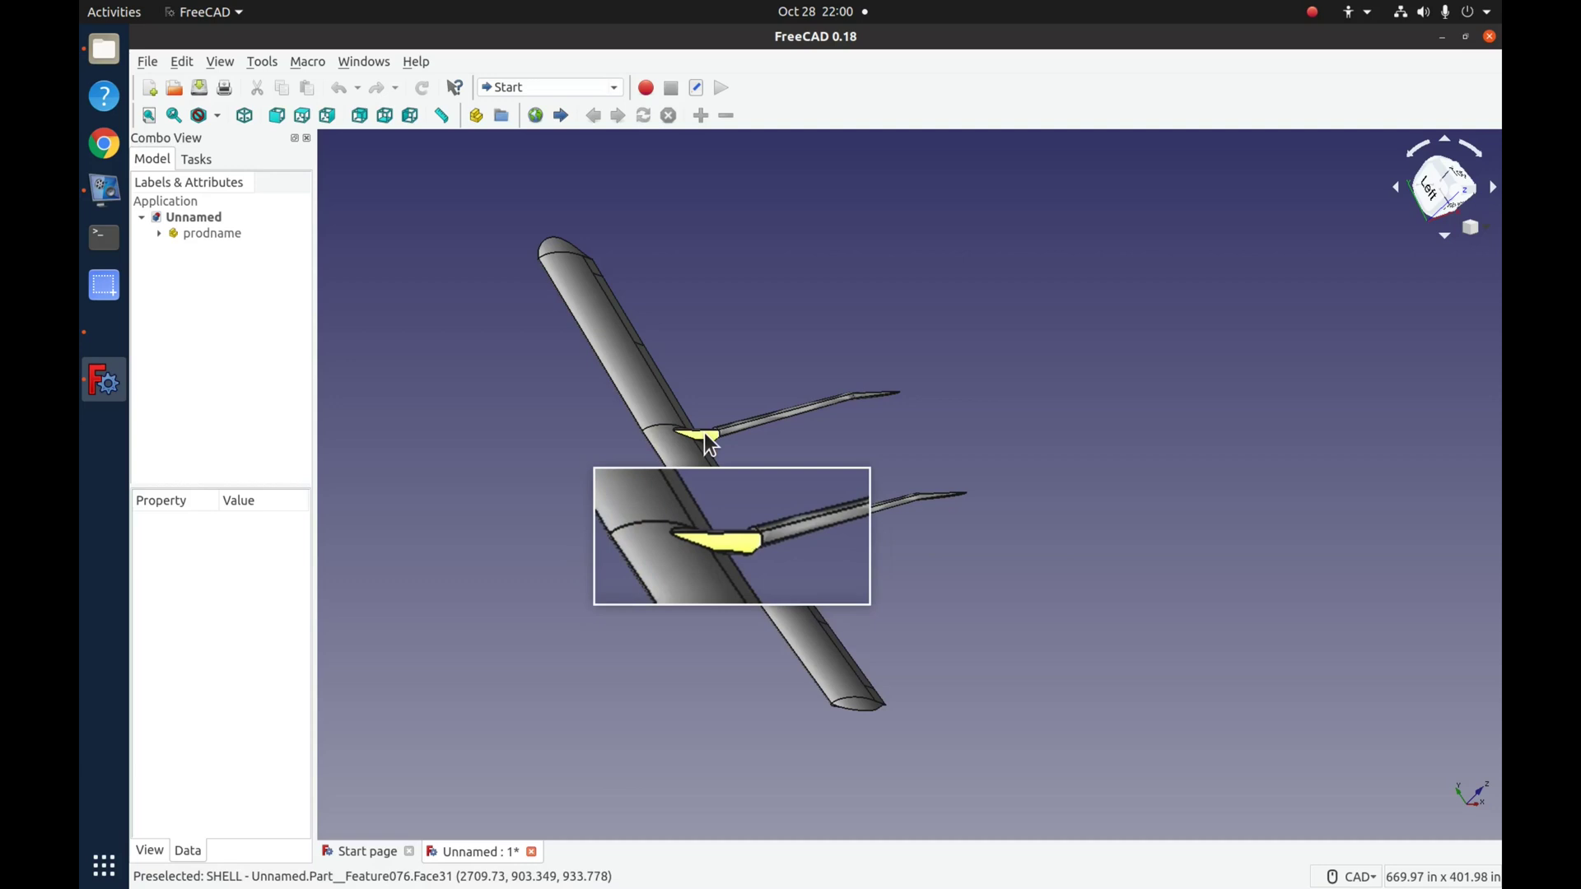
- Return to OpenVSP and show only WingGeom and Nacelle together with their attached components
left_click(101, 331)
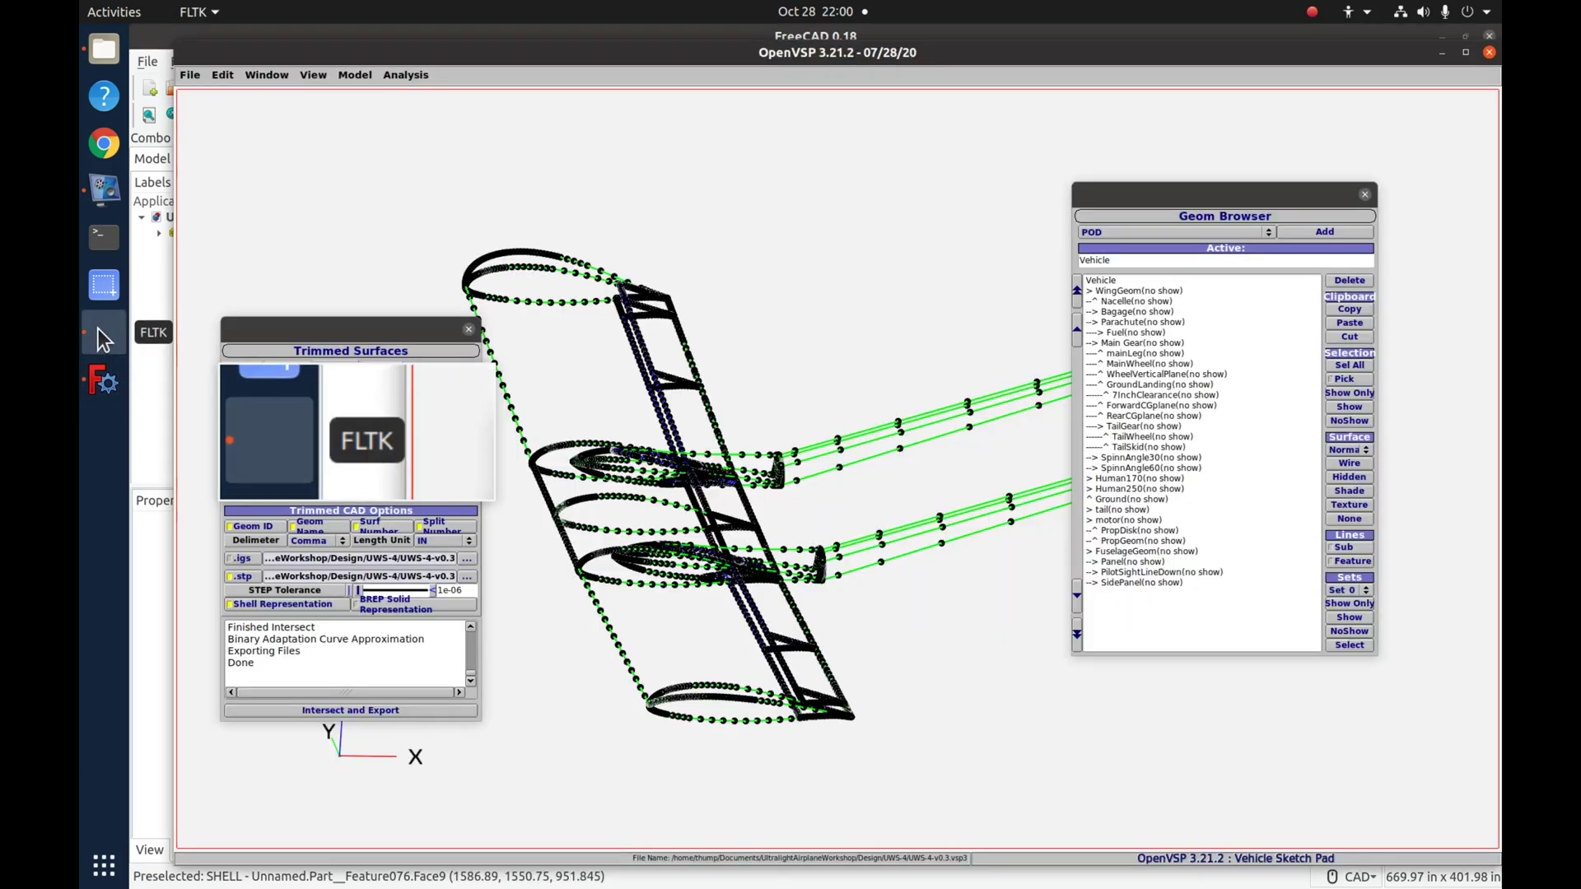
left_click(1144, 291)
left_click(1139, 302, "ctrl")
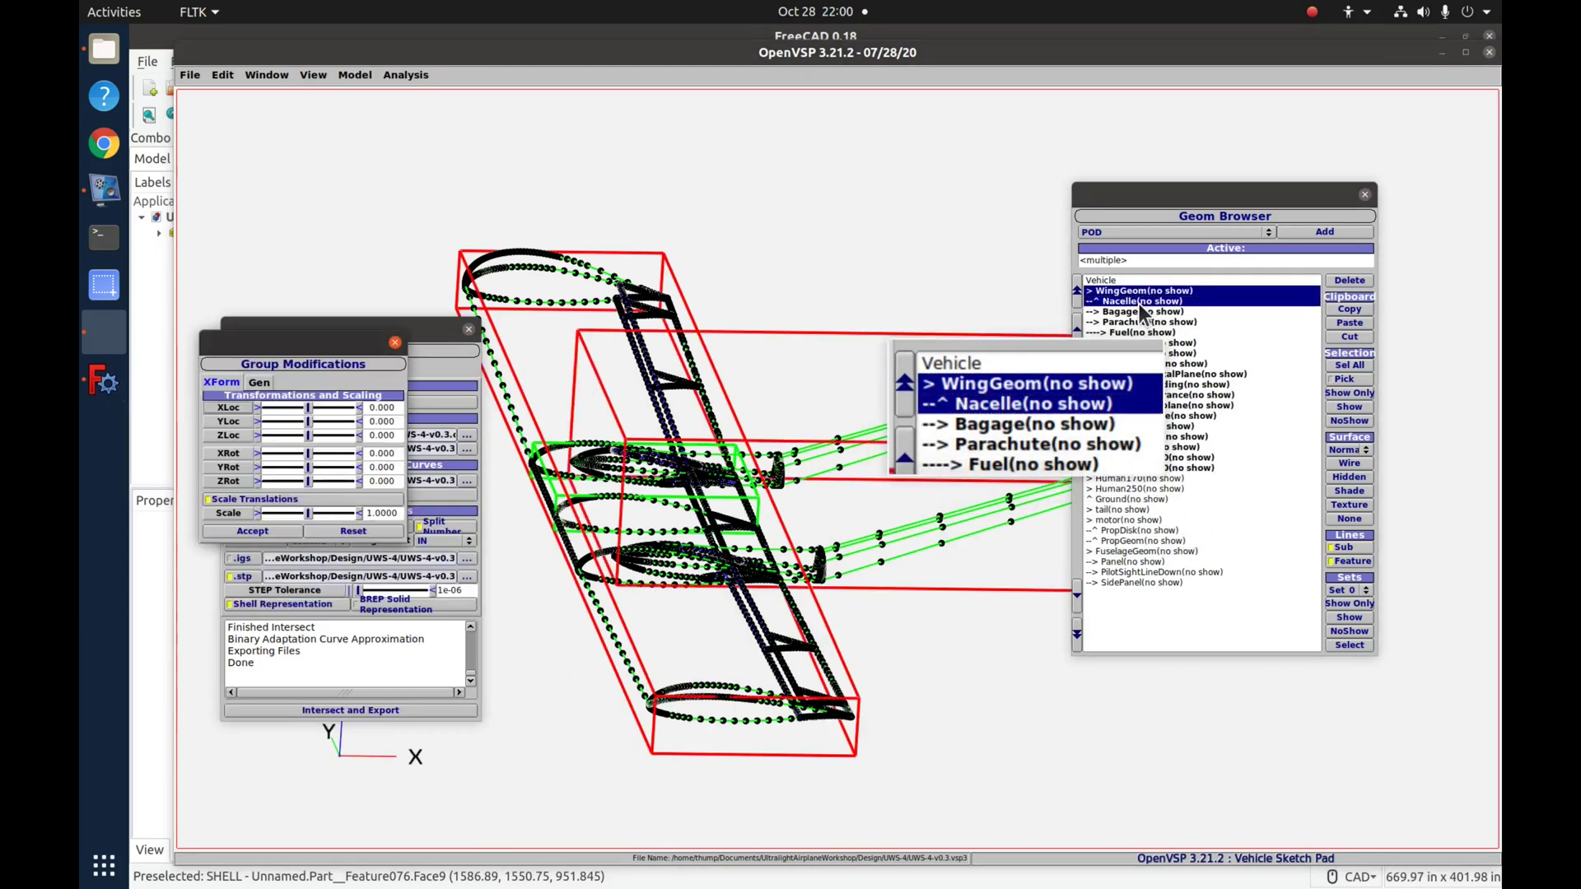
left_click(1362, 397)
left_click(1360, 394)
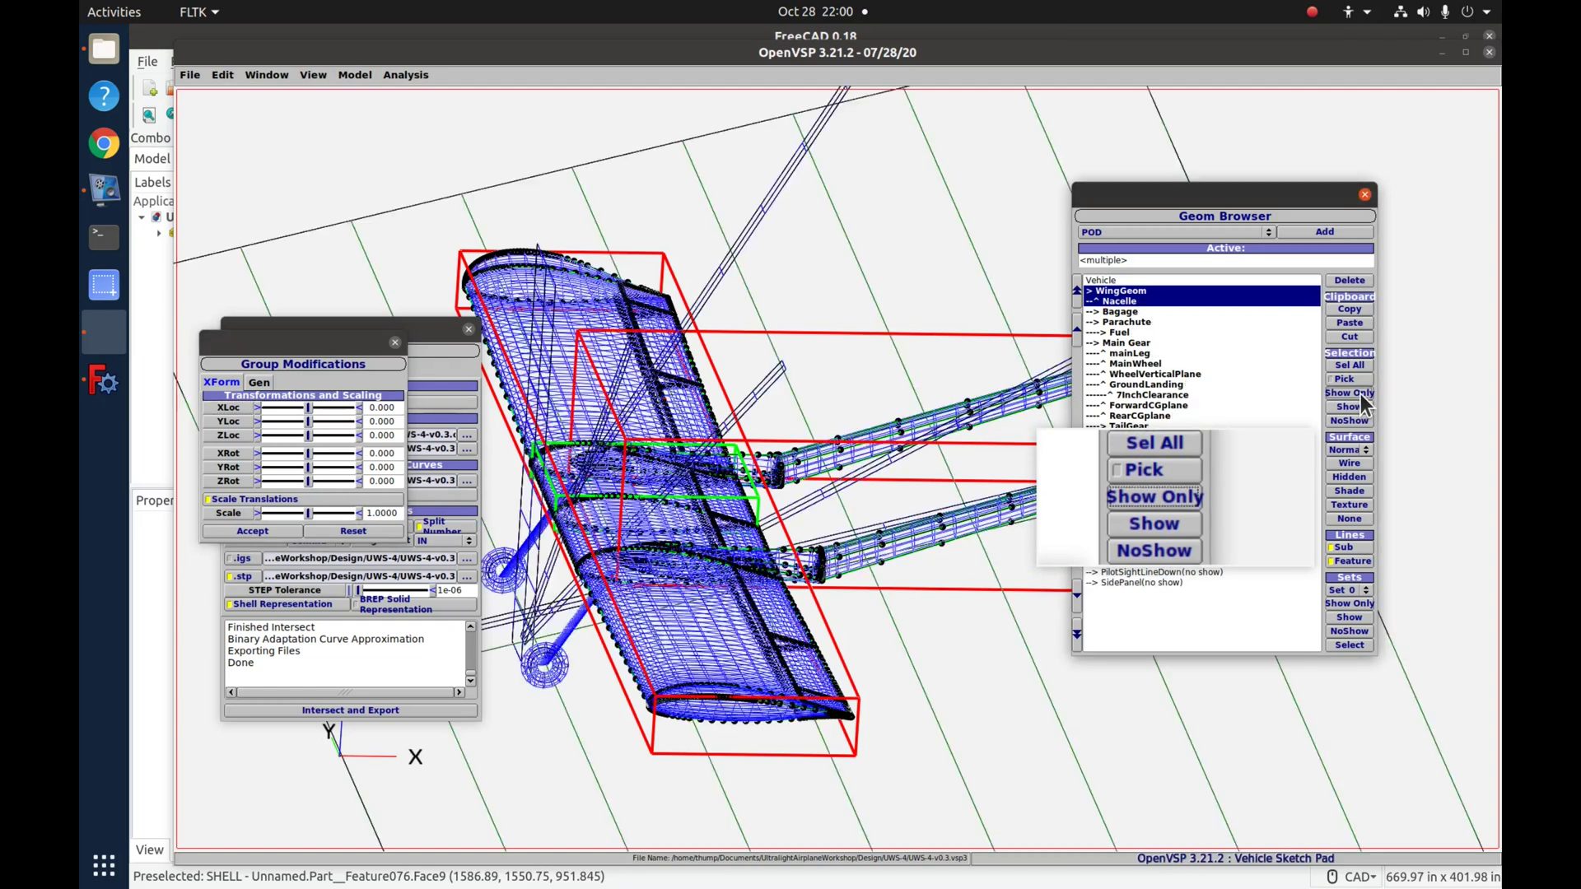
- Hide all components from Bagage through SidePanel and clear the selection by choosing Vehicle
left_click(1130, 315, "ctrl")
left_click(1130, 314)
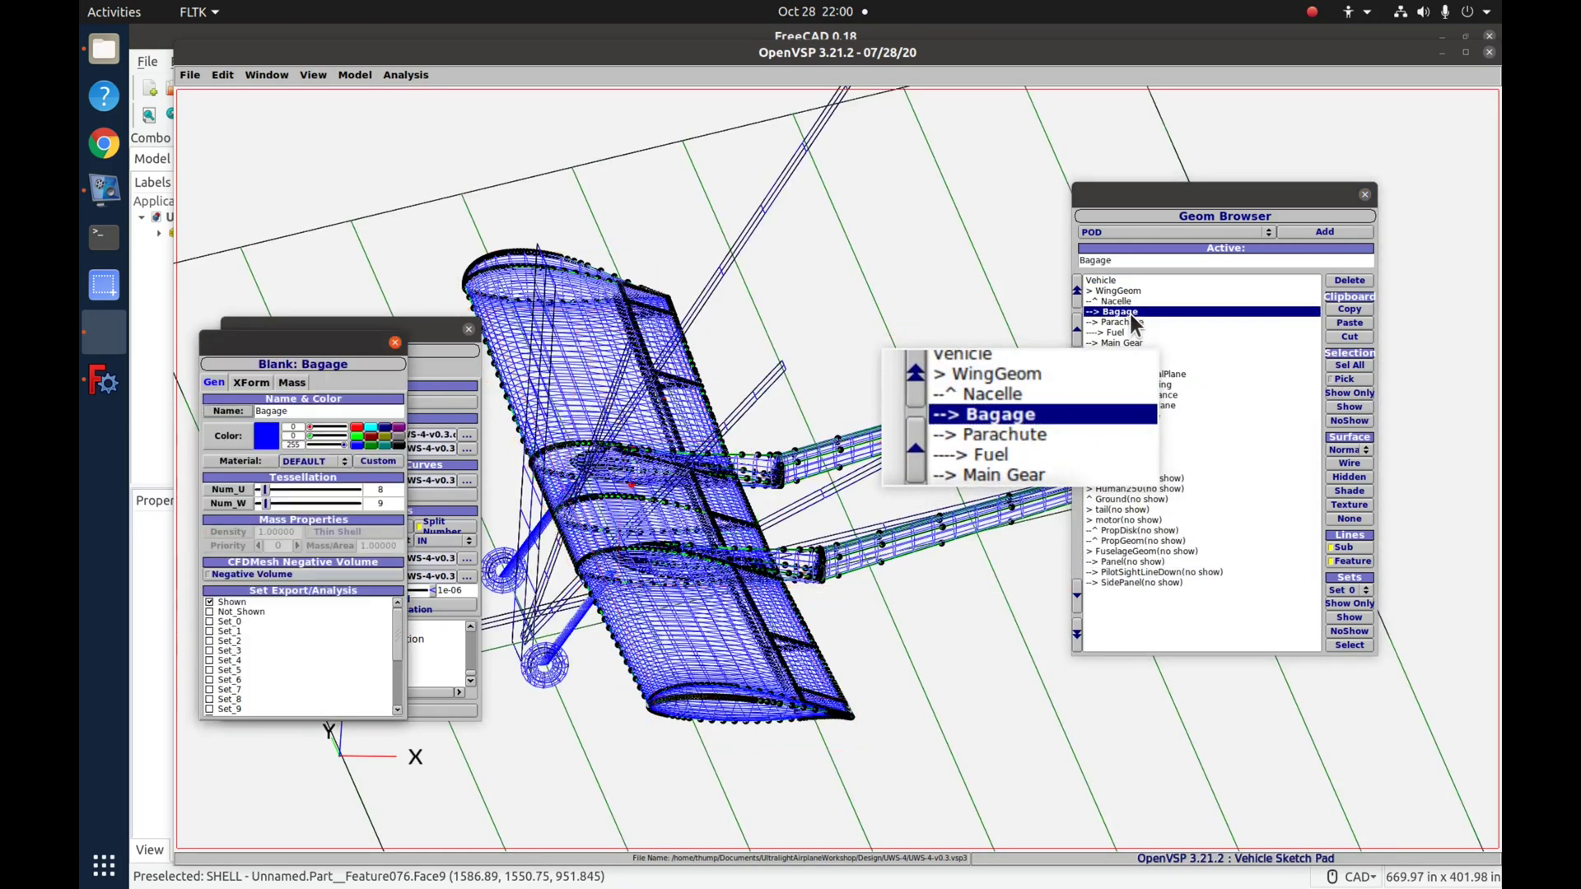
left_click(1133, 581, "shift")
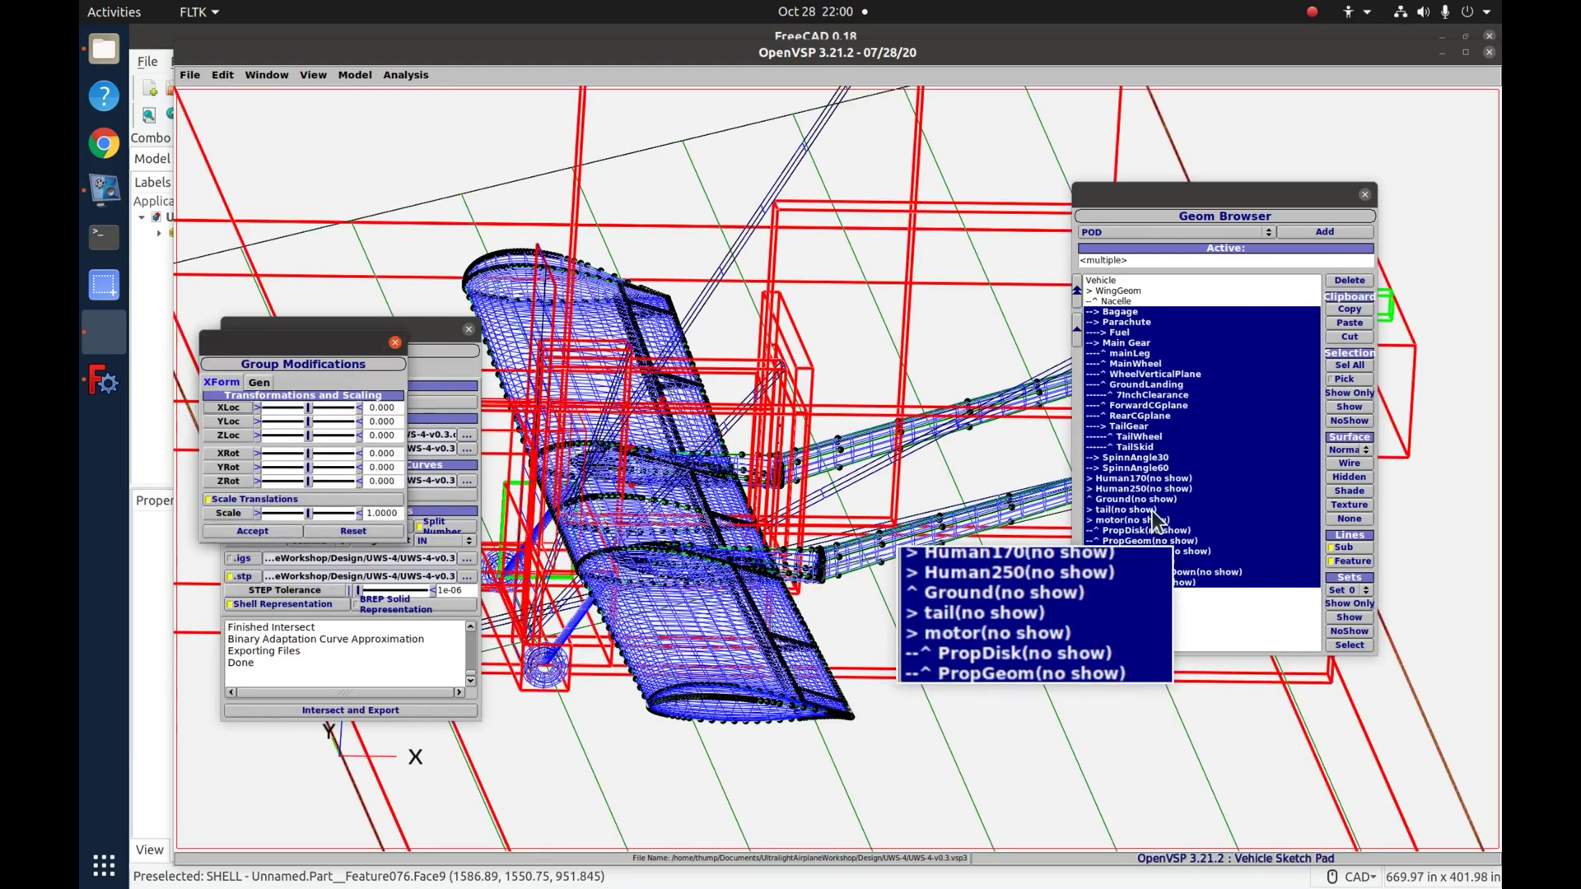
left_click(1350, 420)
left_click(1102, 280)
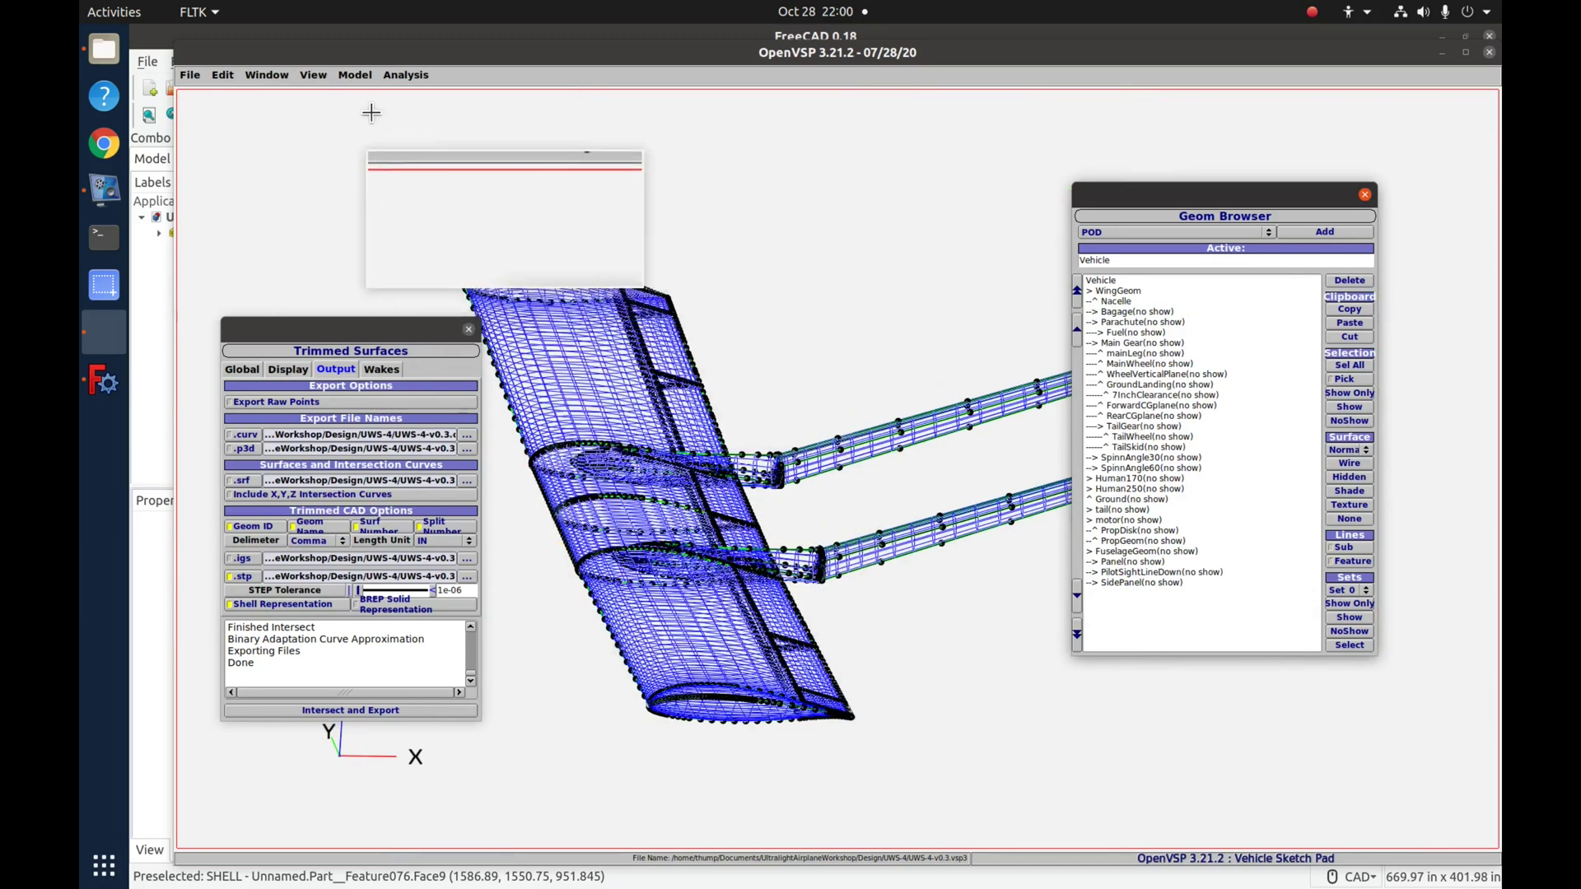
- Enable Negative Volume for the Nacelle in its general properties and move that window clear of the model
left_click(1118, 300)
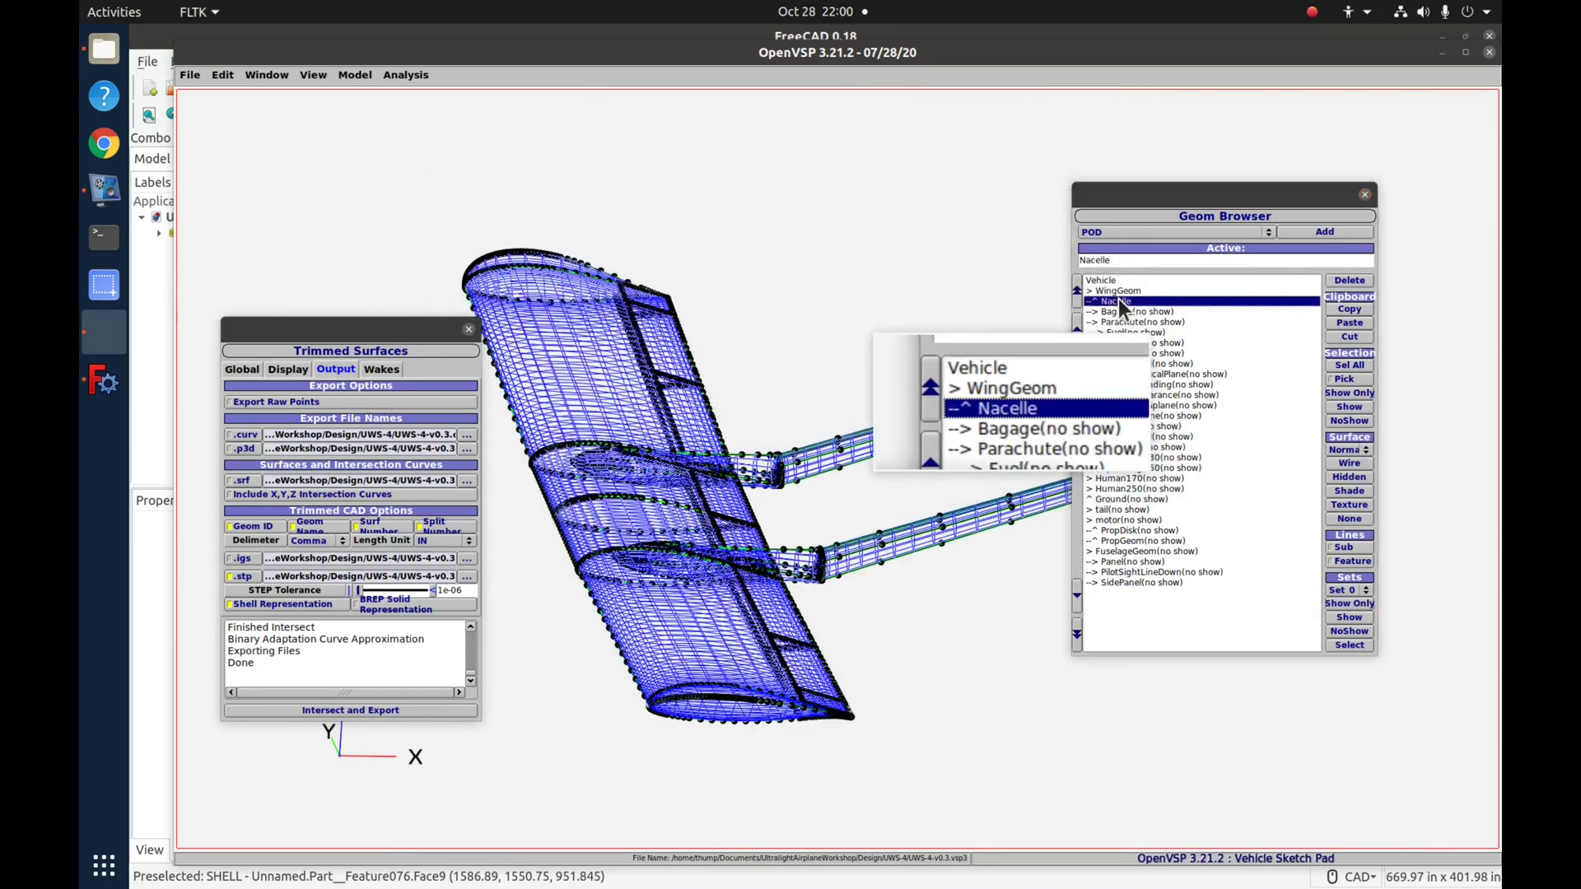
left_click_drag(332, 342, 1075, 337)
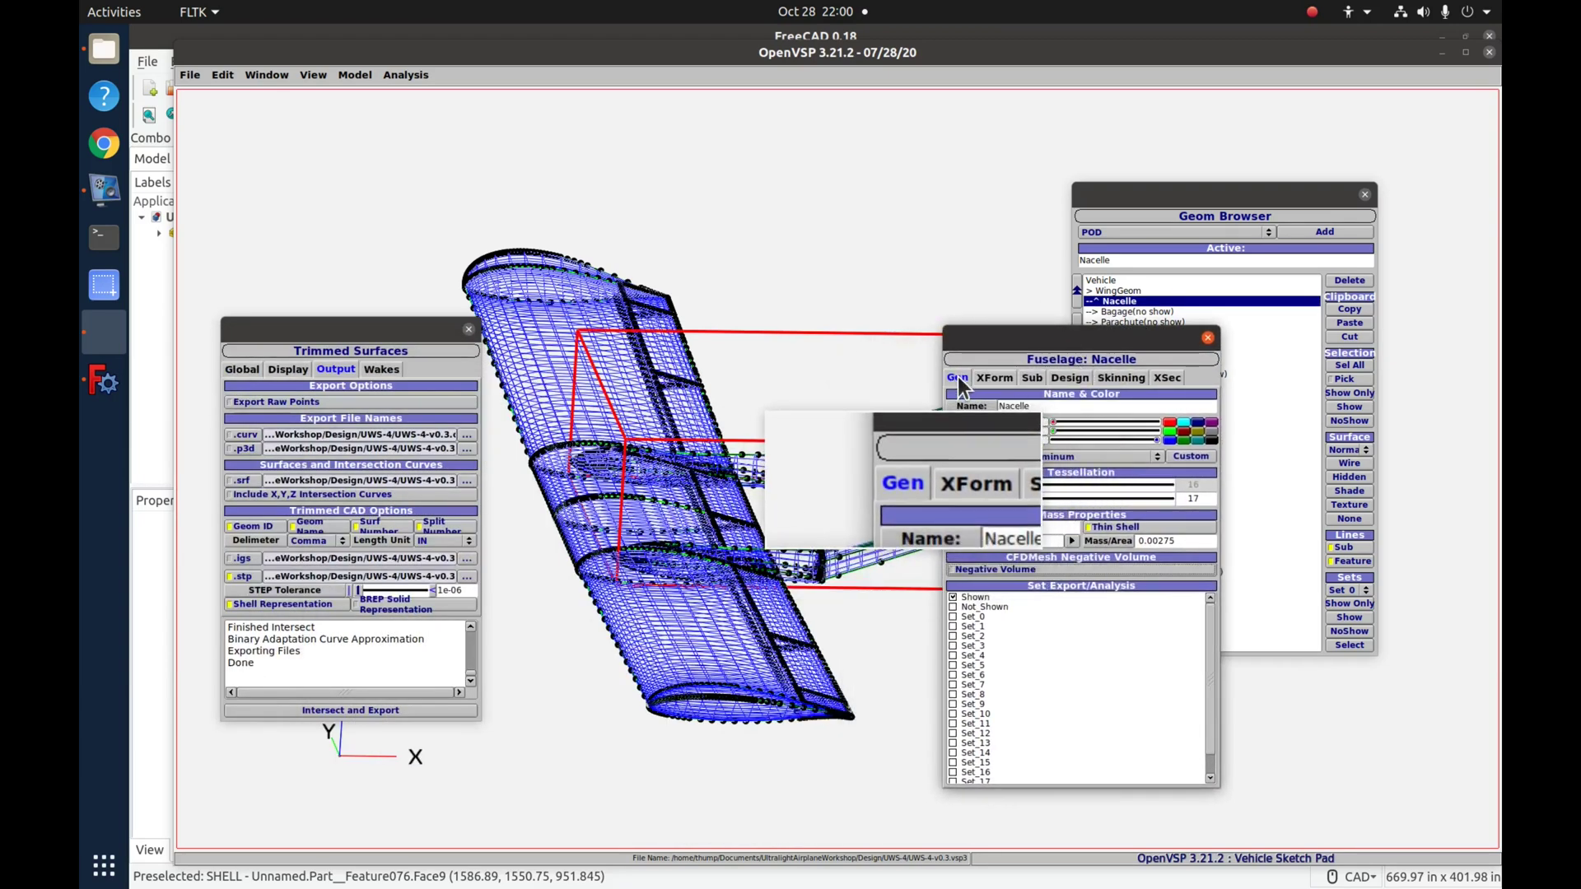
left_click(957, 377)
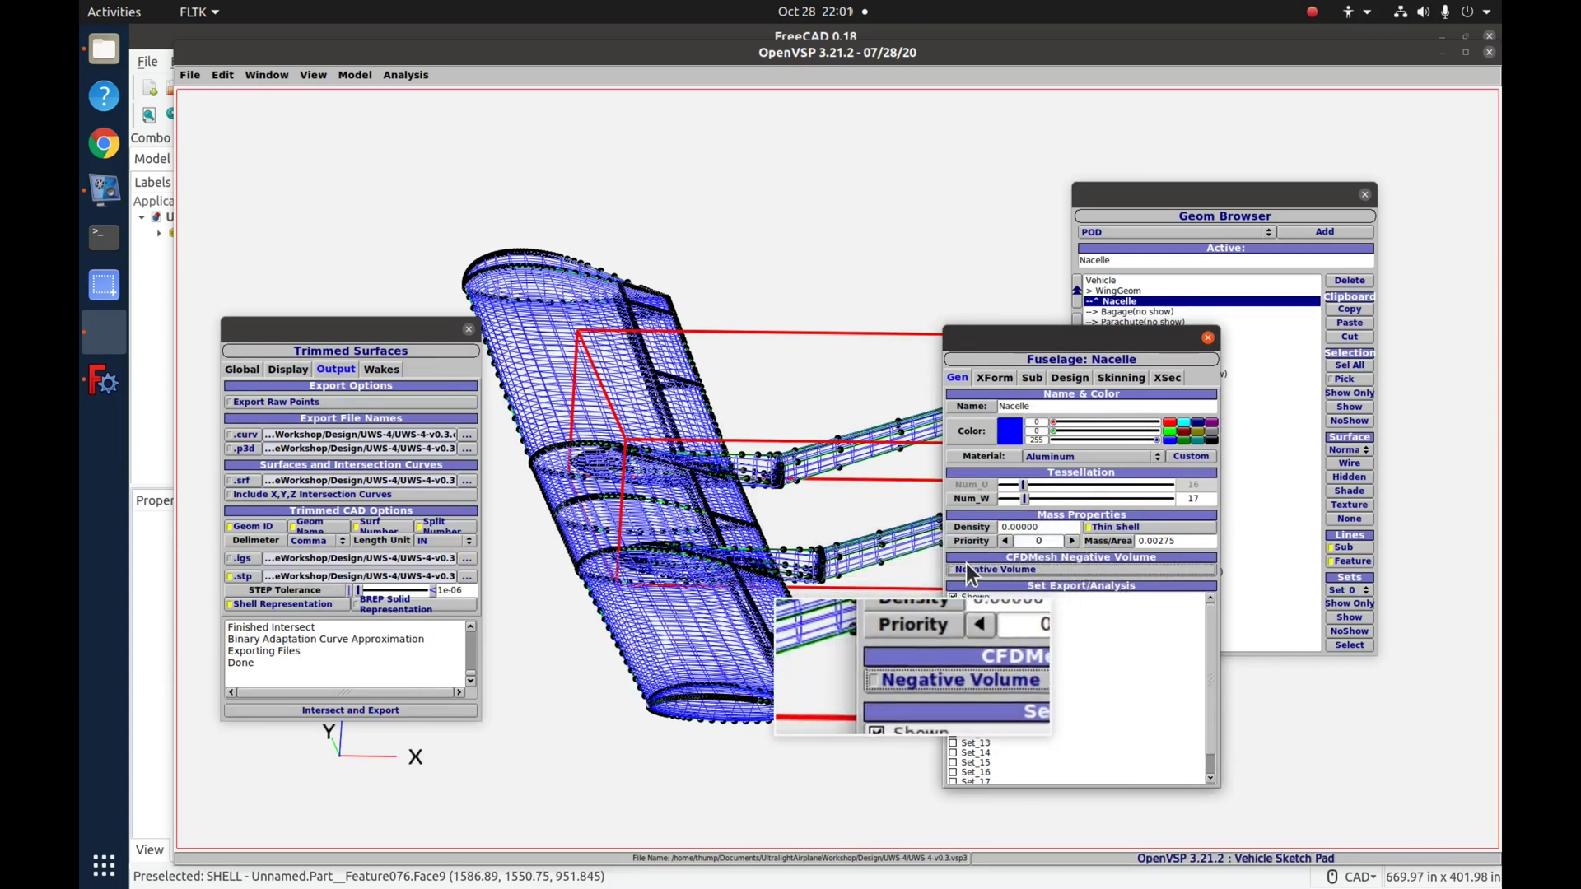
left_click_drag(1030, 339, 1263, 276)
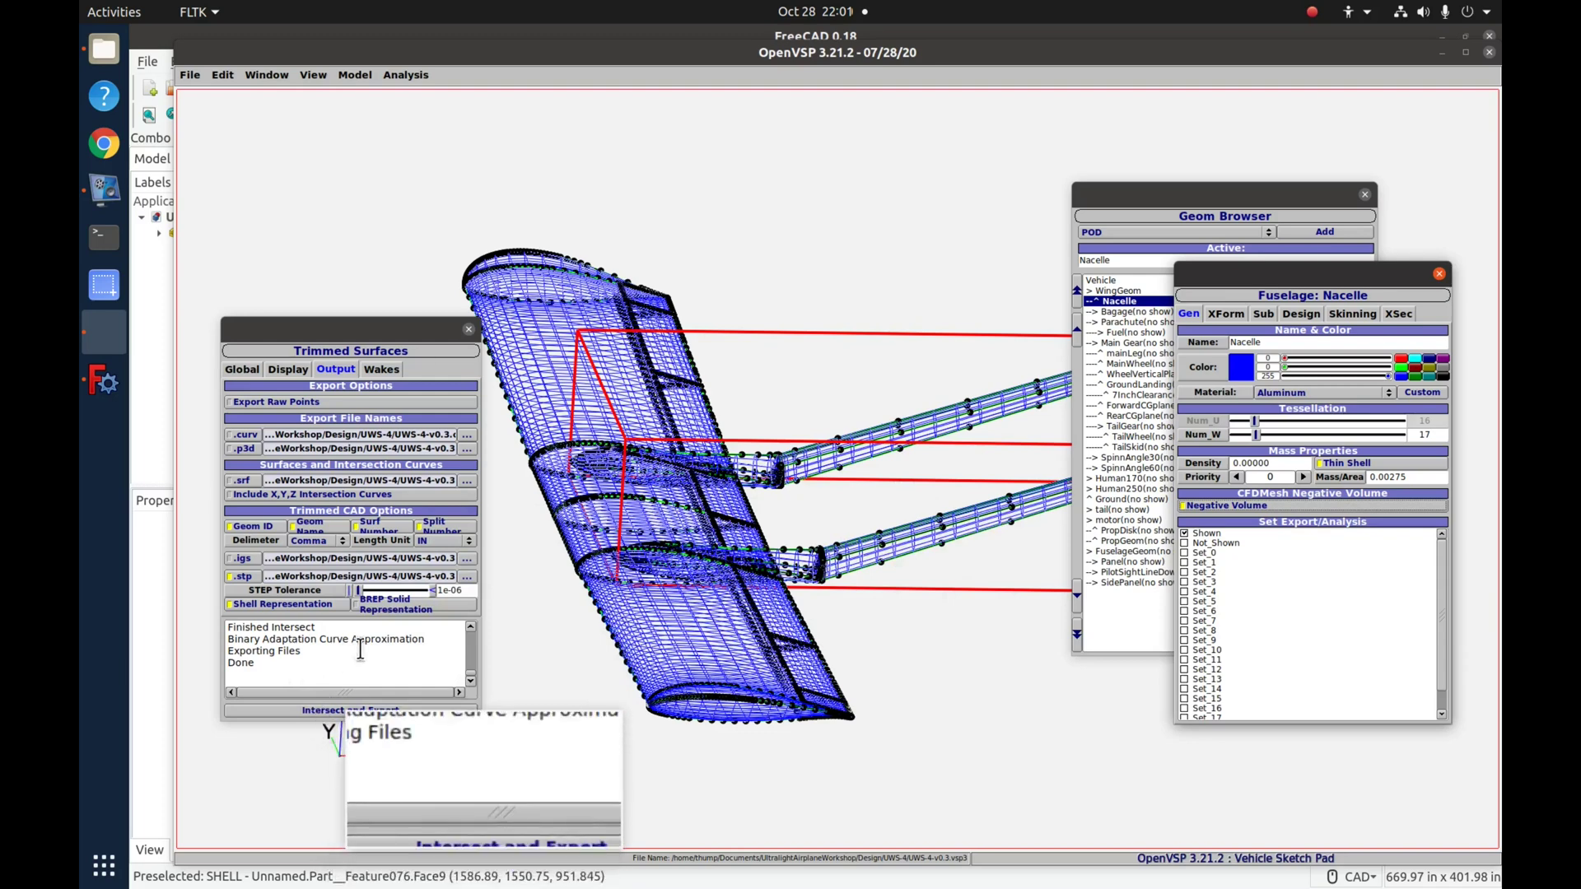
- Intersect the wing with the negative-volume nacelles and export the trimmed surfaces to the STEP file
left_click(288, 707)
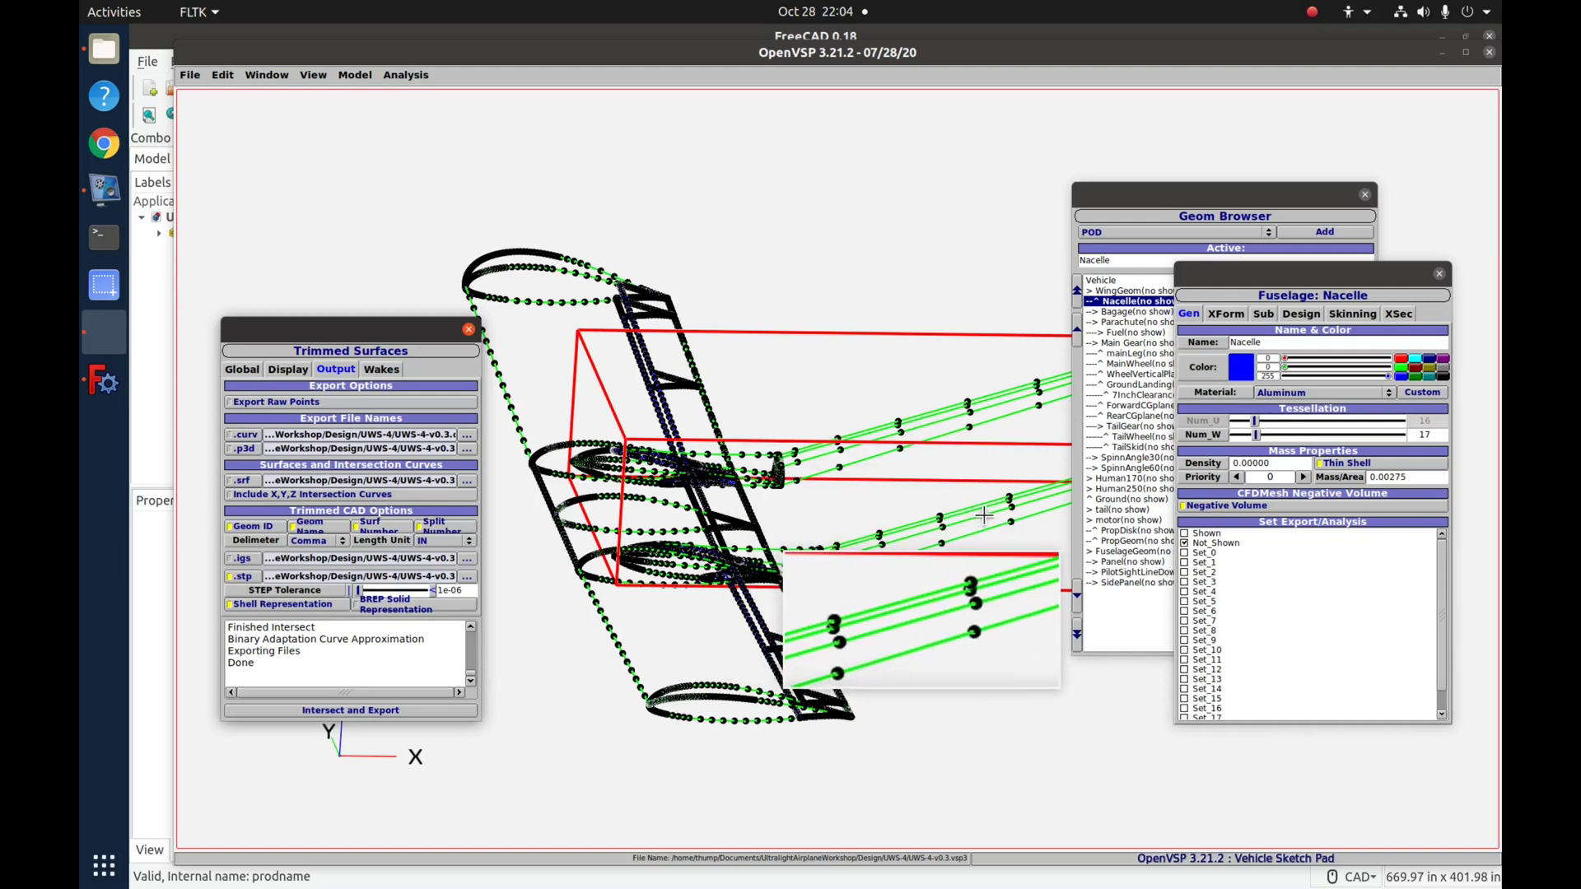
- Switch to FreeCAD, close the open wing document without saving it, and create a new empty document
left_click(95, 379)
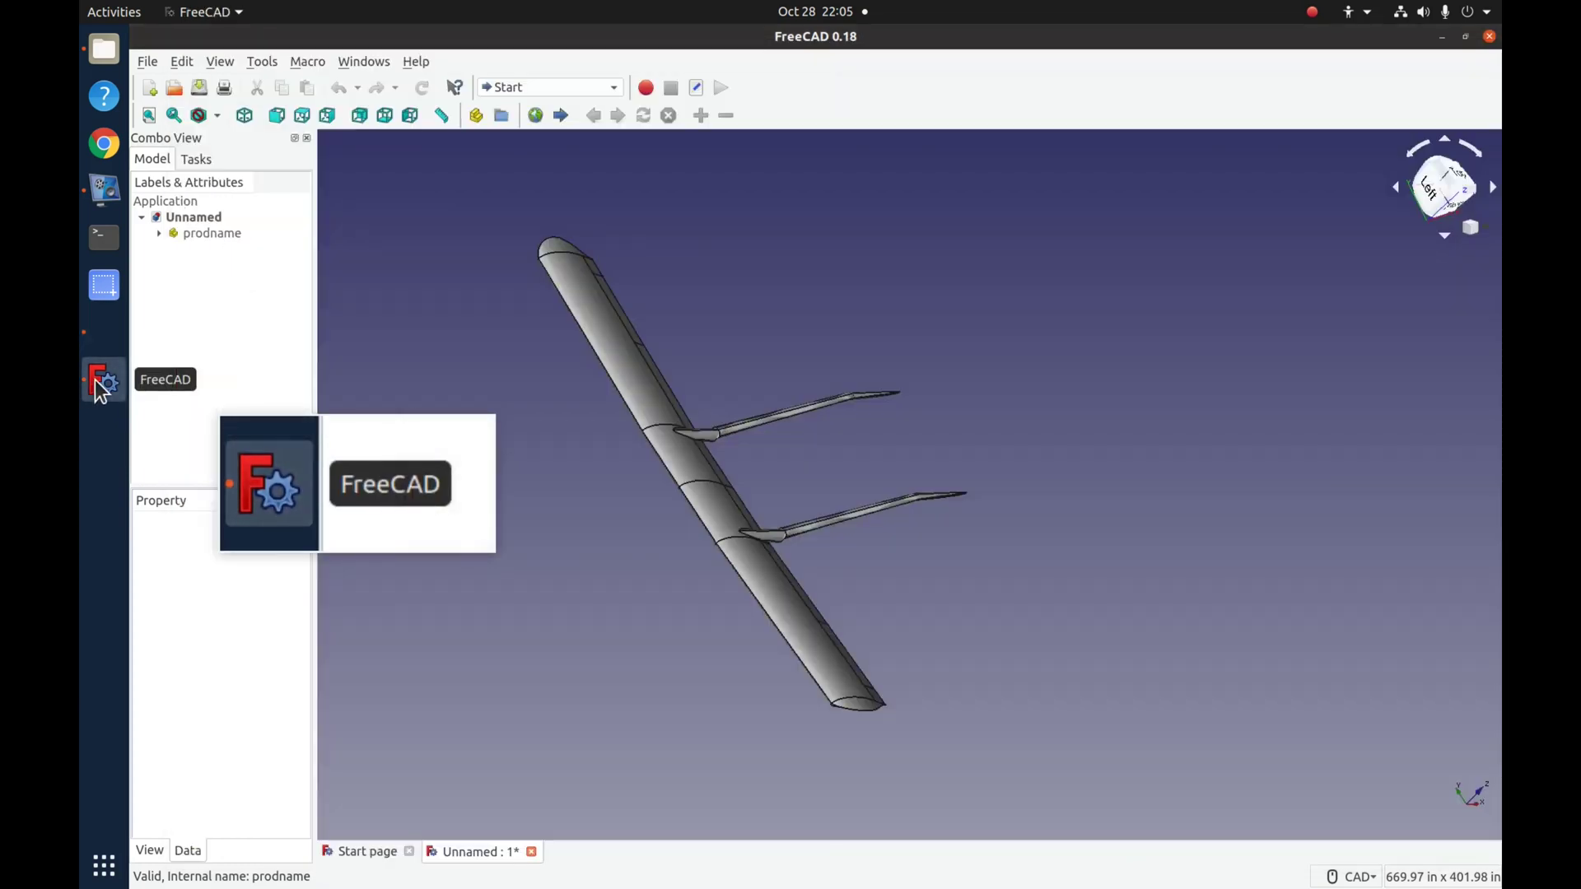
left_click(531, 851)
left_click(802, 502)
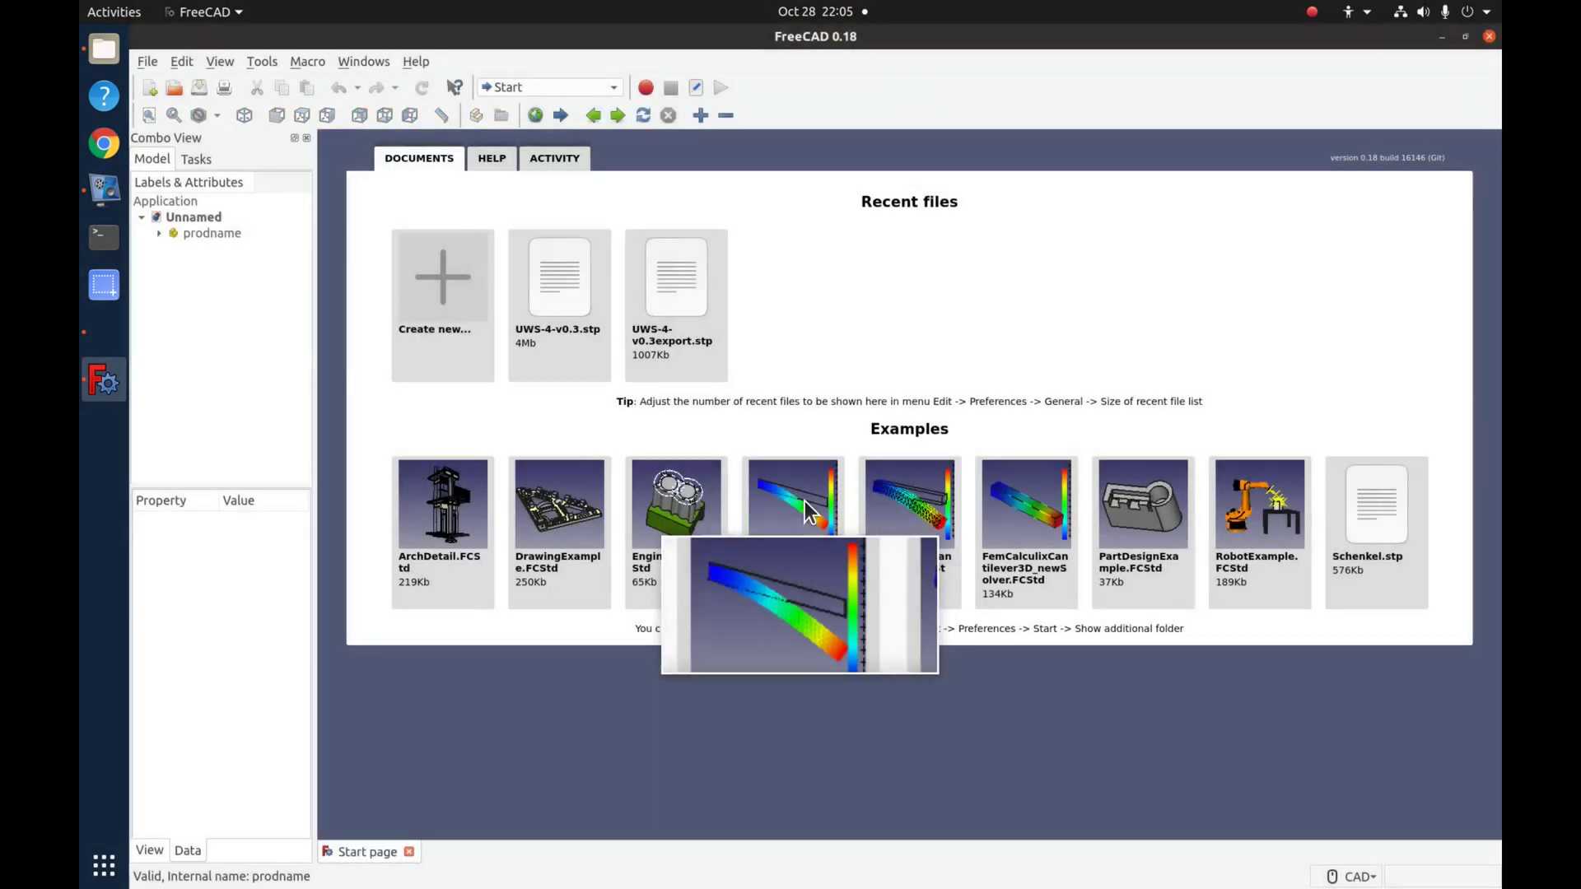
left_click(473, 286)
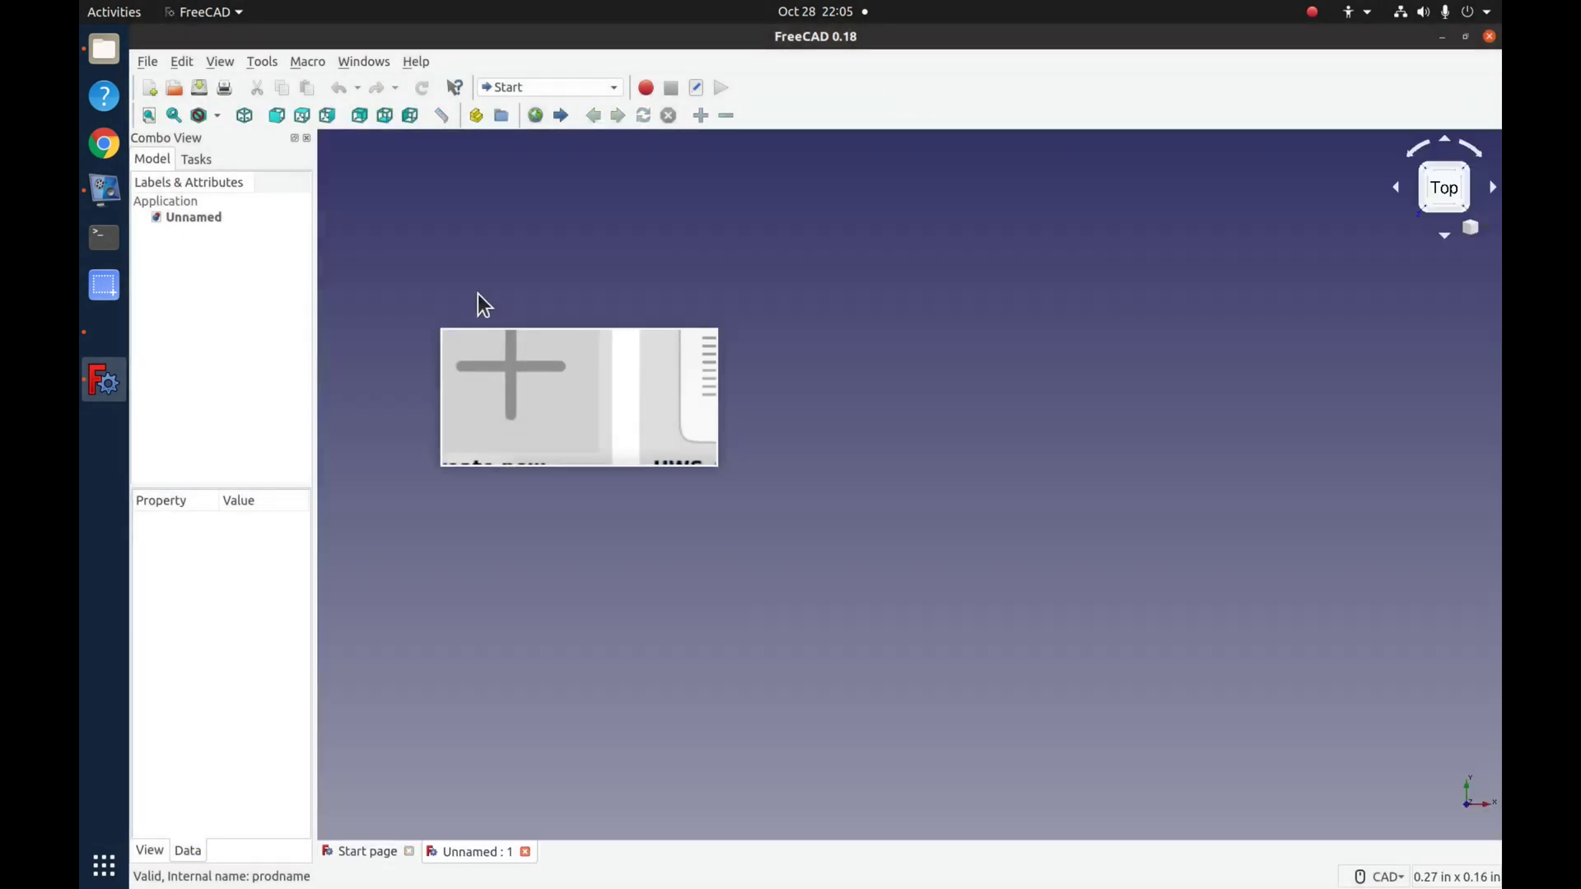
- Import UWS-4-v0.3.stp from the UWS-4 design folder into the new document
left_click(143, 64)
left_click(216, 251)
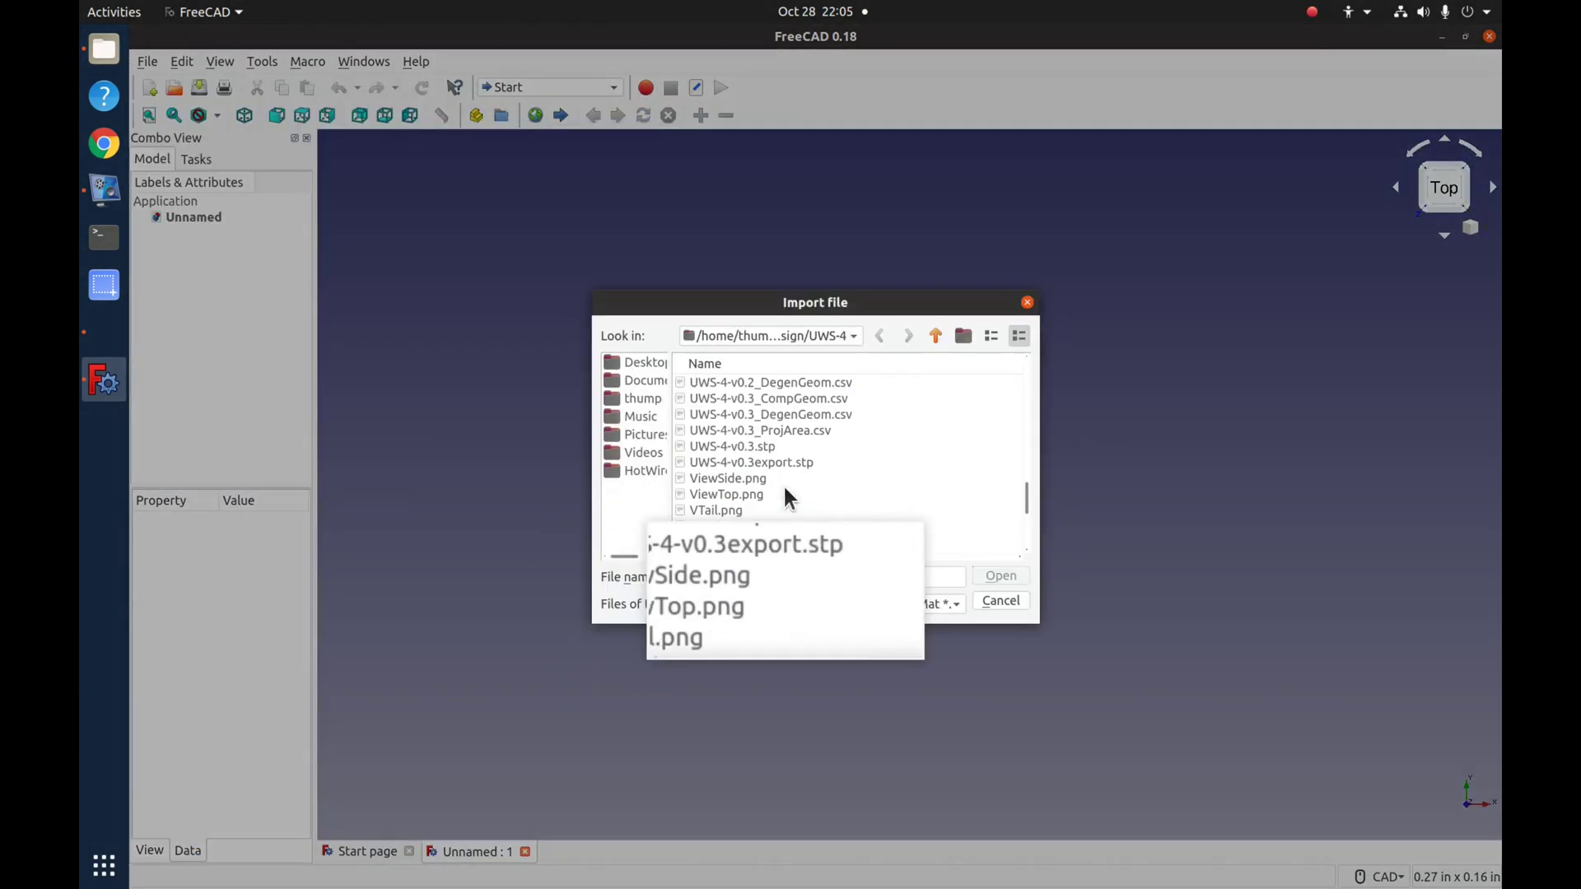
scroll(790, 517, "down", 3)
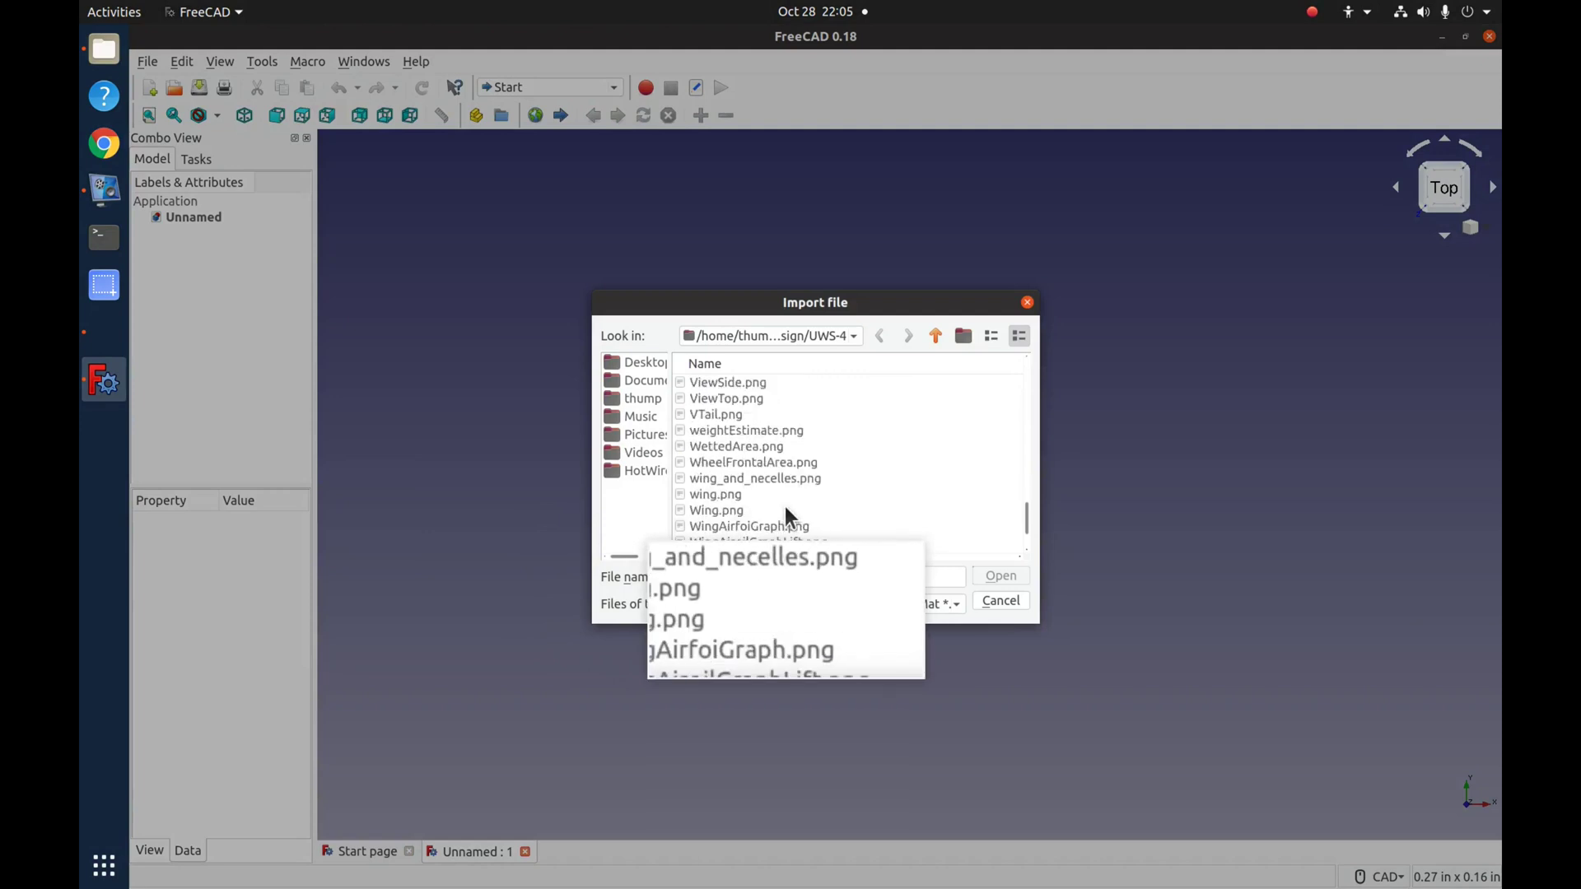
scroll(789, 517, "up", 2)
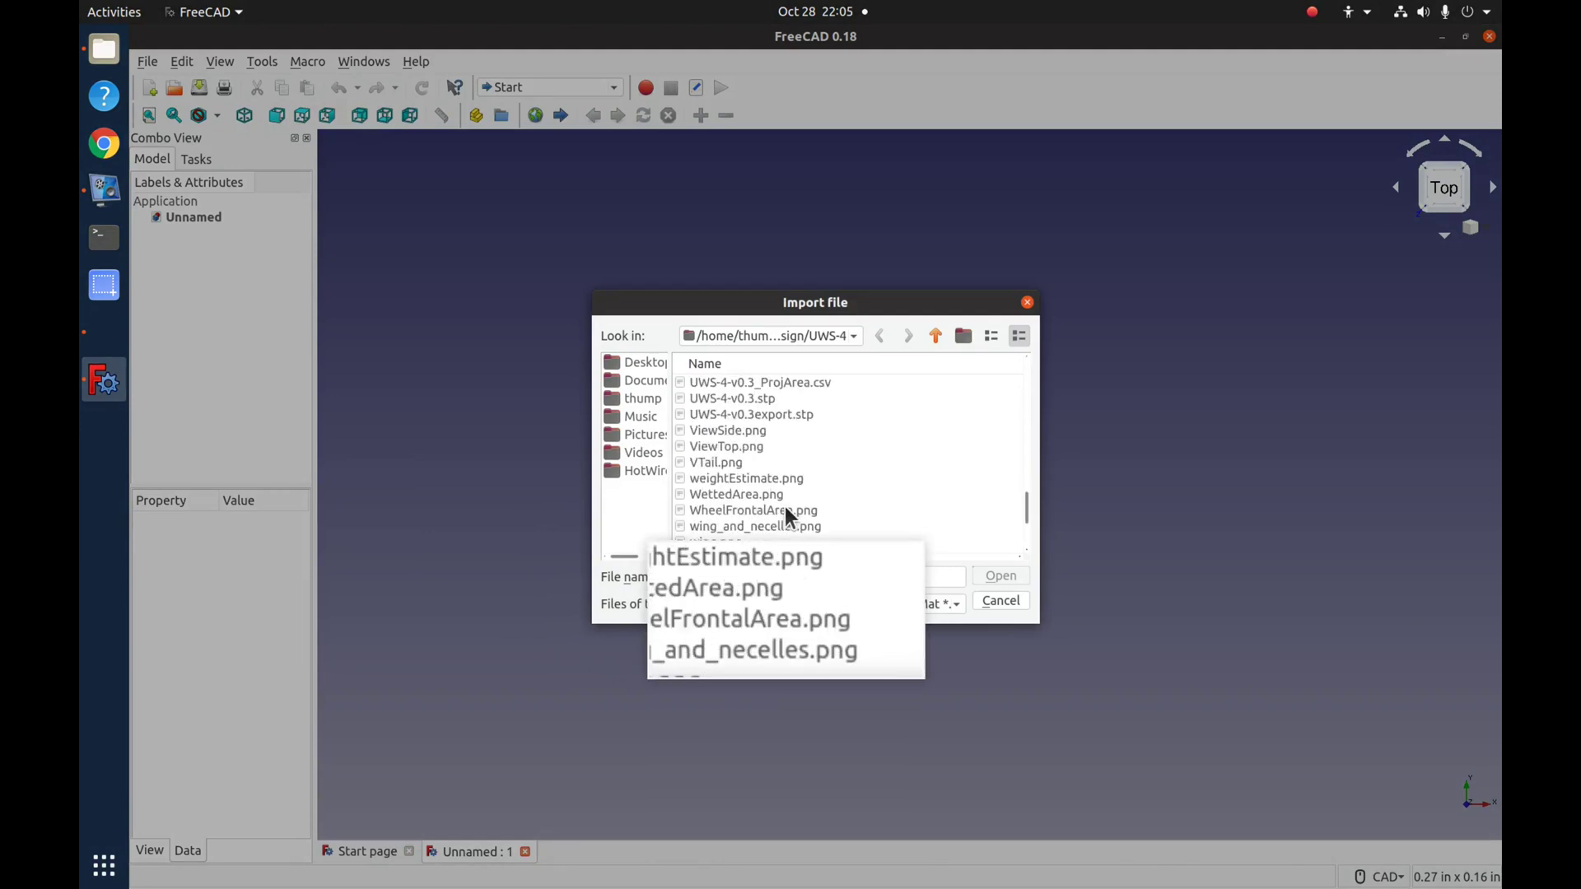
left_click(766, 399)
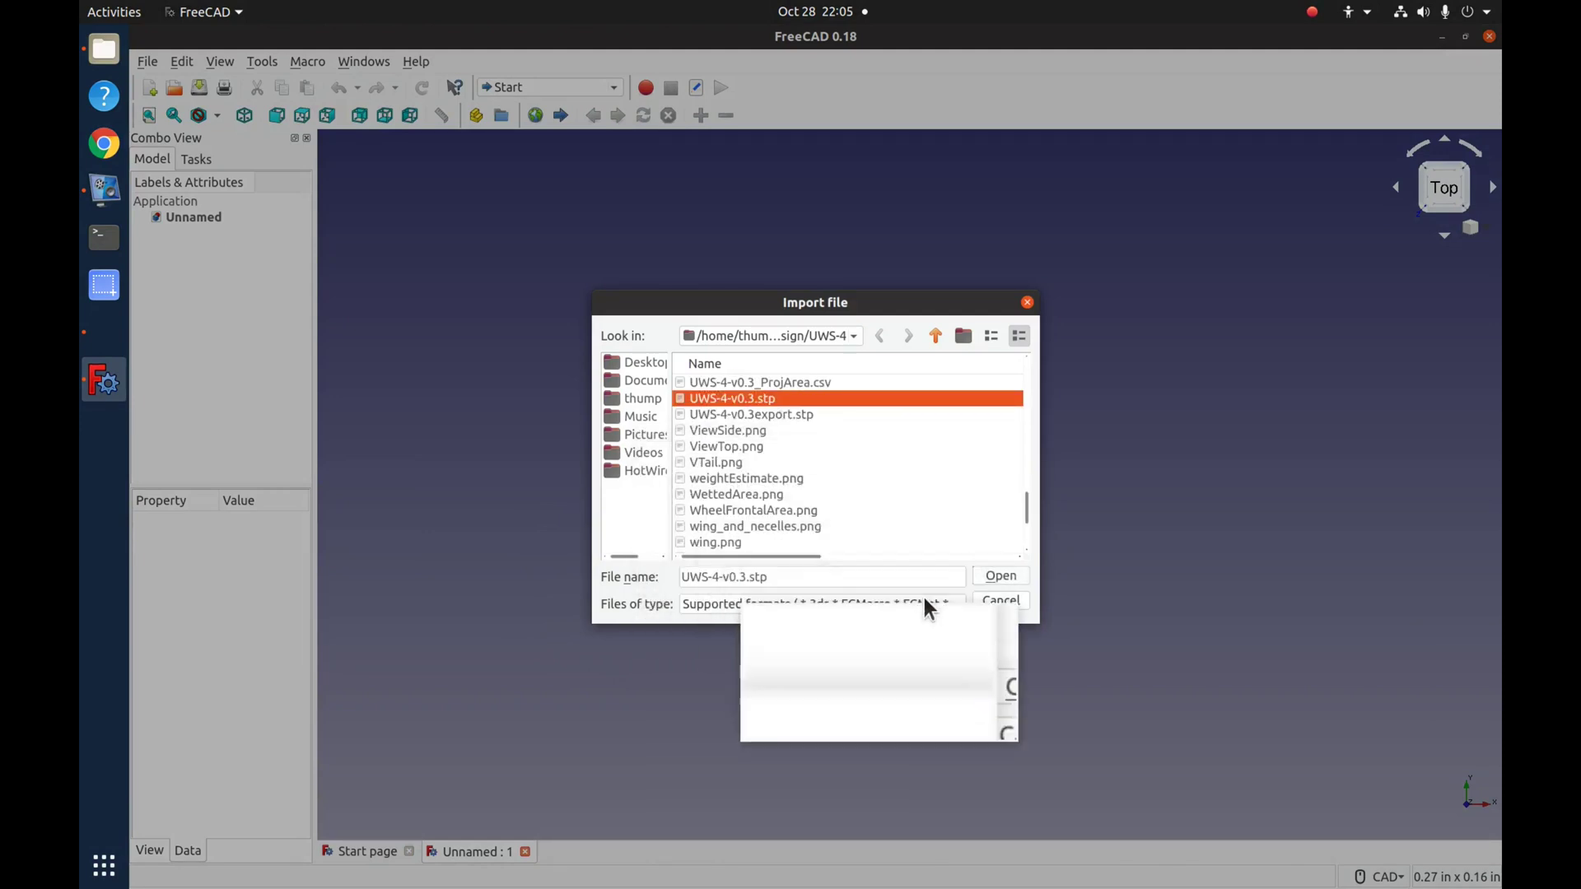
left_click(1003, 578)
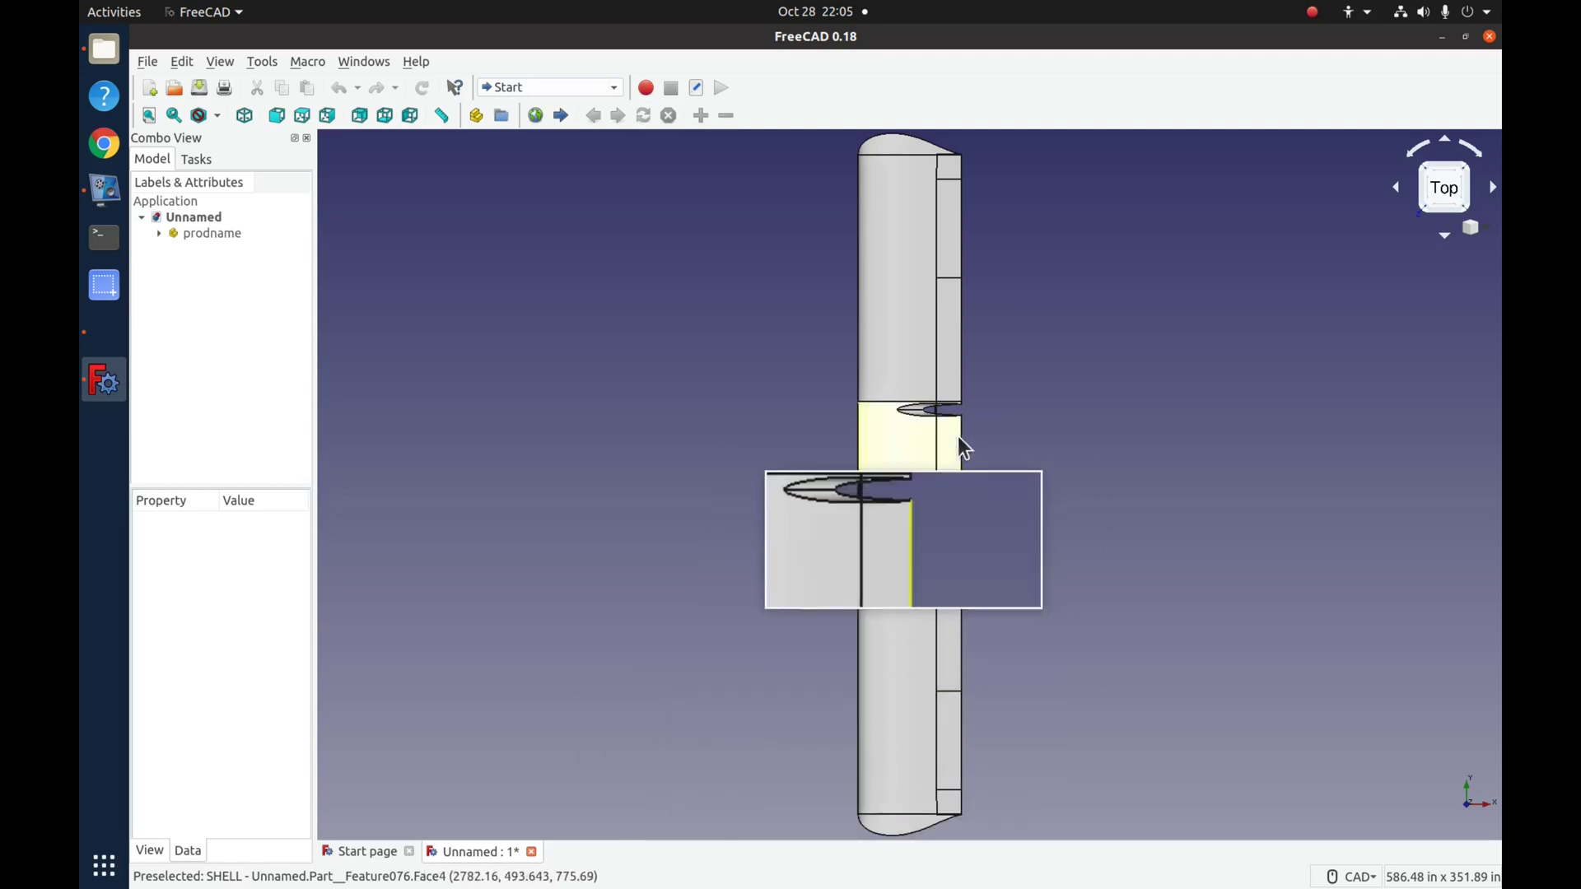
- Examine the nacelle cutout in the wing up close from above, behind and below, including its edges at the trailing edge
scroll(965, 449, "up", 12)
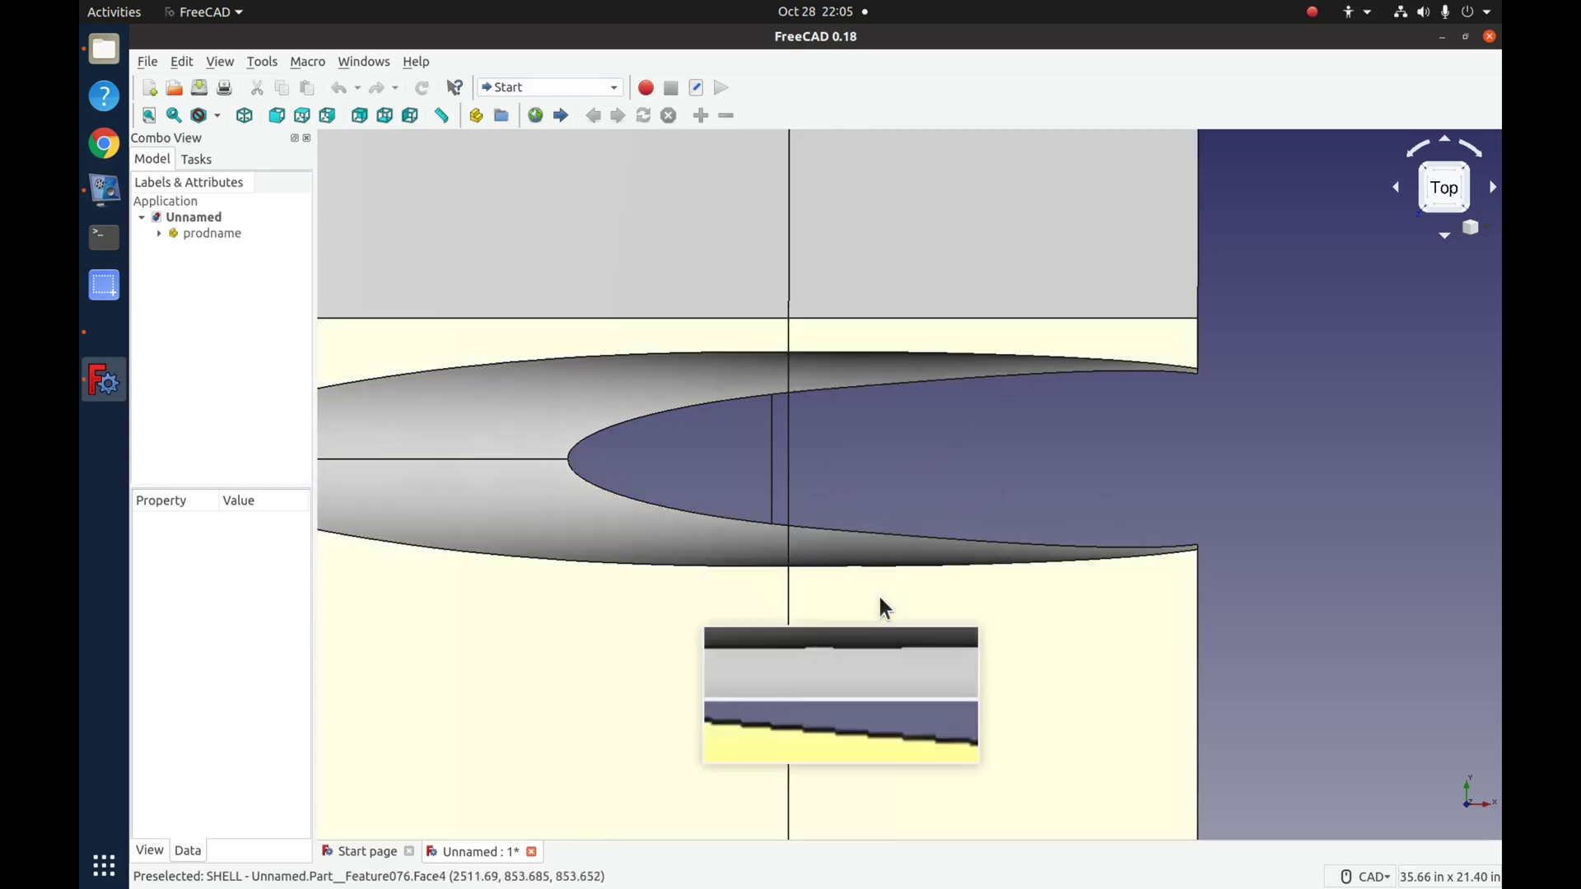
middle_click_drag(710, 570, 690, 682)
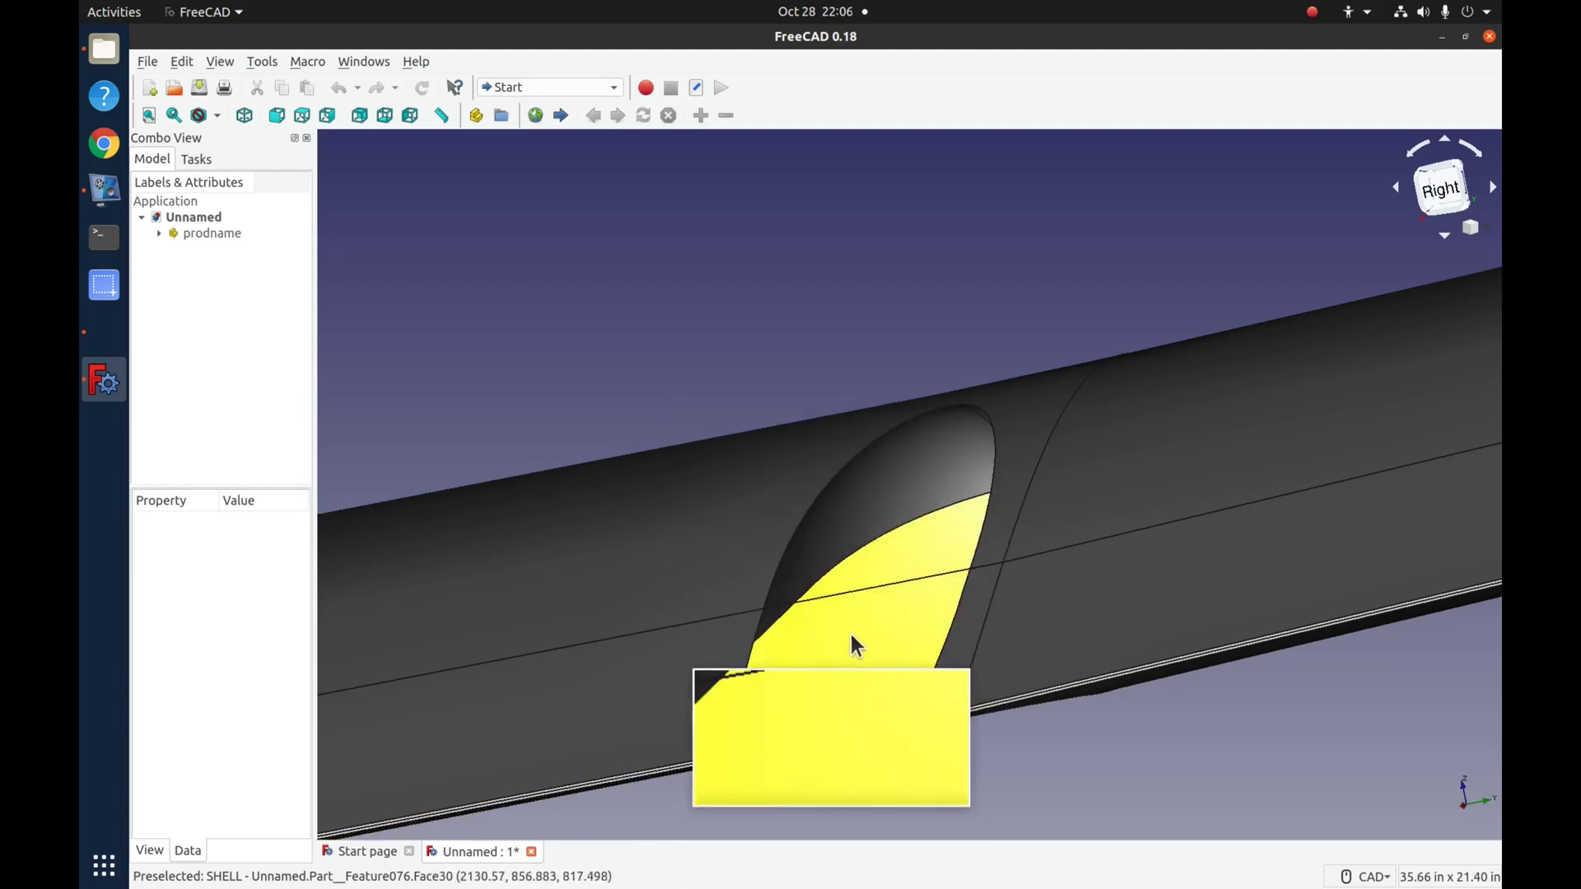
middle_click_drag(852, 633, 905, 774)
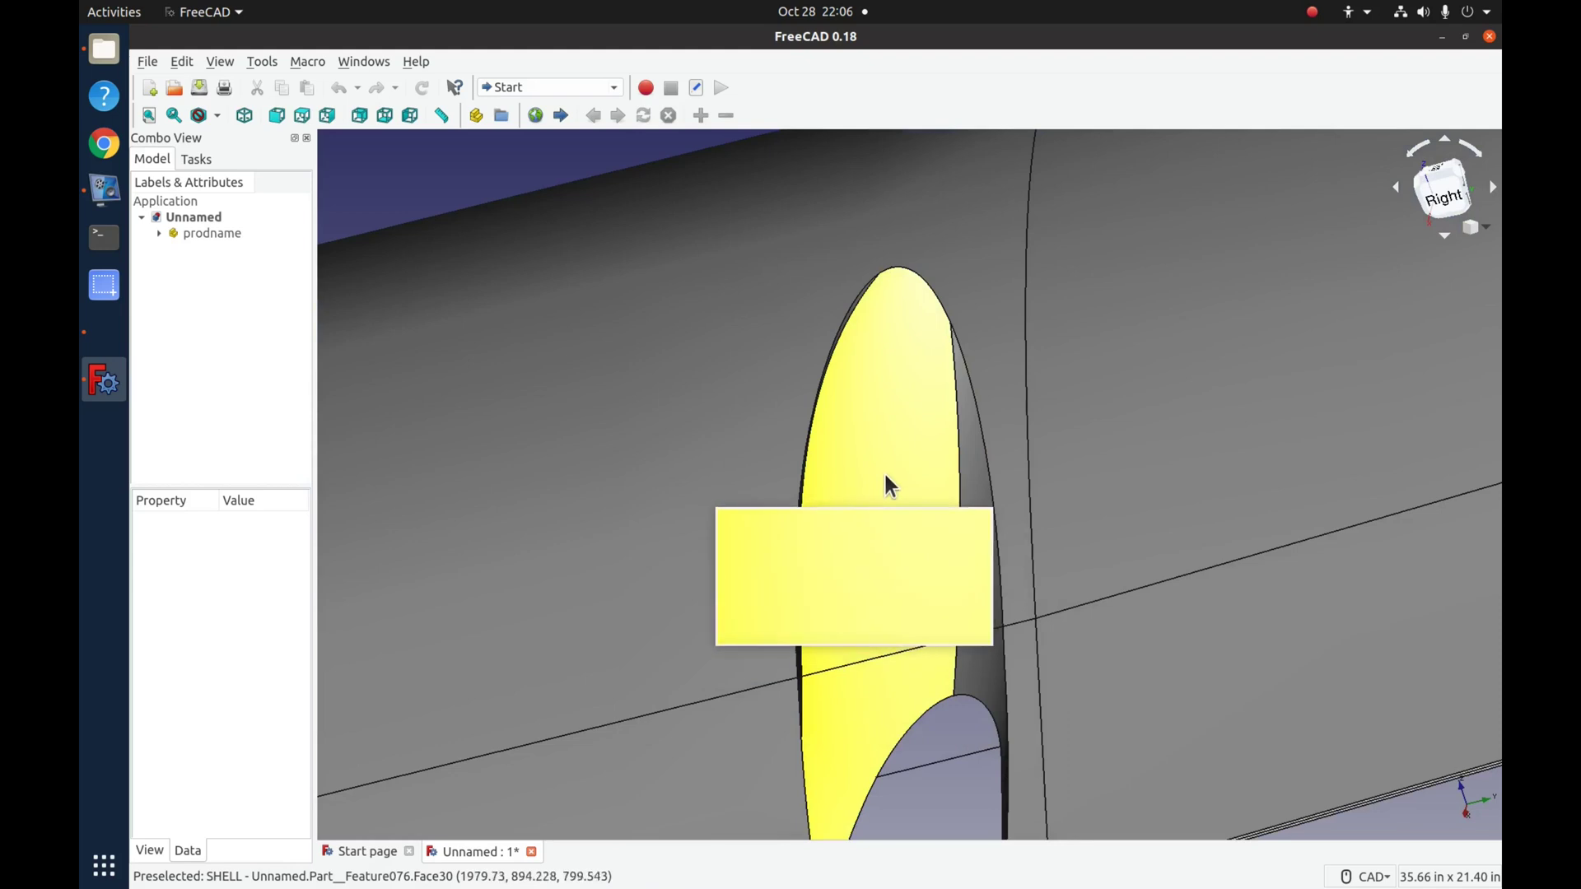
middle_click_drag(985, 539, 892, 540)
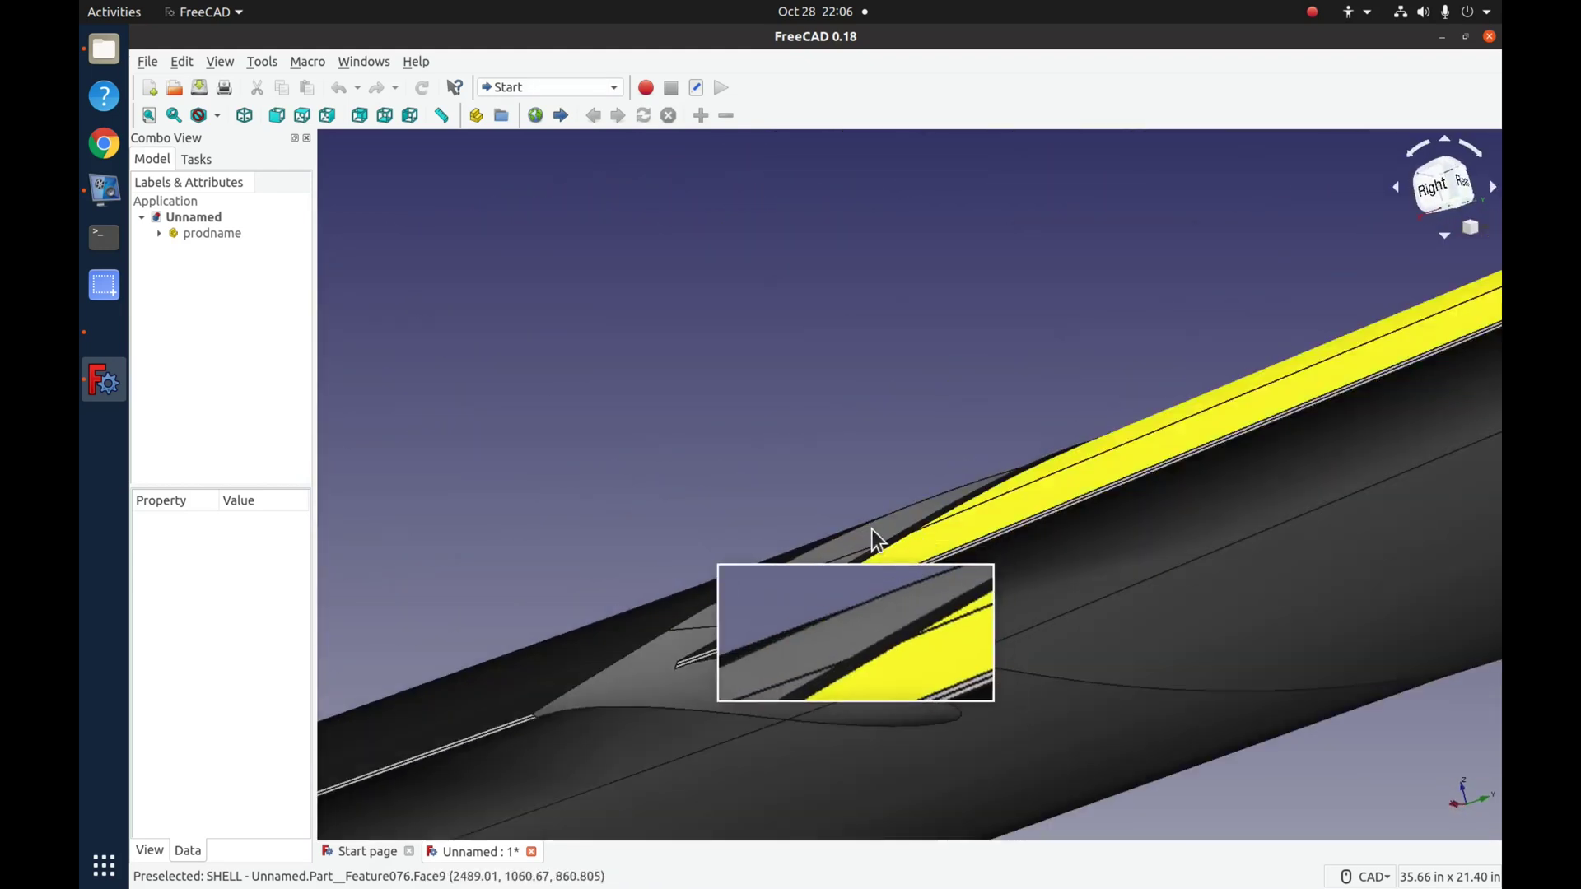
middle_click_drag(740, 698, 956, 645)
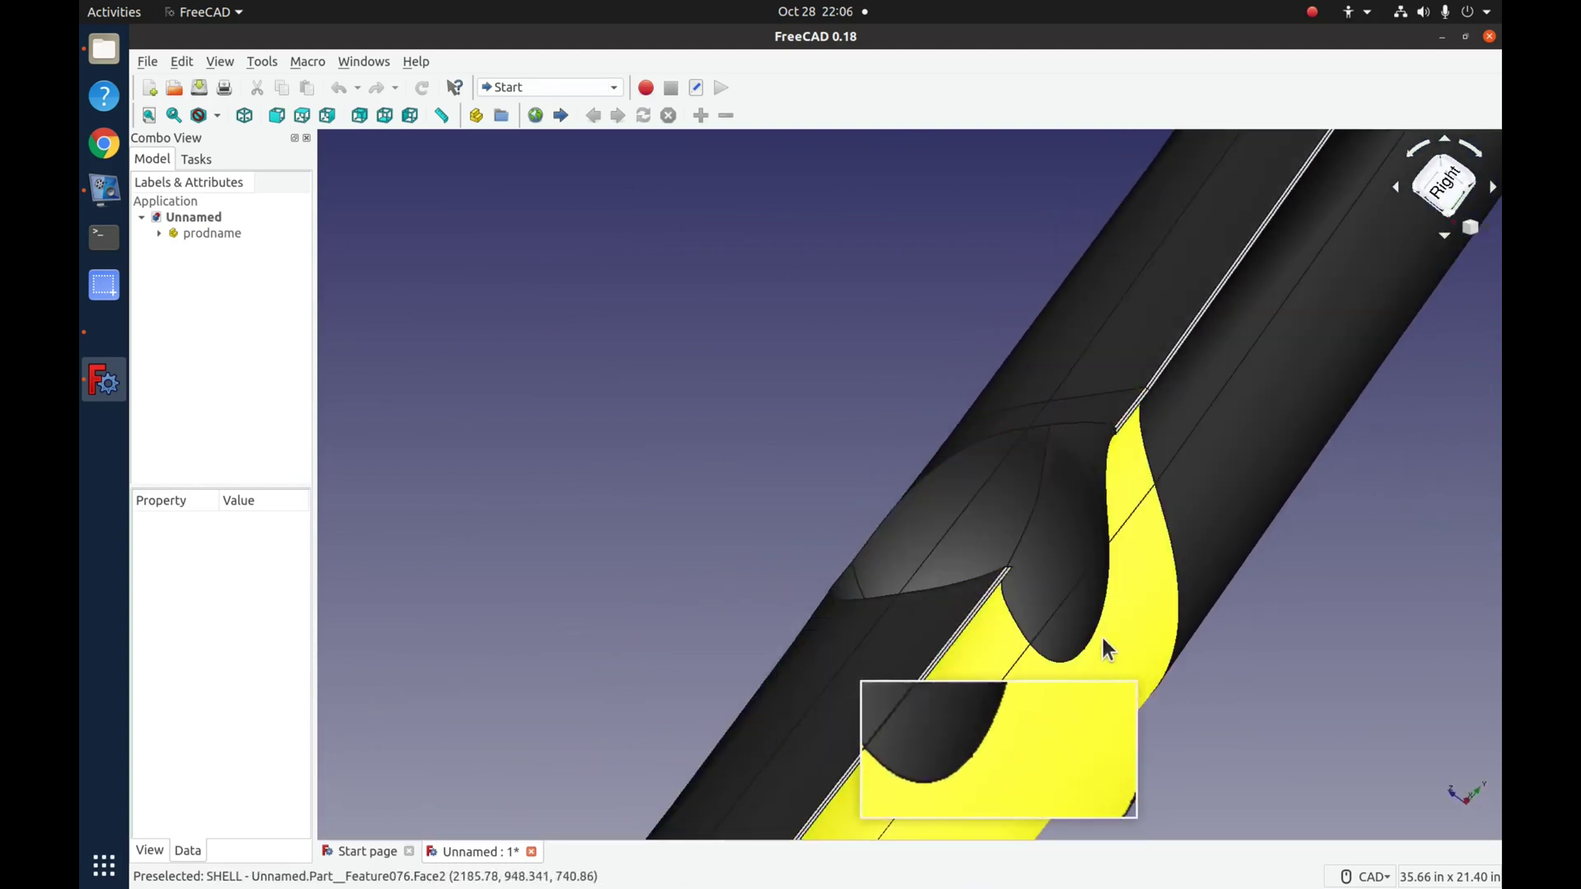
middle_click_drag(1218, 507, 925, 625)
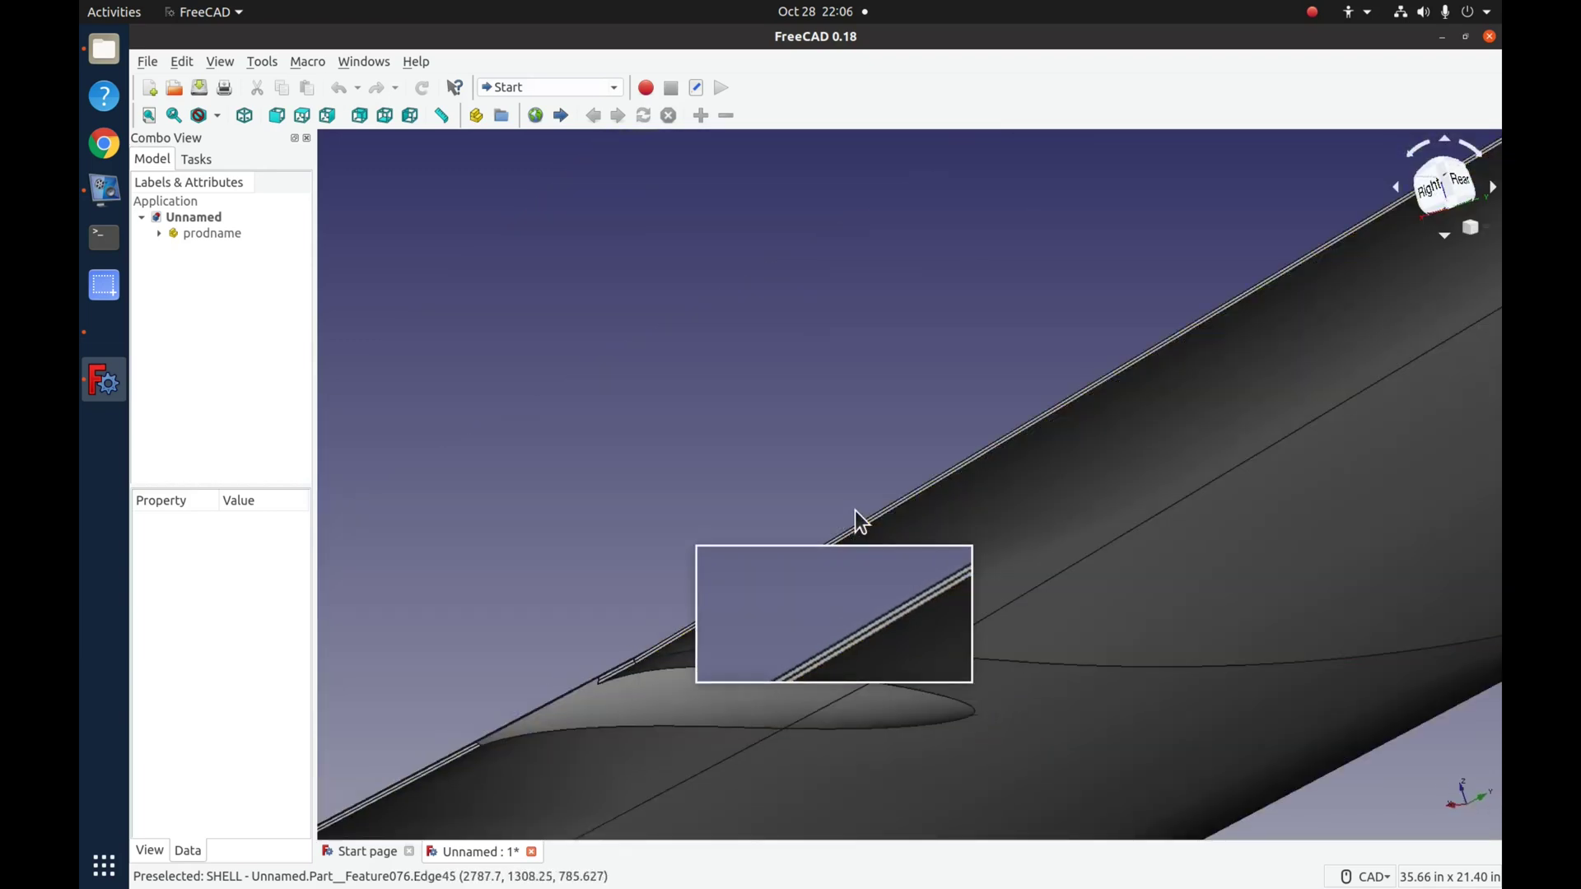
right_click(881, 542)
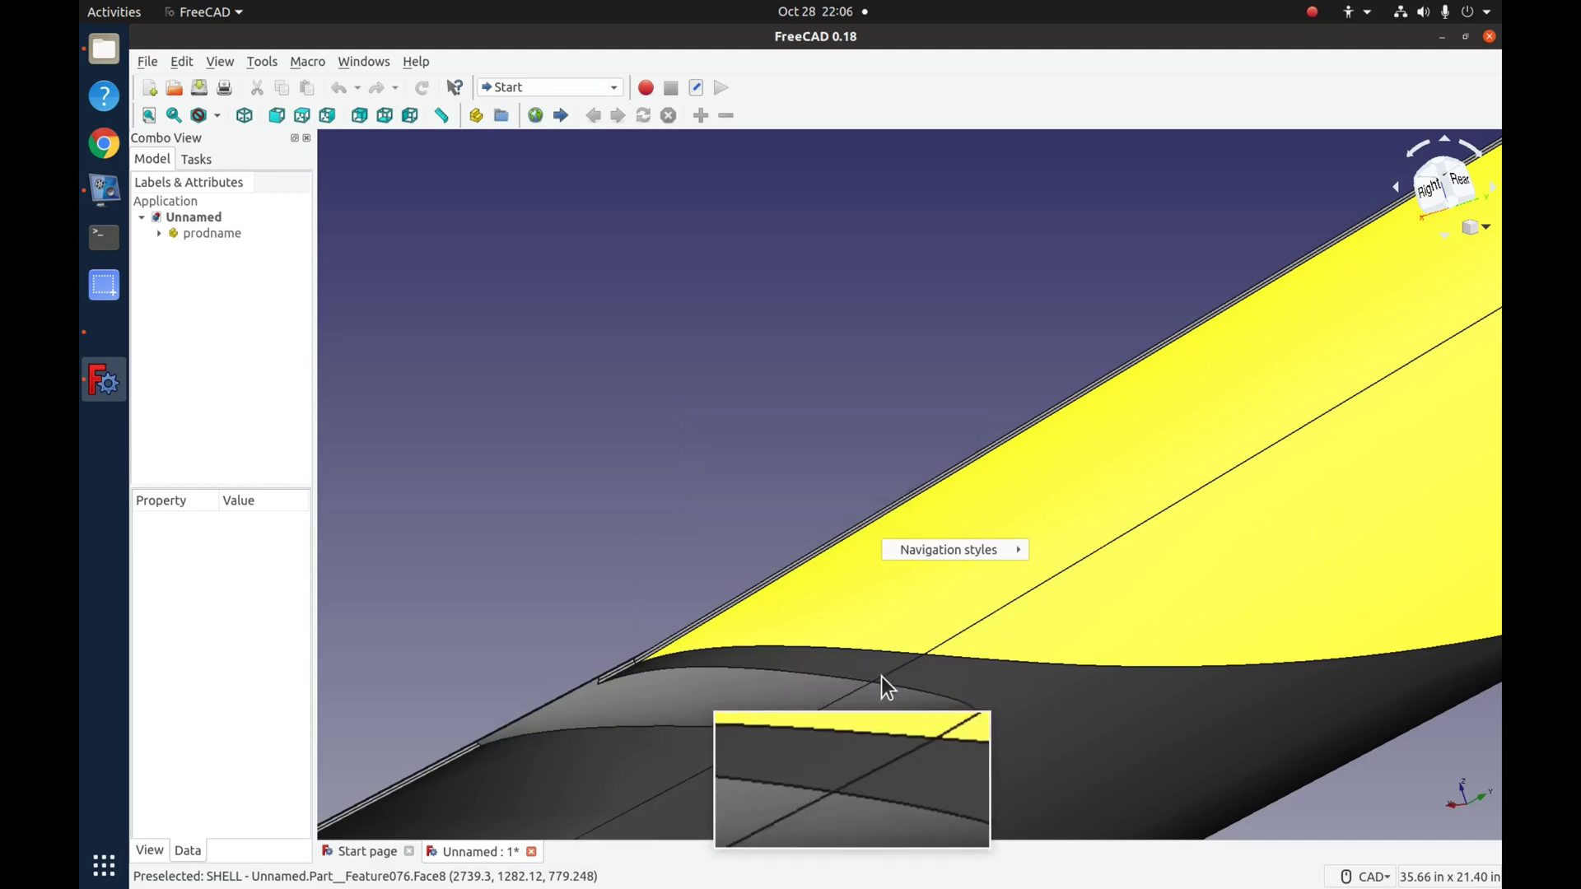
- Return to OpenVSP and review the Trimmed Surfaces analysis and its STEP output options
key("alt+Tab")
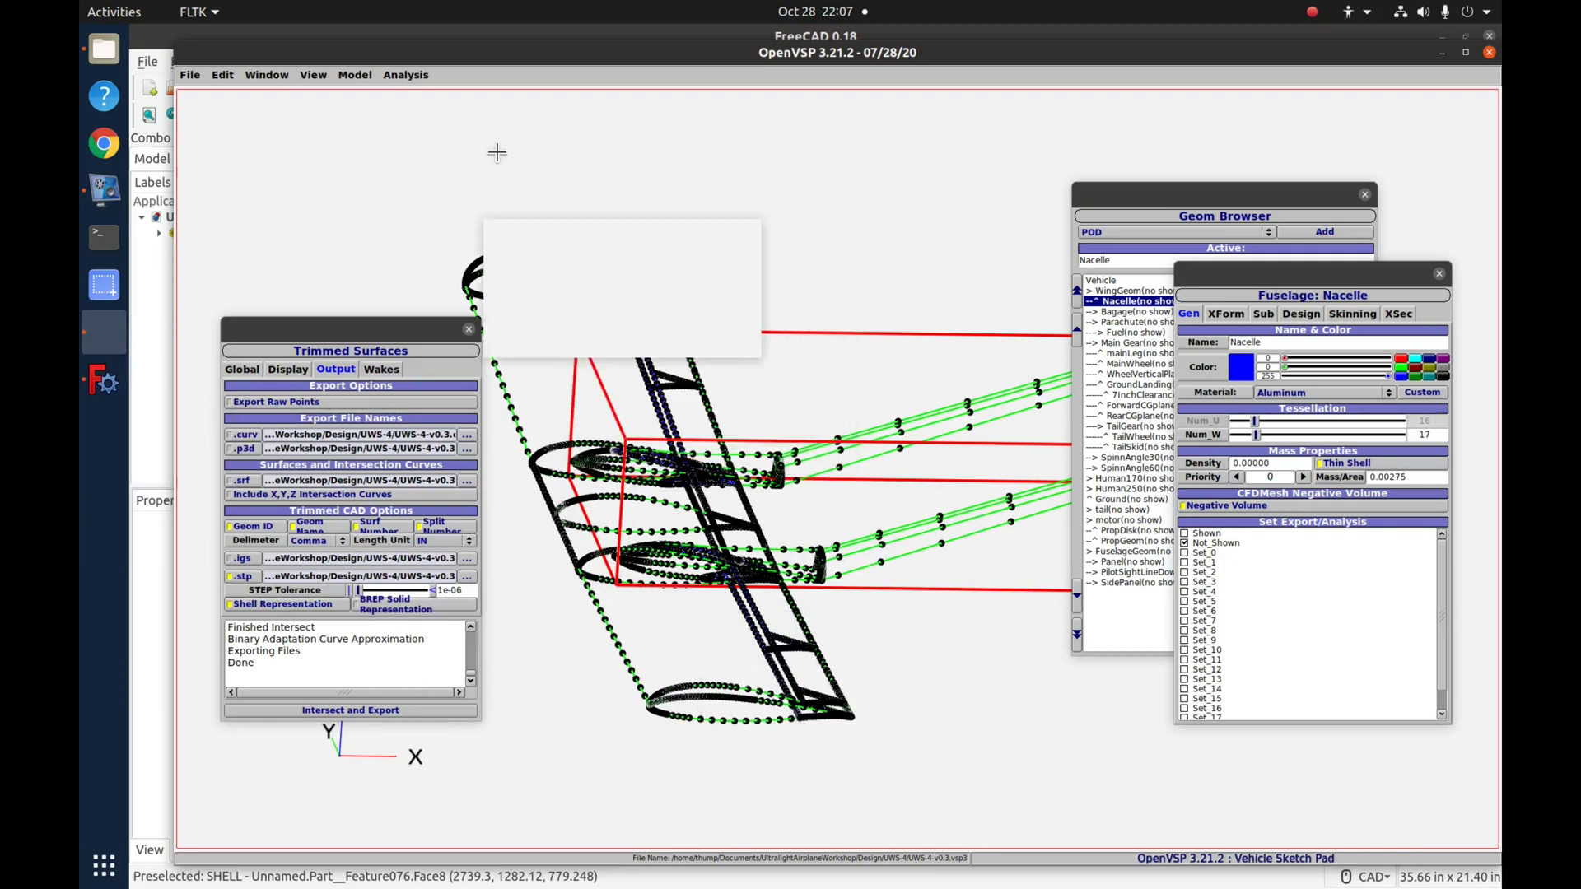
left_click(403, 75)
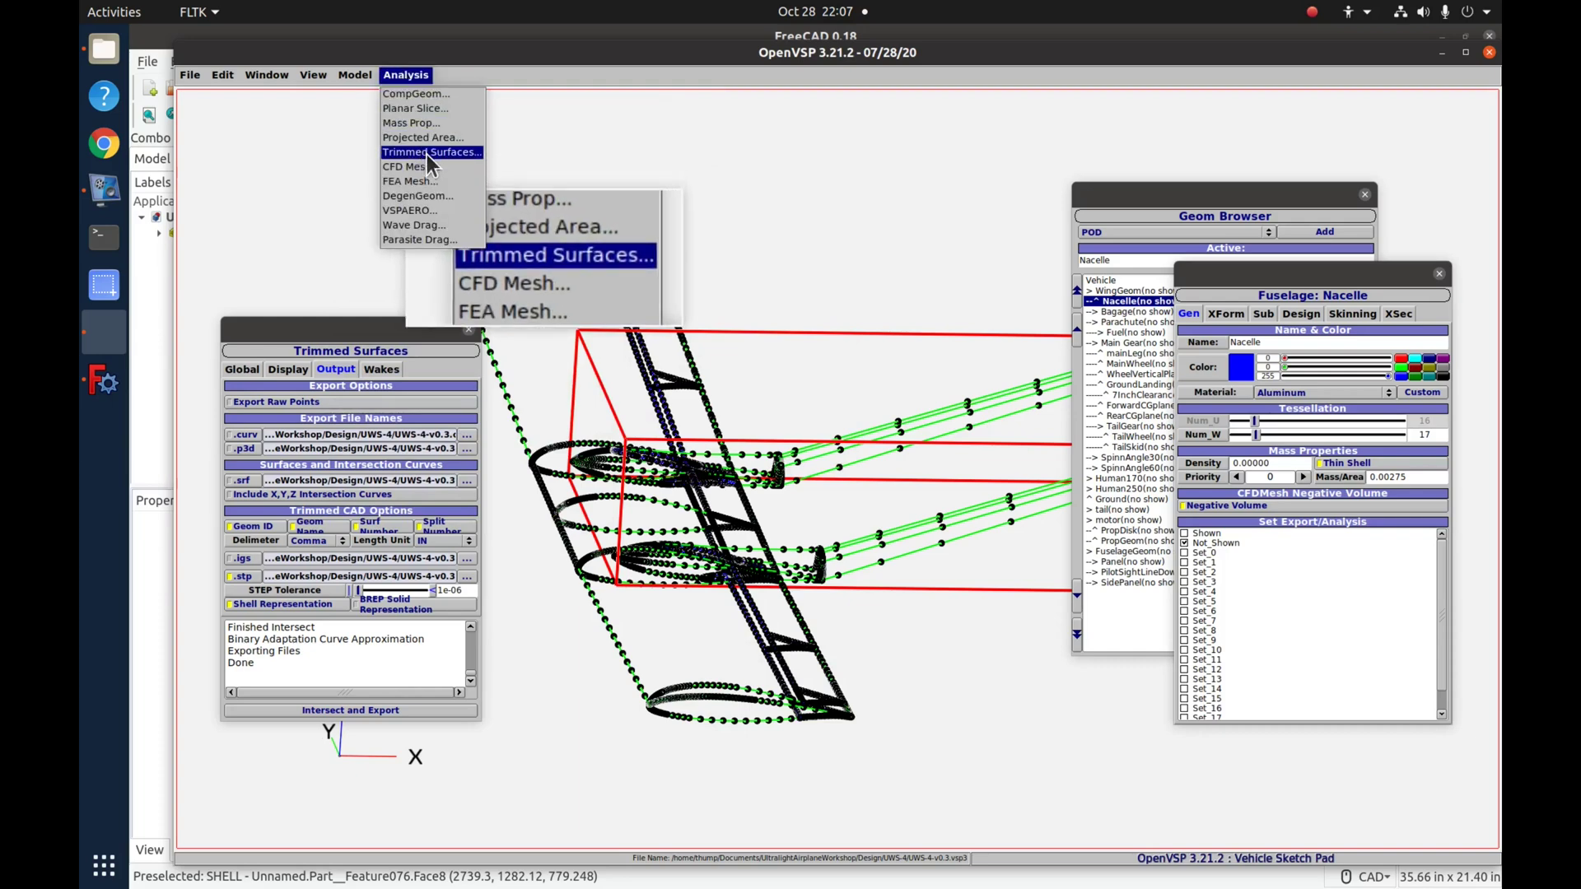
left_click(363, 574)
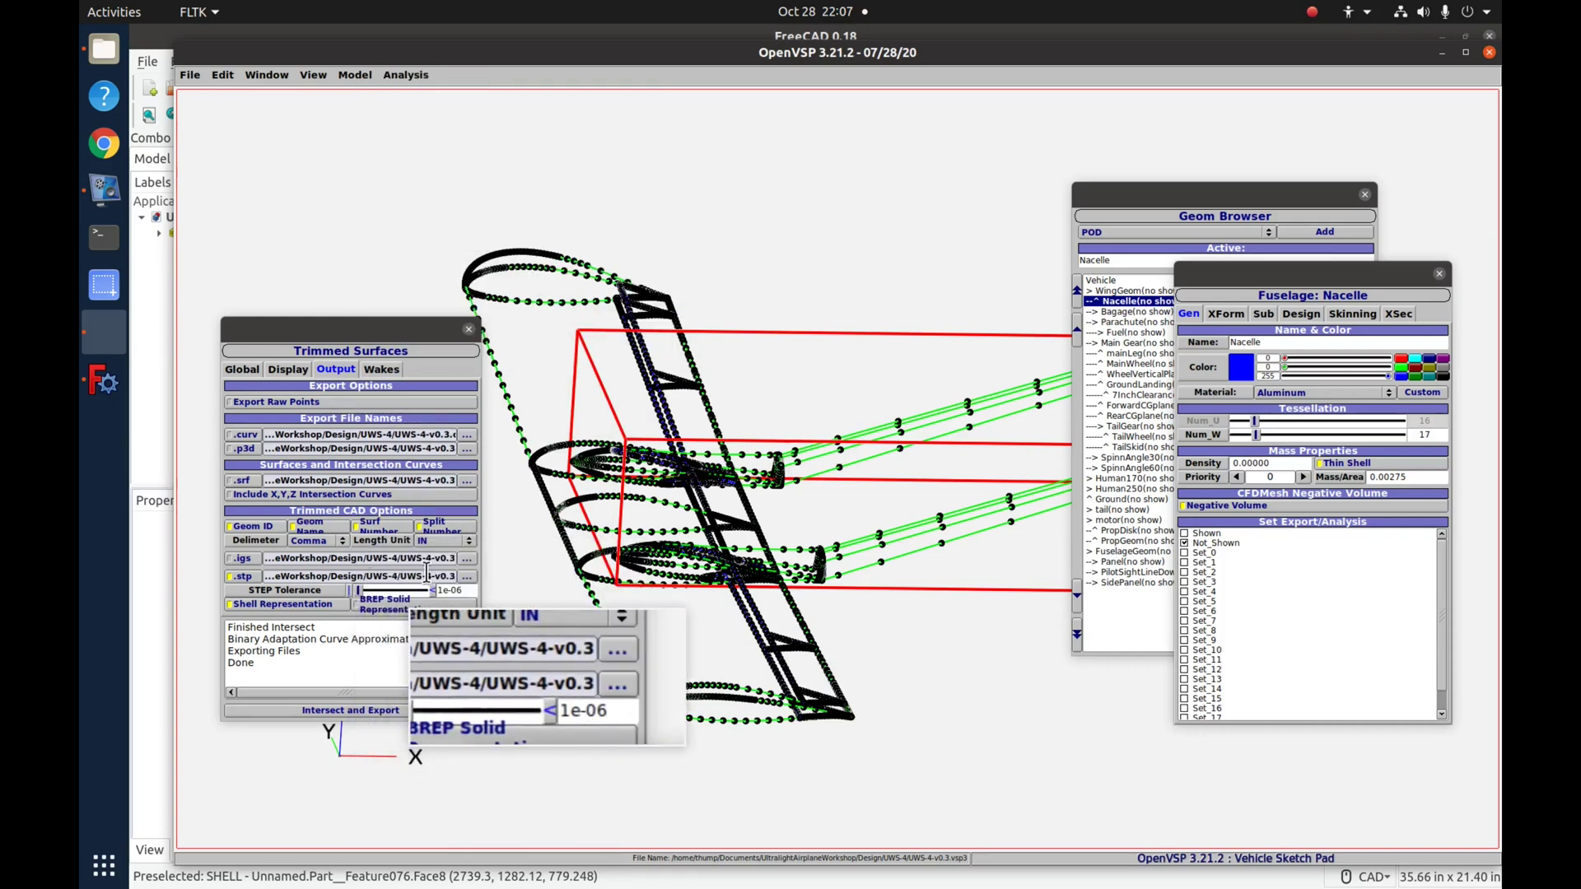